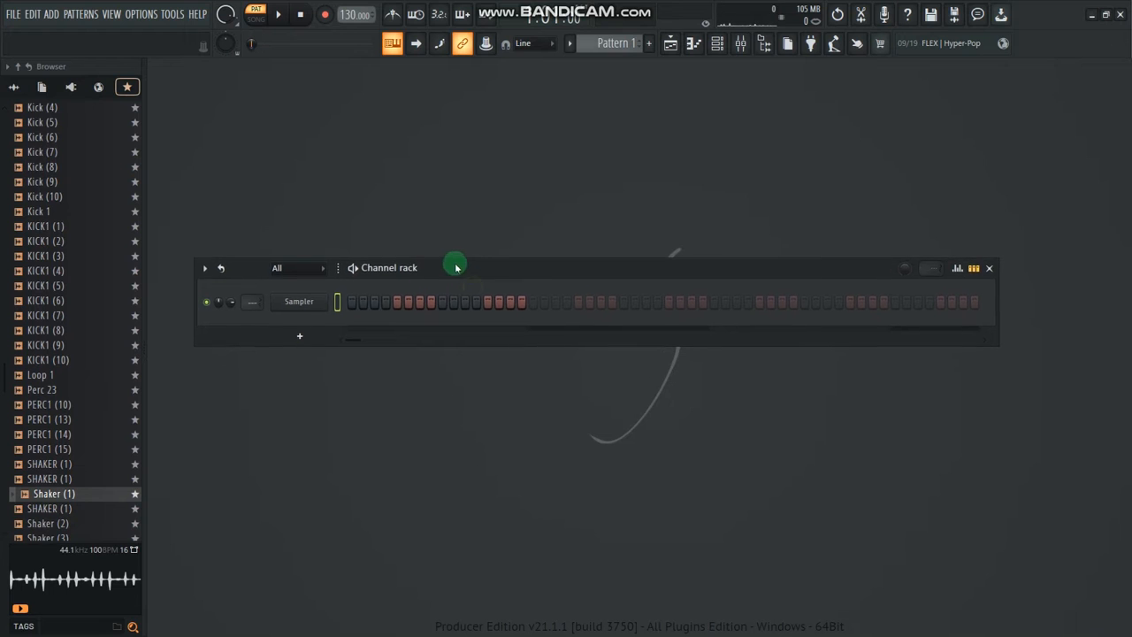
# Step: Preview the Hi hat 5, Crash 22 and Crash 21 samples among the favorites
pyautogui.scroll(4, 85, 266)
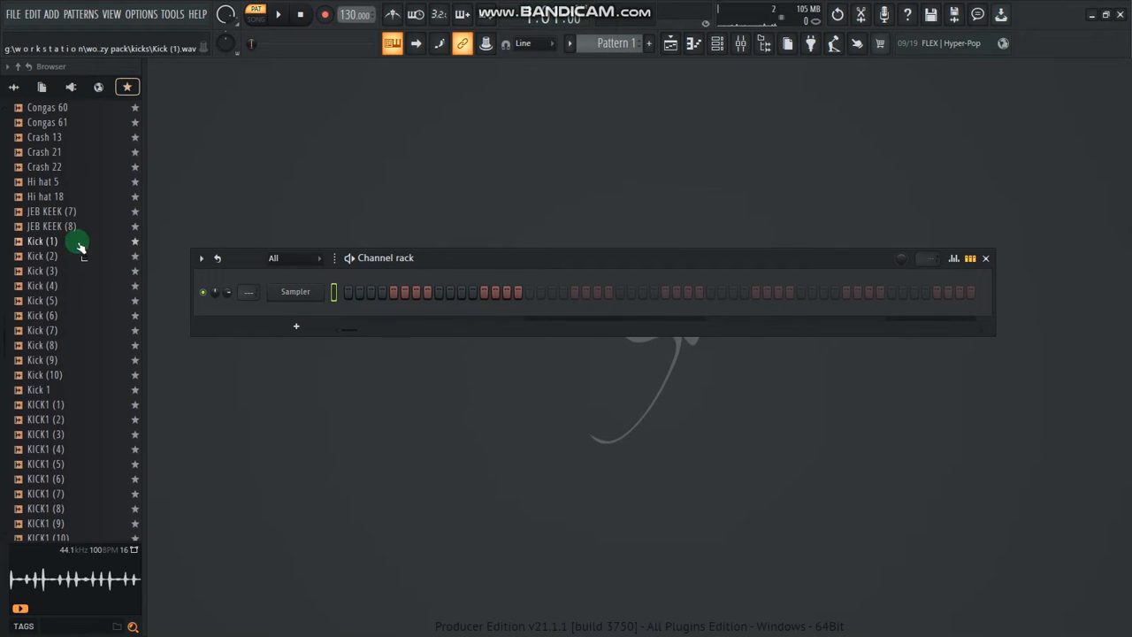
pyautogui.click(53, 183)
pyautogui.press('Up')
pyautogui.press('Up')
pyautogui.scroll(12, 53, 190)
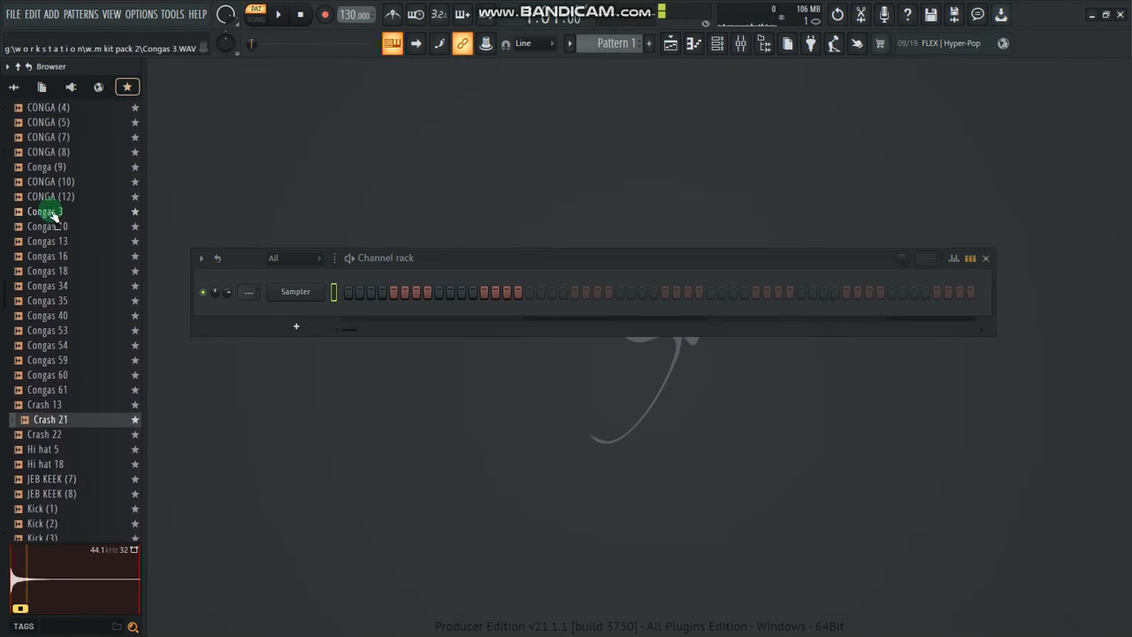
# Step: Set the project tempo to 100 BPM
pyautogui.rightClick(351, 19)
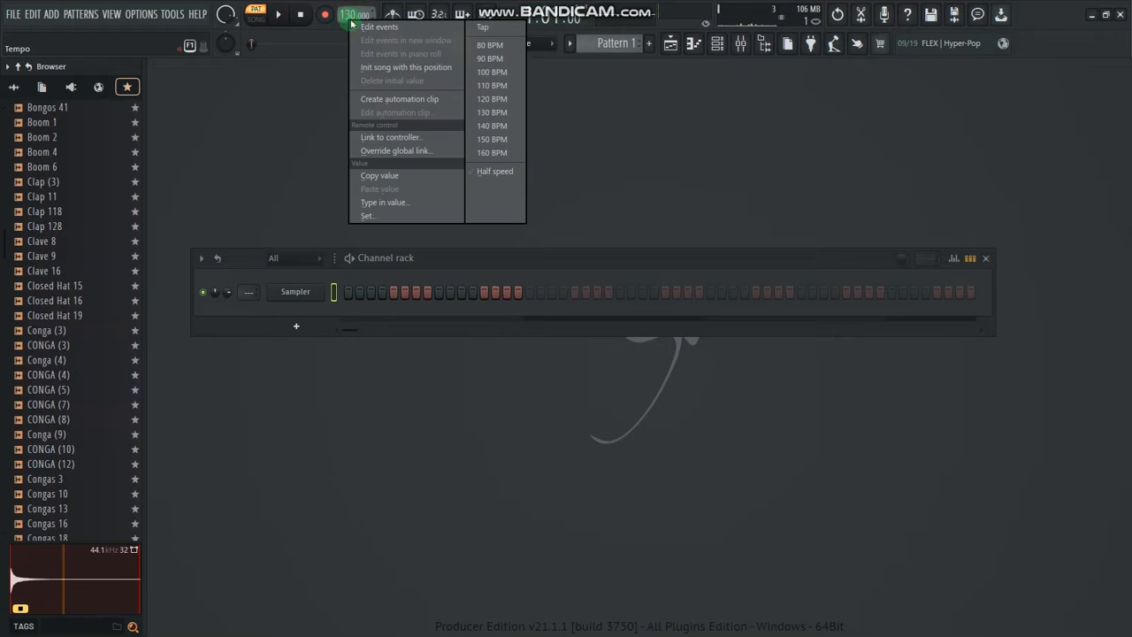
pyautogui.click(489, 72)
# Step: Audition Rim 2, Rim 3 and Rim 4 from the favorite samples and load Rim 4 into the Sampler channel
pyautogui.scroll(13, 58, 257)
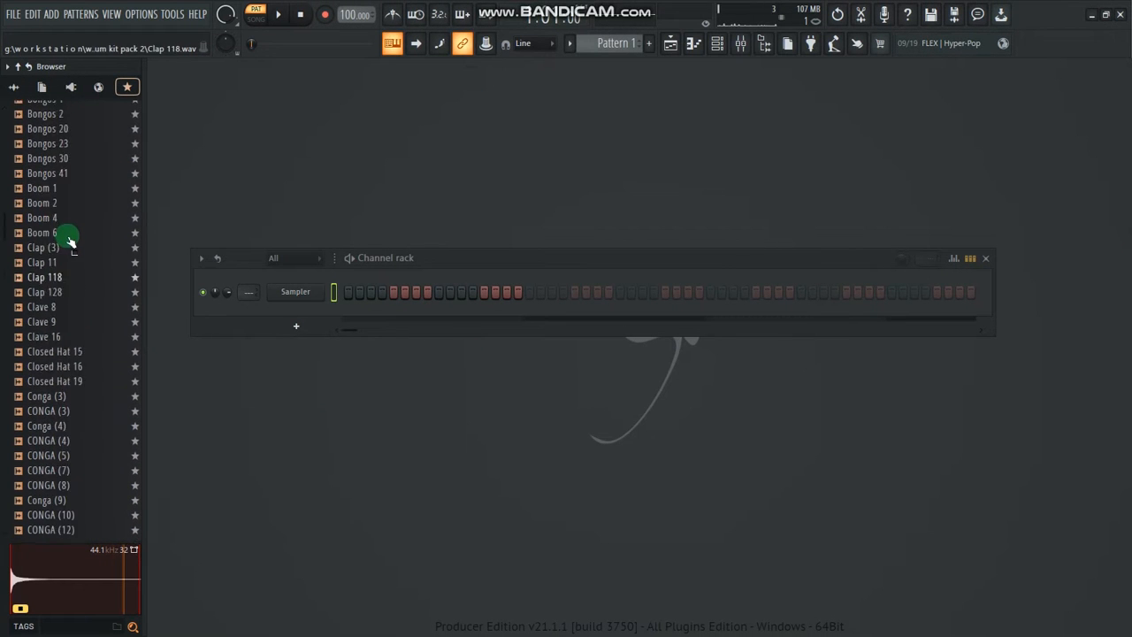
pyautogui.scroll(-6, 56, 256)
pyautogui.click(58, 261)
pyautogui.scroll(-15, 54, 301)
pyautogui.click(46, 347)
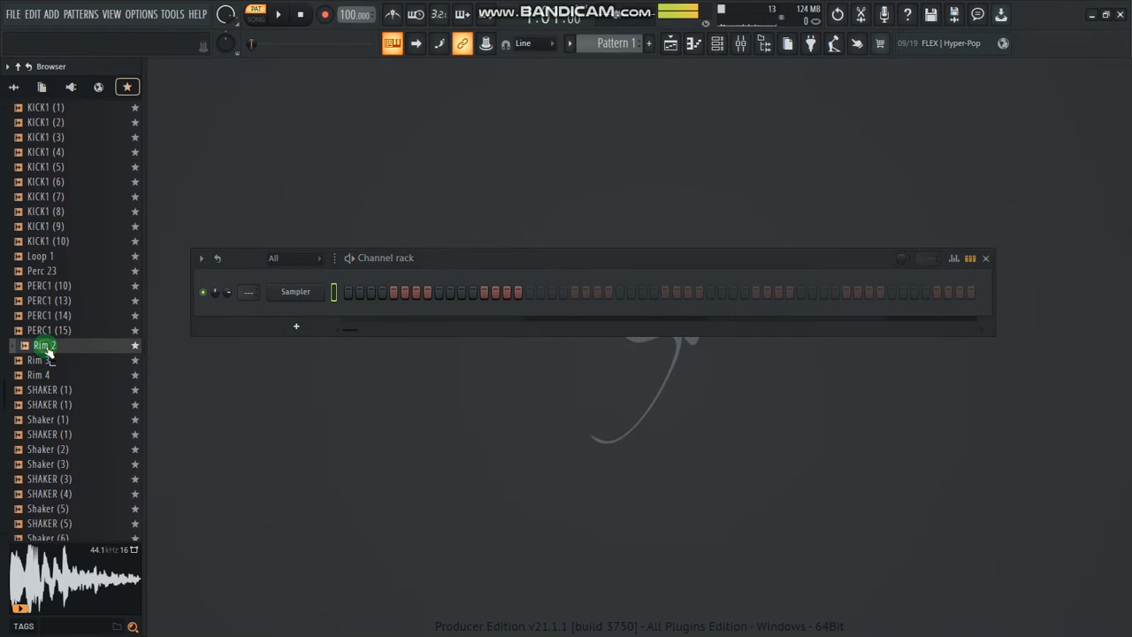
pyautogui.click(49, 361)
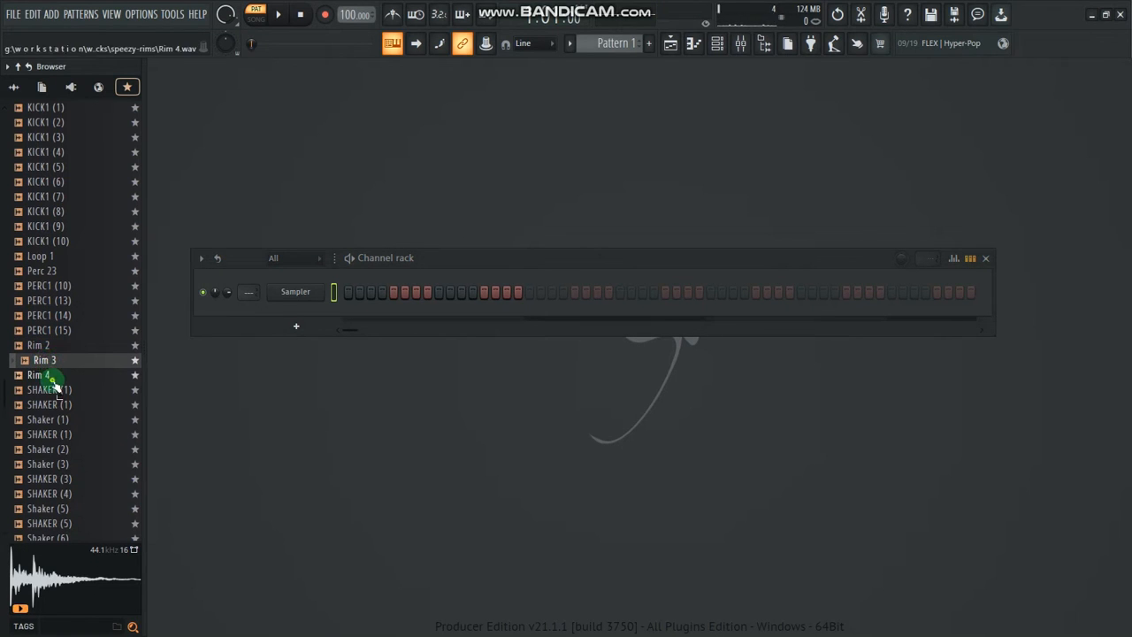
pyautogui.click(52, 376)
pyautogui.moveTo(51, 380); pyautogui.dragTo(285, 302)
pyautogui.moveTo(122, 366); pyautogui.dragTo(414, 260)
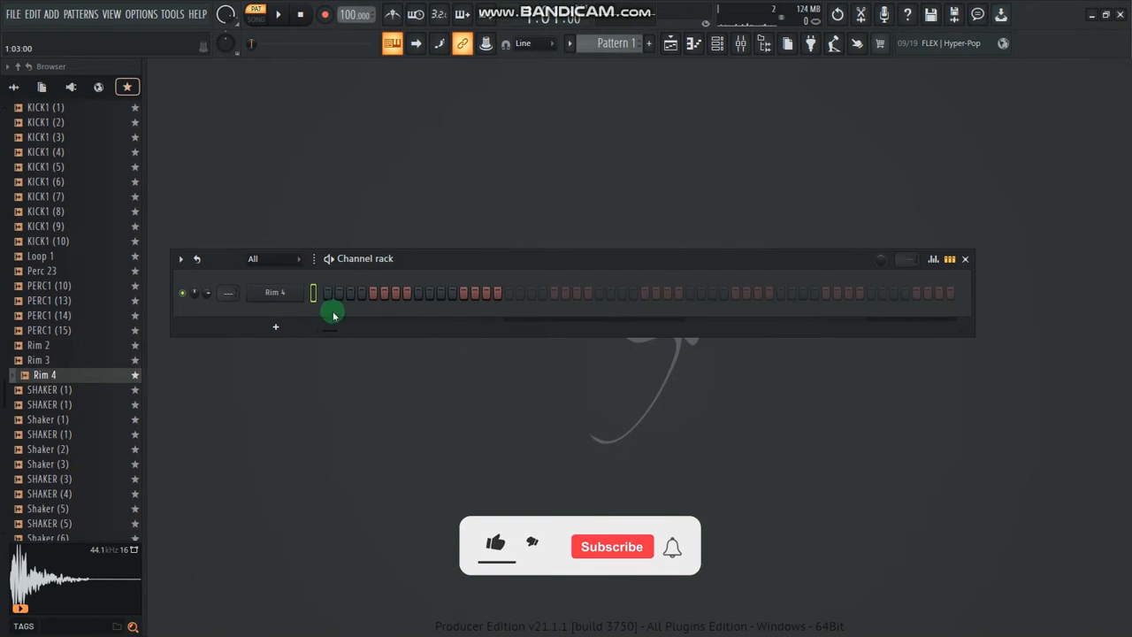
# Step: Program Rim 4 hits on steps 1, 4, 7, 9, 12 and 15 of Pattern 1, checking the rhythm by playback
pyautogui.click(363, 296)
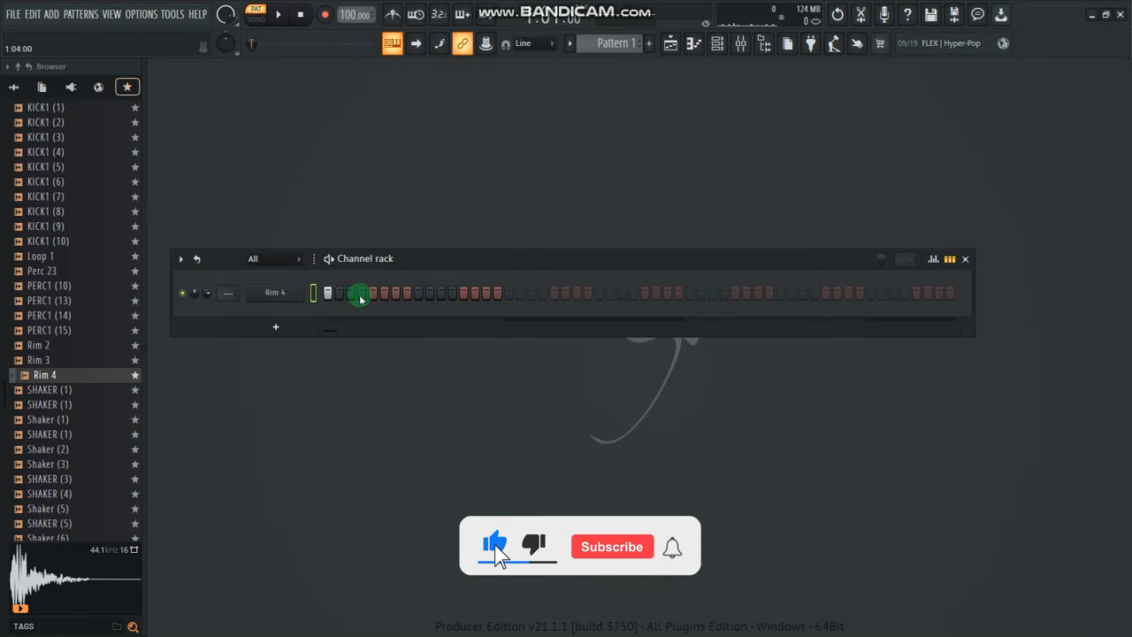
pyautogui.click(403, 297)
pyautogui.click(434, 299)
pyautogui.press('space')
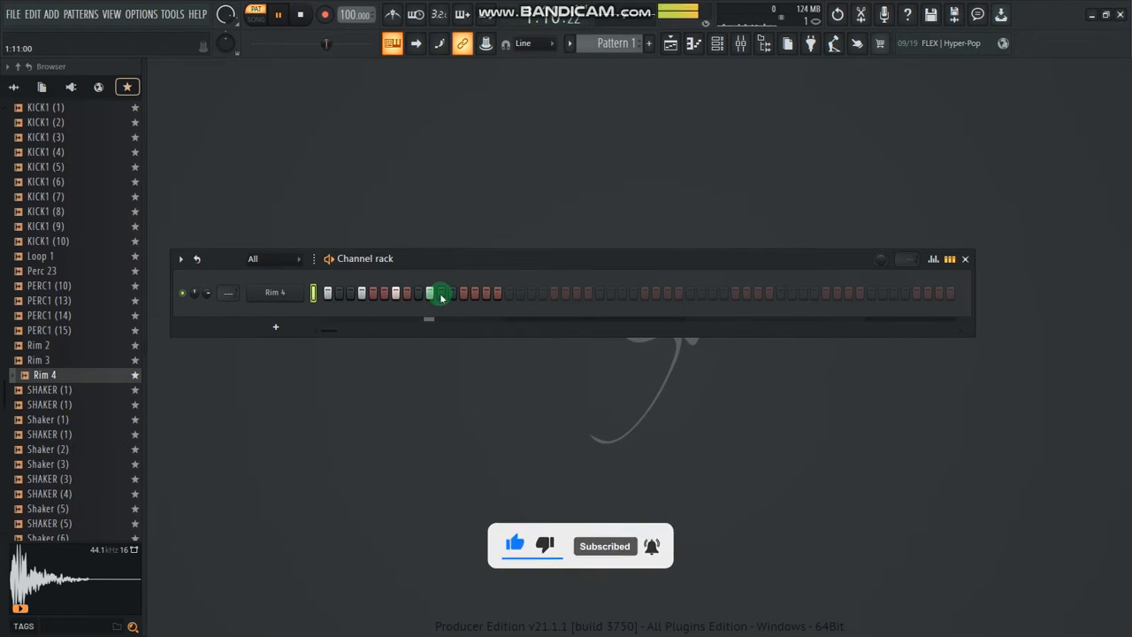
pyautogui.press('space')
pyautogui.click(445, 299)
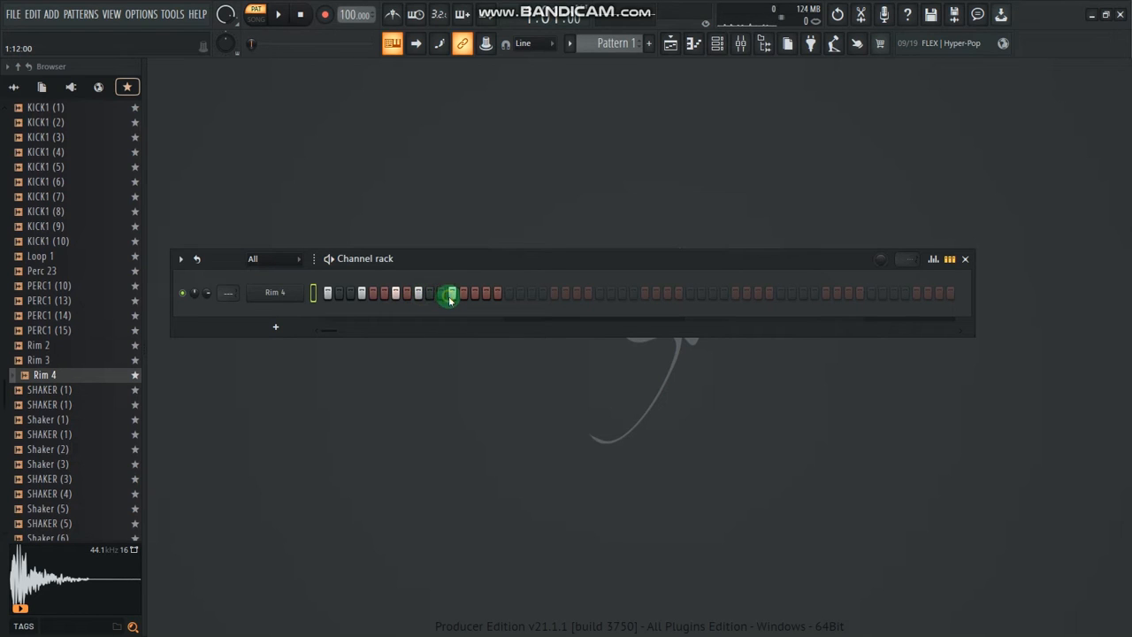
pyautogui.press('space')
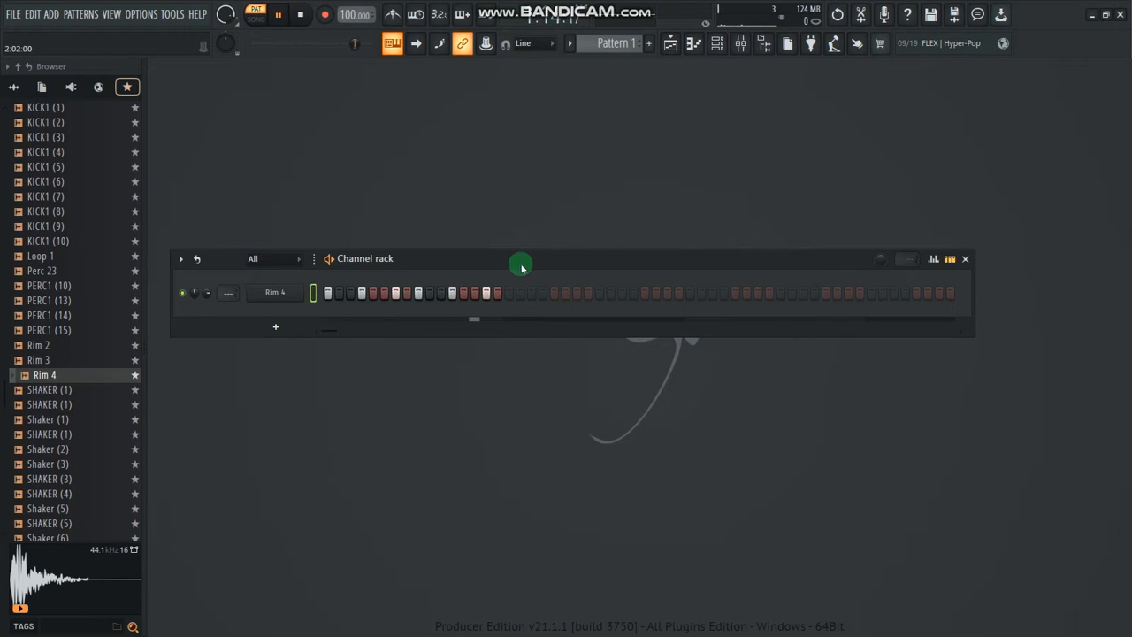
pyautogui.press('space')
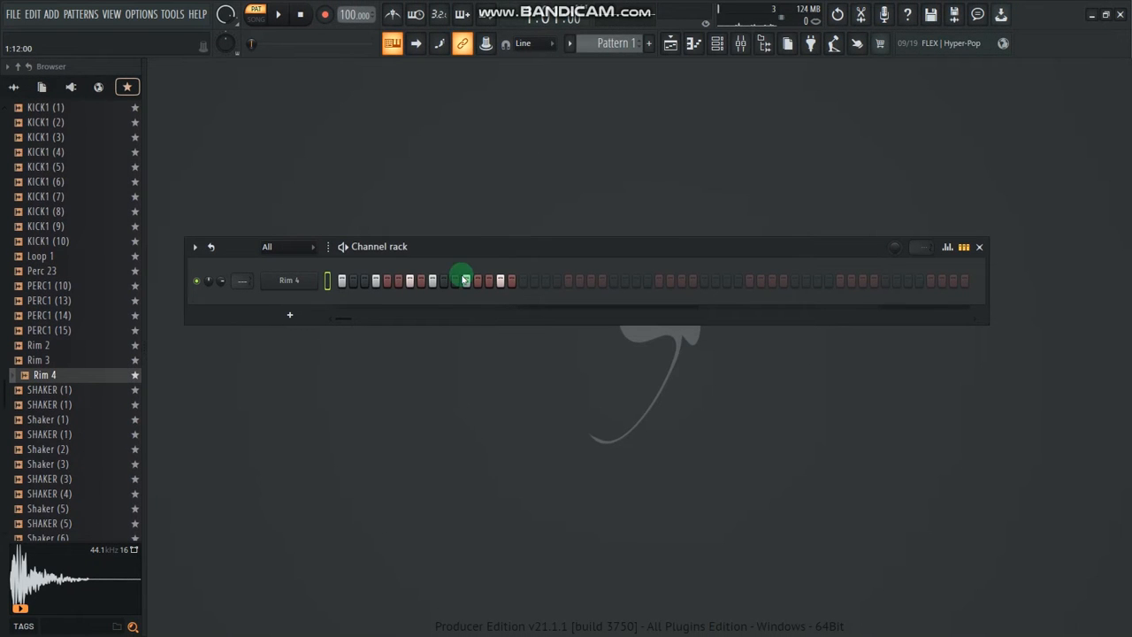
# Step: Open the Rim 4 channel settings, set the sample's quick fade out to 29% and preview the sound
pyautogui.click(297, 283)
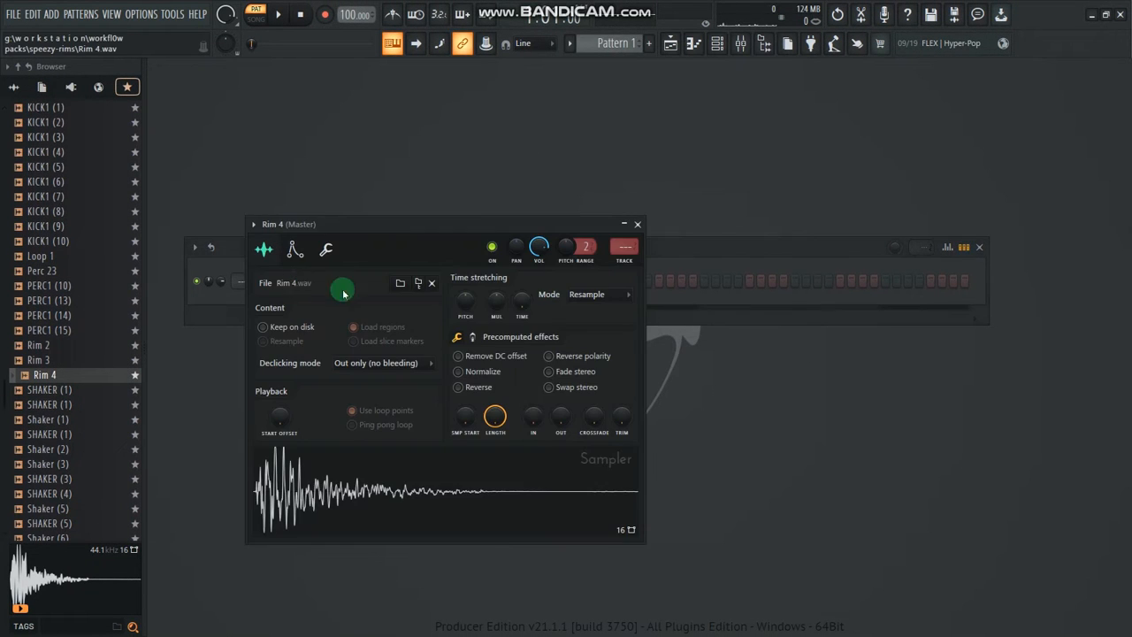
pyautogui.moveTo(444, 227); pyautogui.dragTo(854, 188)
pyautogui.moveTo(867, 372); pyautogui.dragTo(867, 308)
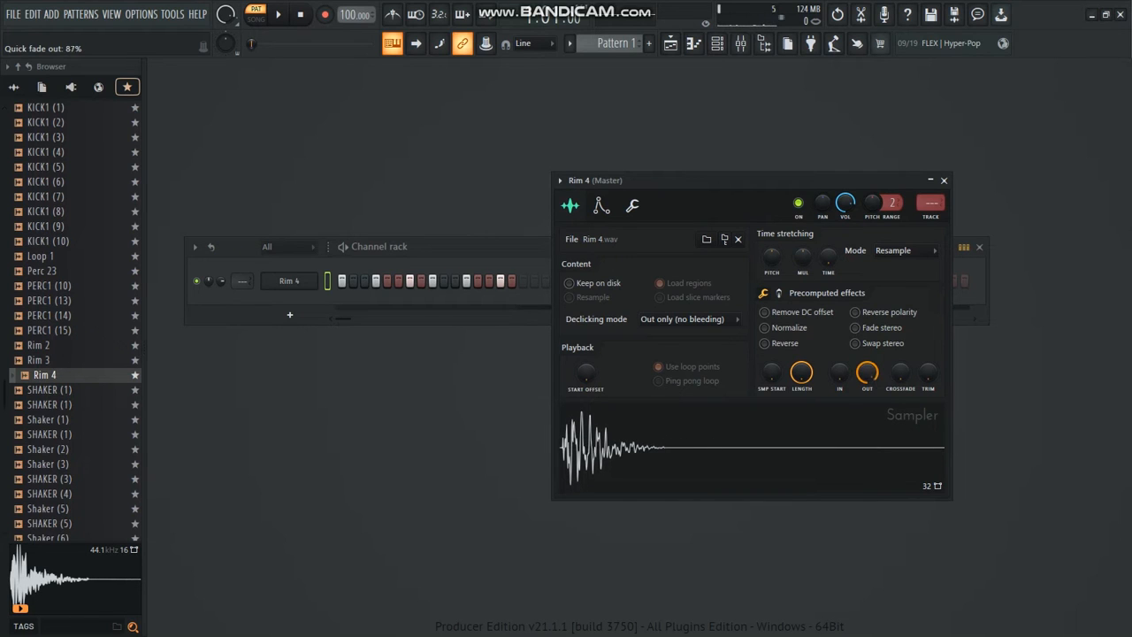
pyautogui.click(598, 446)
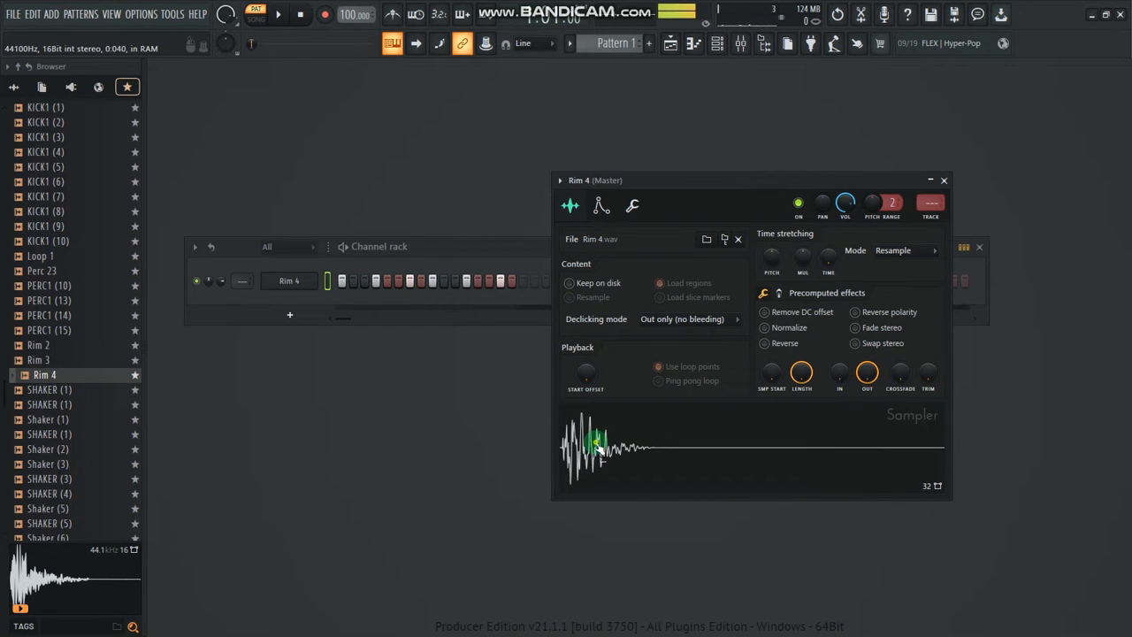
pyautogui.moveTo(868, 372); pyautogui.dragTo(867, 393)
pyautogui.click(657, 433)
pyautogui.click(589, 453)
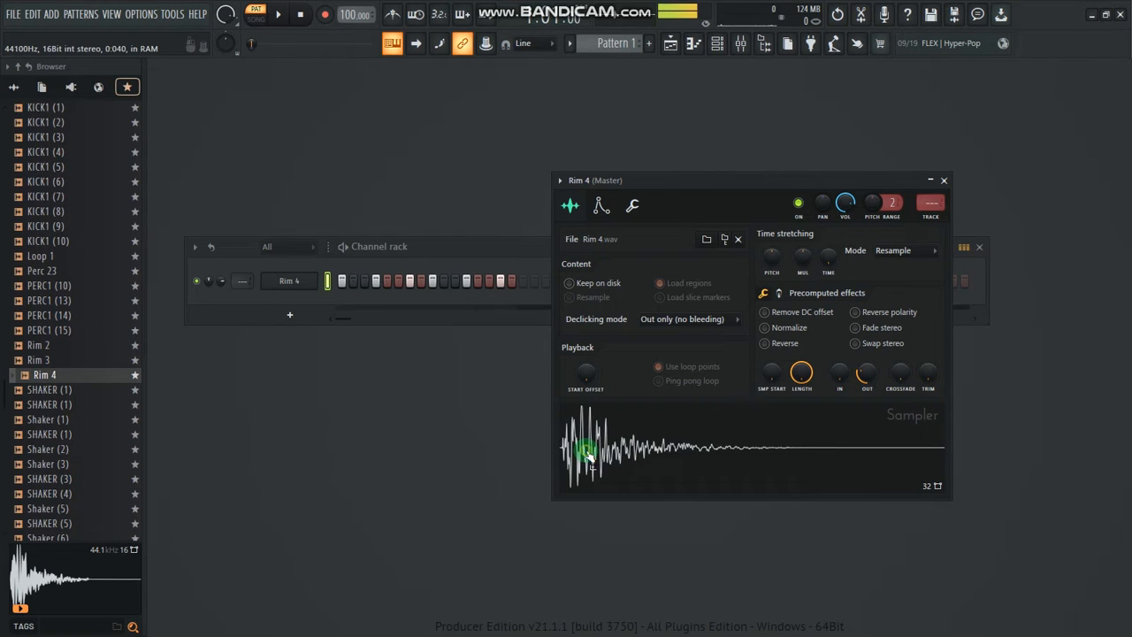
# Step: Try a 1% sample start offset on Rim 4, previewing the attack, and return the offset to 0%
pyautogui.click(776, 376)
pyautogui.moveTo(776, 376); pyautogui.dragTo(776, 371)
pyautogui.click(584, 456)
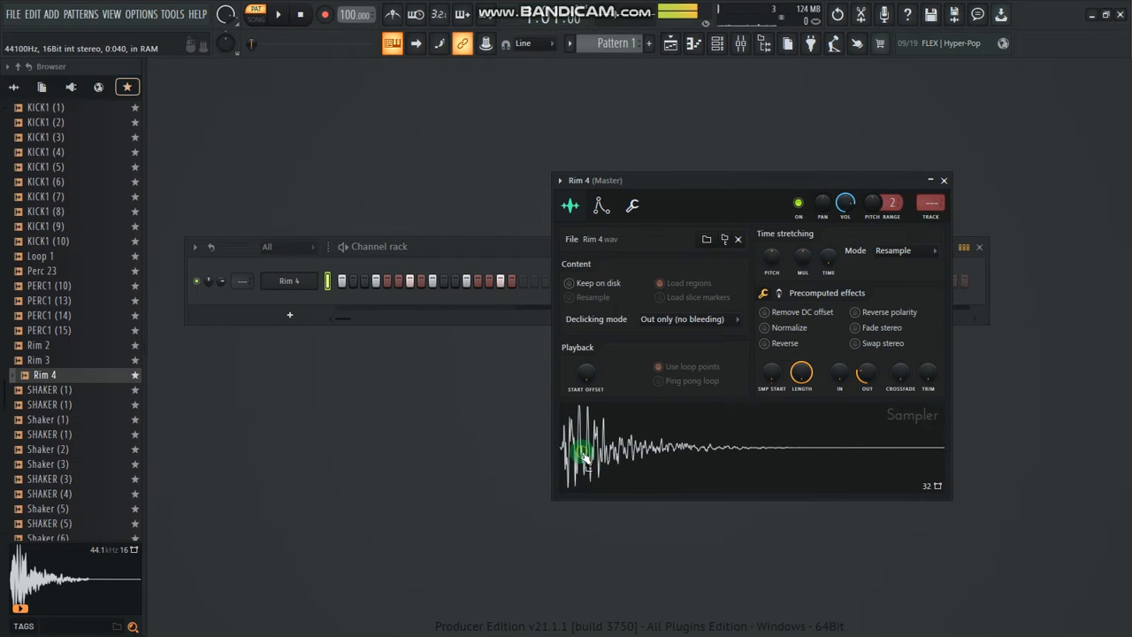
pyautogui.moveTo(776, 376); pyautogui.dragTo(776, 381)
pyautogui.click(501, 490)
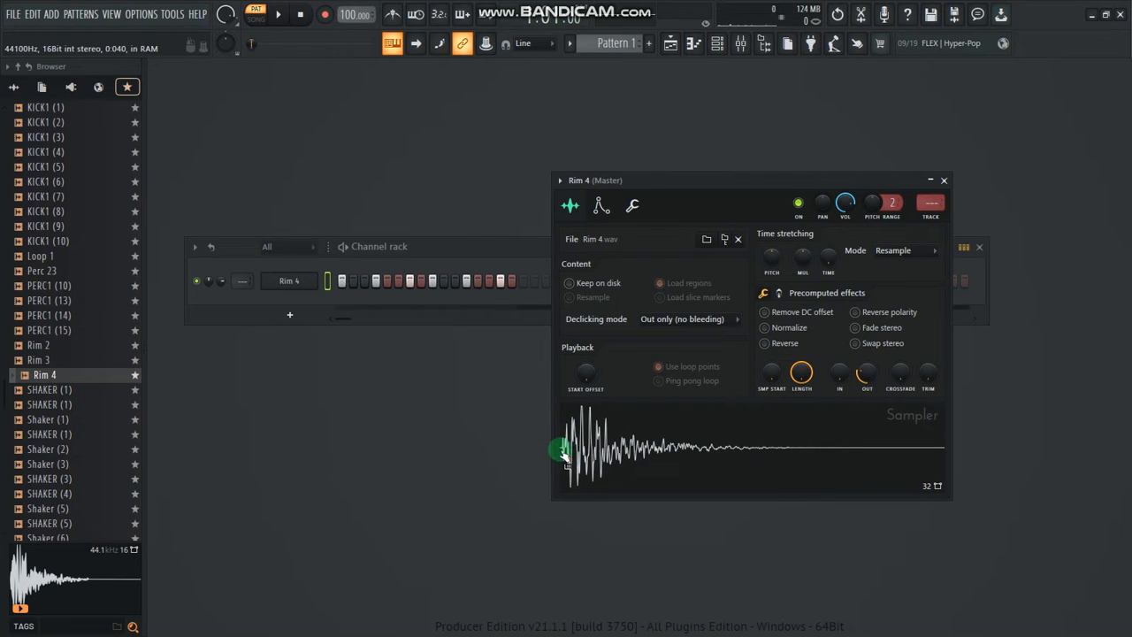
pyautogui.moveTo(563, 451); pyautogui.dragTo(565, 460)
pyautogui.click(776, 387)
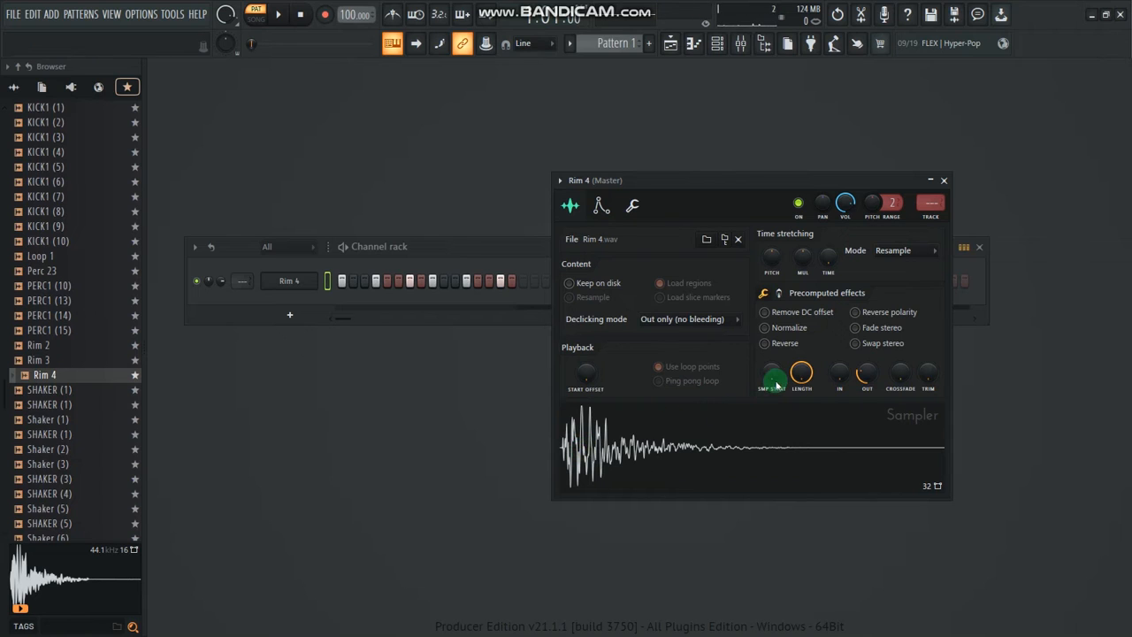
pyautogui.moveTo(775, 380); pyautogui.dragTo(775, 377)
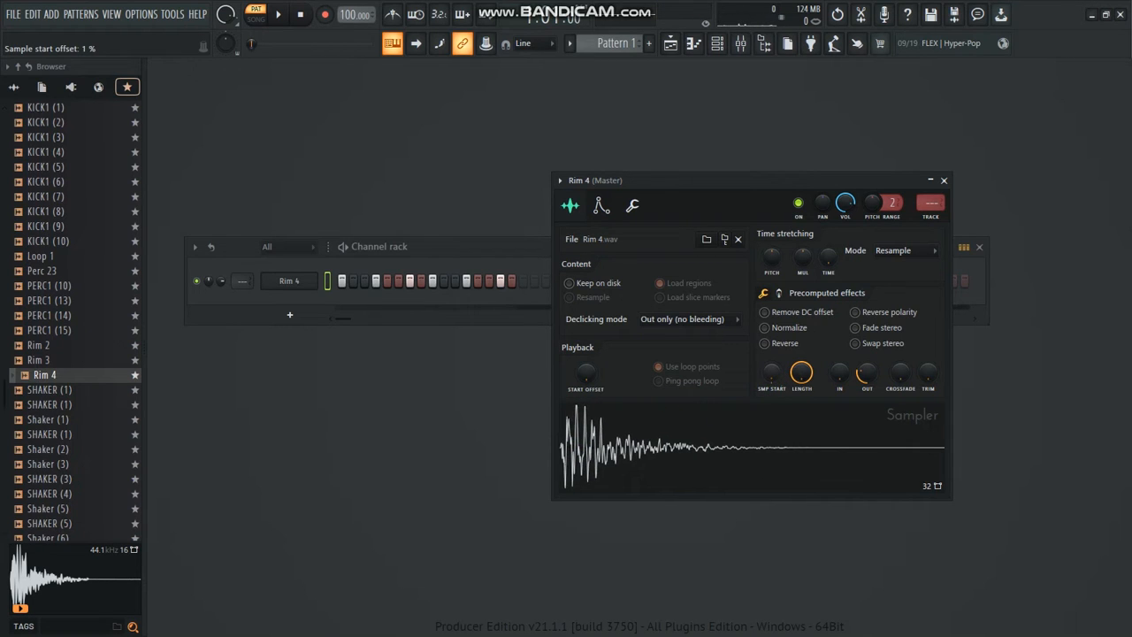
pyautogui.click(600, 457)
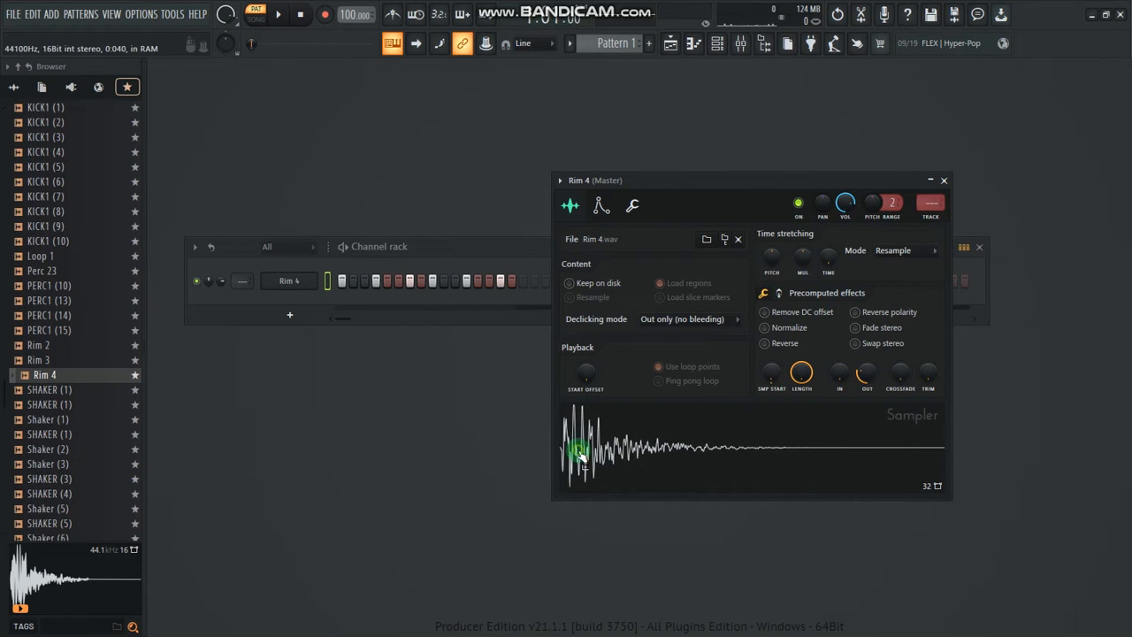
pyautogui.moveTo(771, 385); pyautogui.dragTo(771, 391)
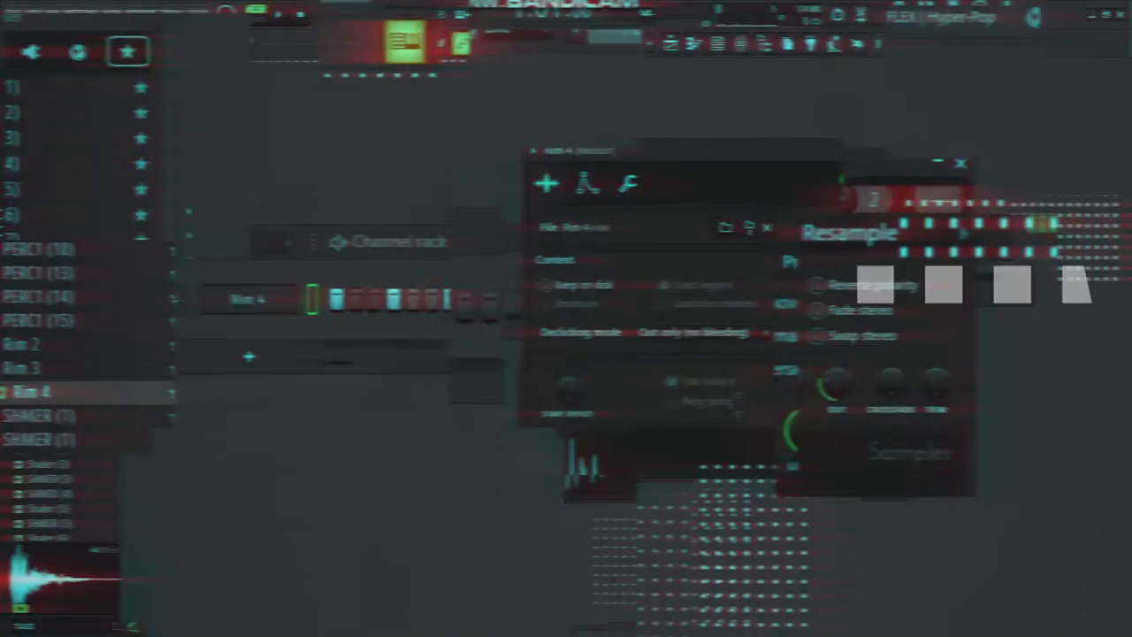
pyautogui.click(591, 453)
pyautogui.click(740, 432)
# Step: Fine-tune the quick fade out of Rim 4 while previewing the sample and playing the pattern
pyautogui.click(867, 379)
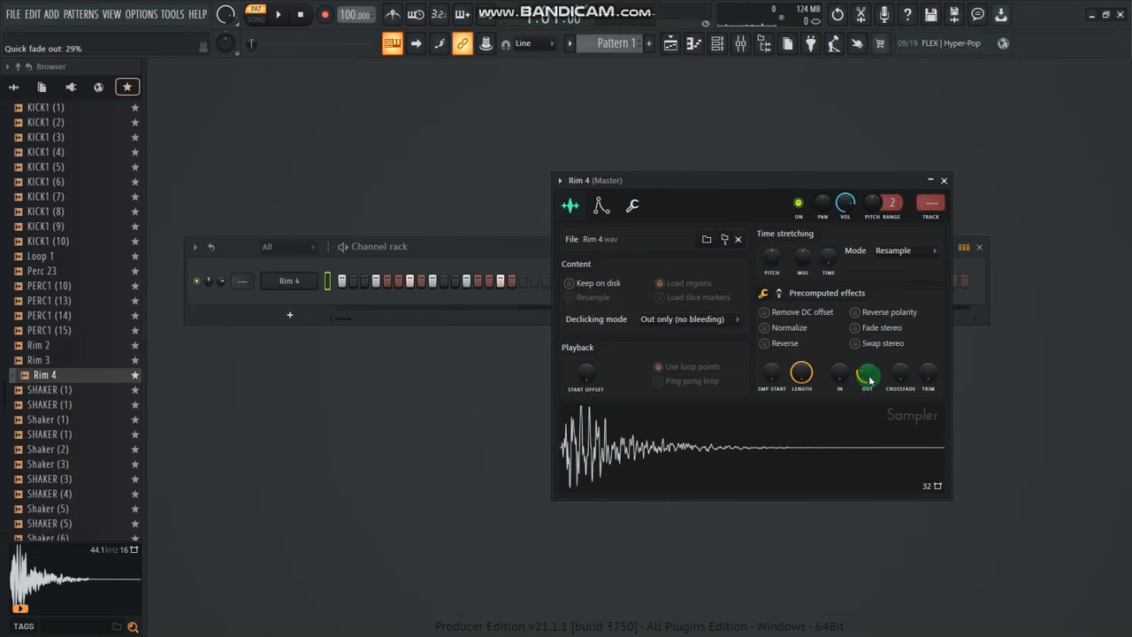
pyautogui.moveTo(867, 379); pyautogui.dragTo(867, 416)
pyautogui.click(596, 465)
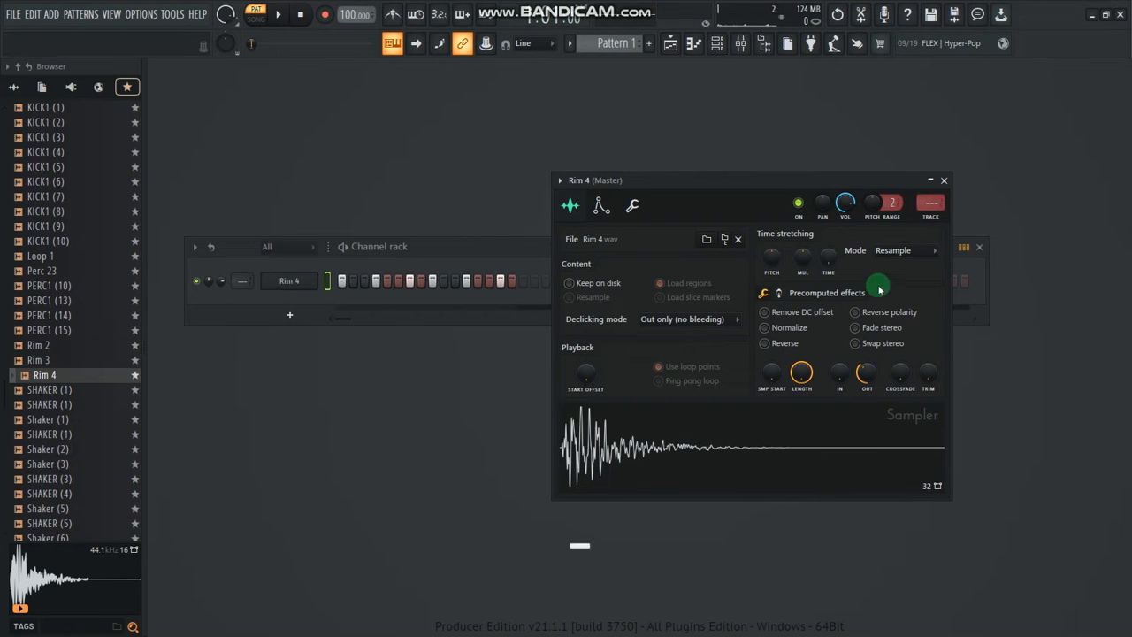
pyautogui.press('space')
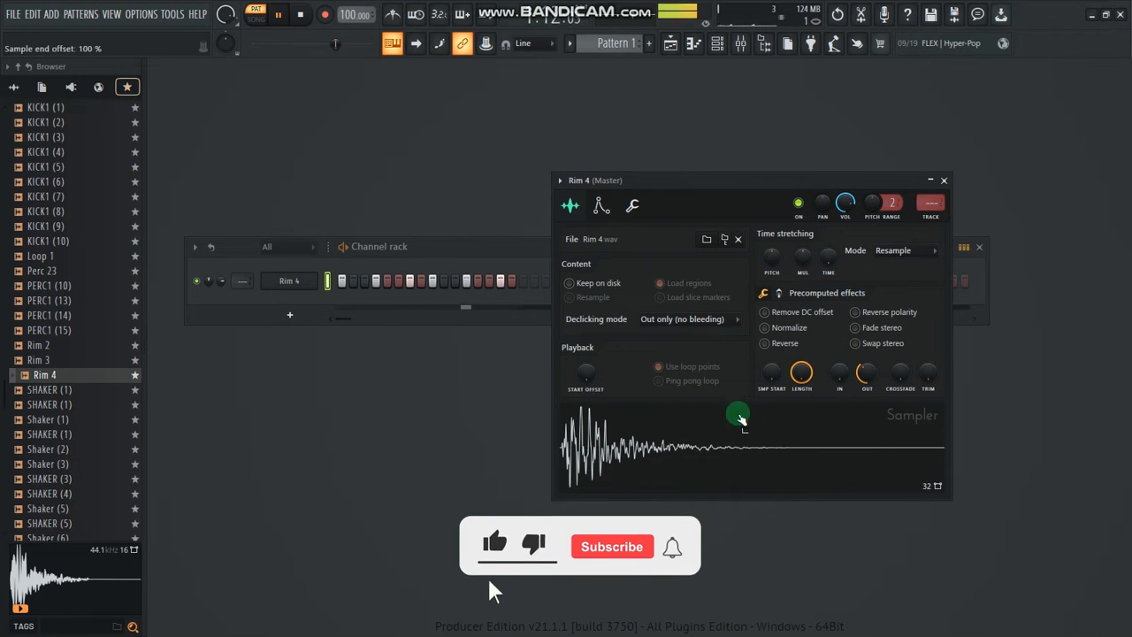
pyautogui.press('space')
pyautogui.scroll(-3, 867, 377)
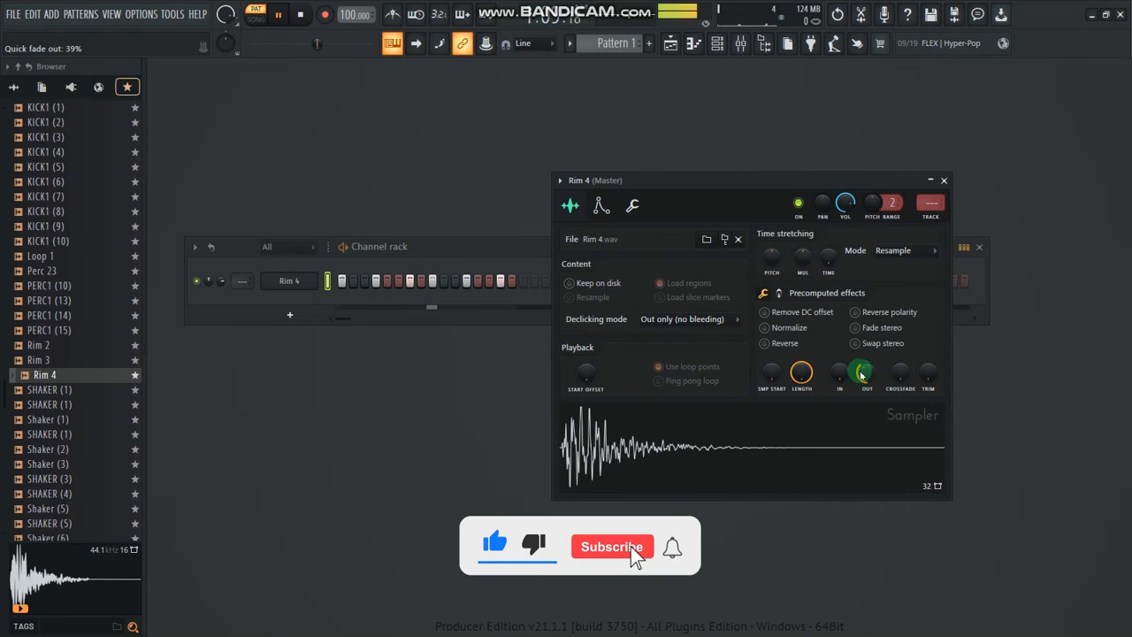
pyautogui.scroll(-3, 862, 374)
pyautogui.press('space')
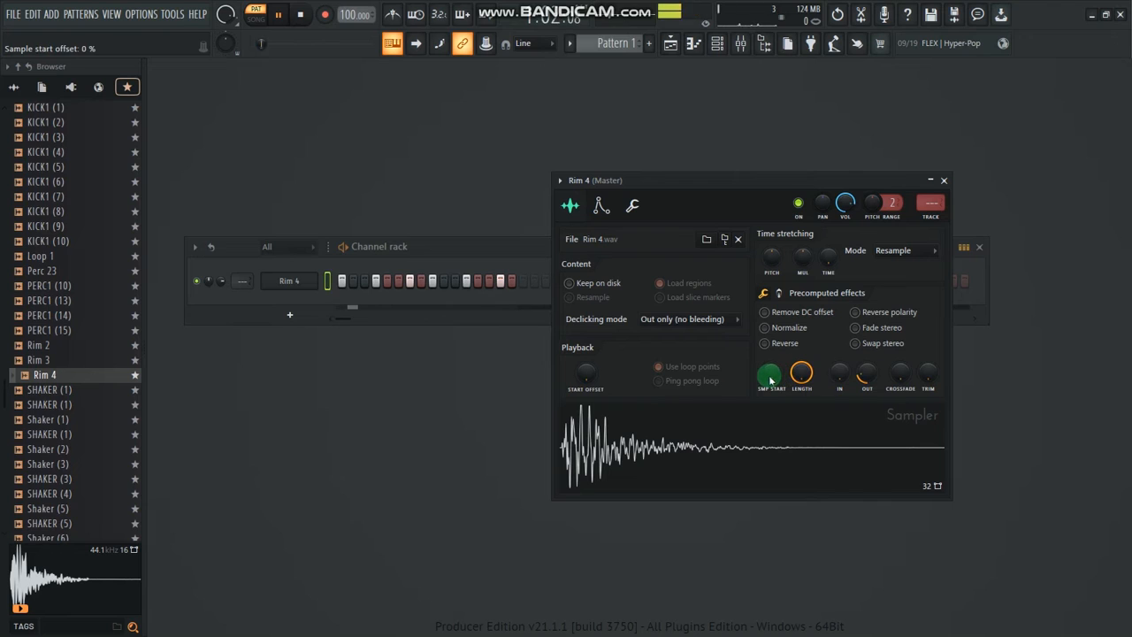
pyautogui.press('space')
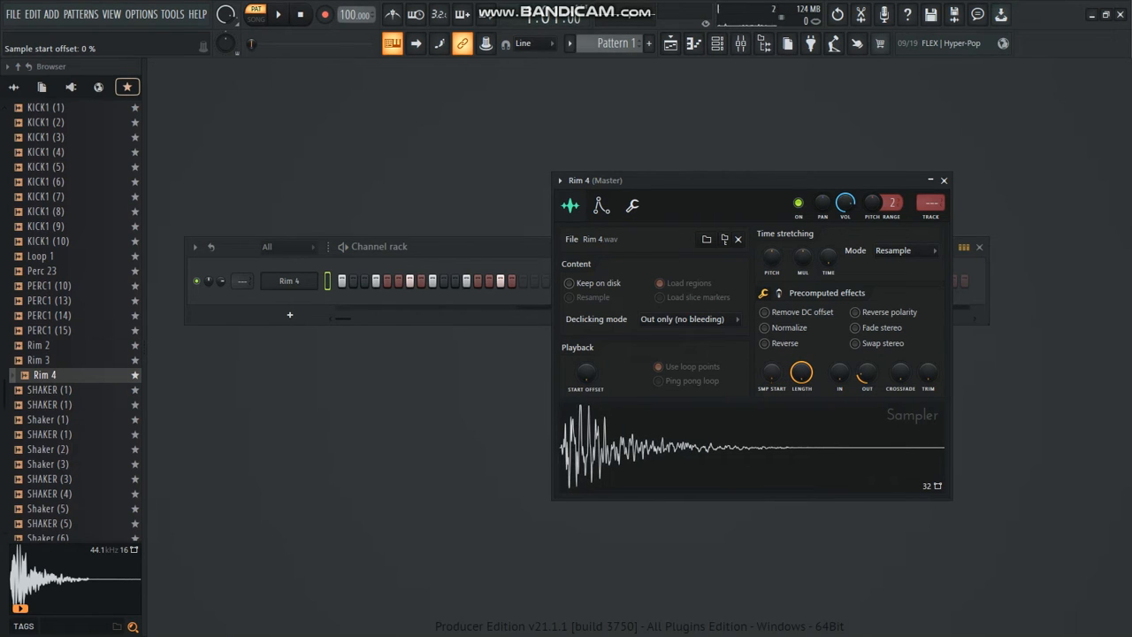
pyautogui.click(782, 379)
pyautogui.press('space')
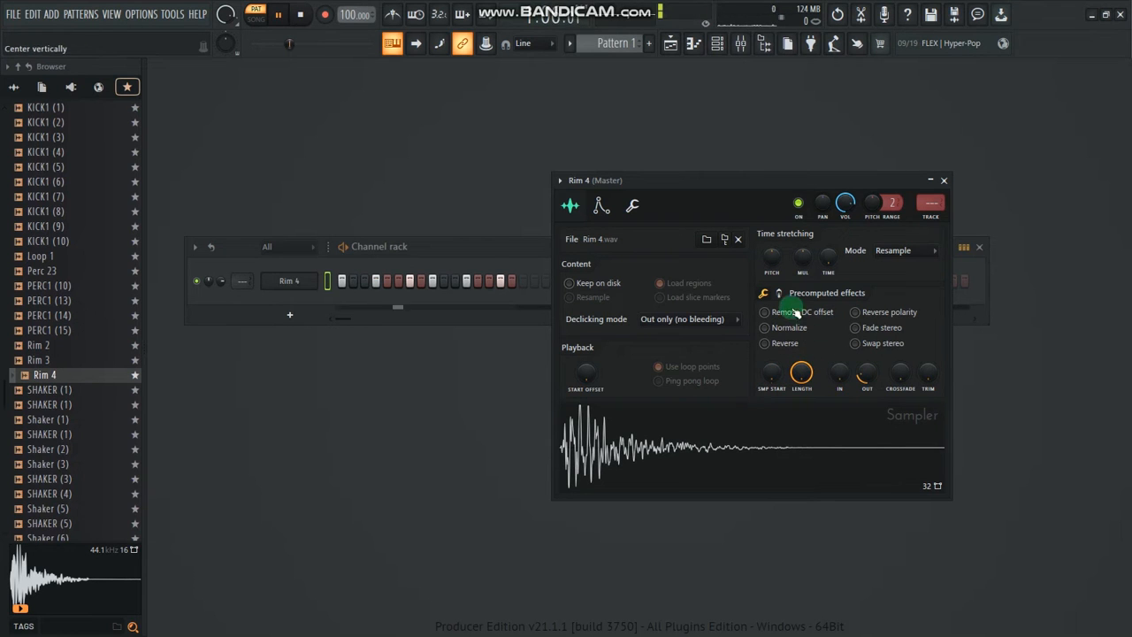
pyautogui.press('space')
# Step: Set the fine time shift to 0:01 in Rim 4's miscellaneous channel settings and play the pattern
pyautogui.click(690, 182)
pyautogui.moveTo(690, 184)
pyautogui.mouseDown()
pyautogui.moveTo(586, 298)
pyautogui.moveTo(658, 192)
pyautogui.moveTo(684, 189)
pyautogui.mouseUp()
pyautogui.click(609, 288)
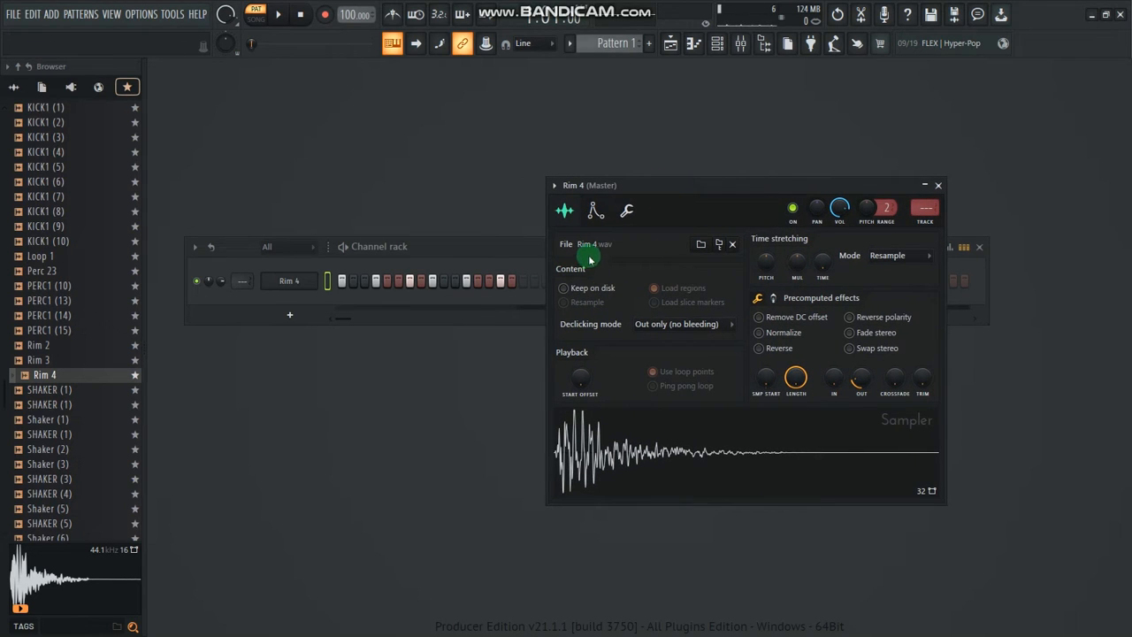
pyautogui.click(624, 213)
pyautogui.click(818, 262)
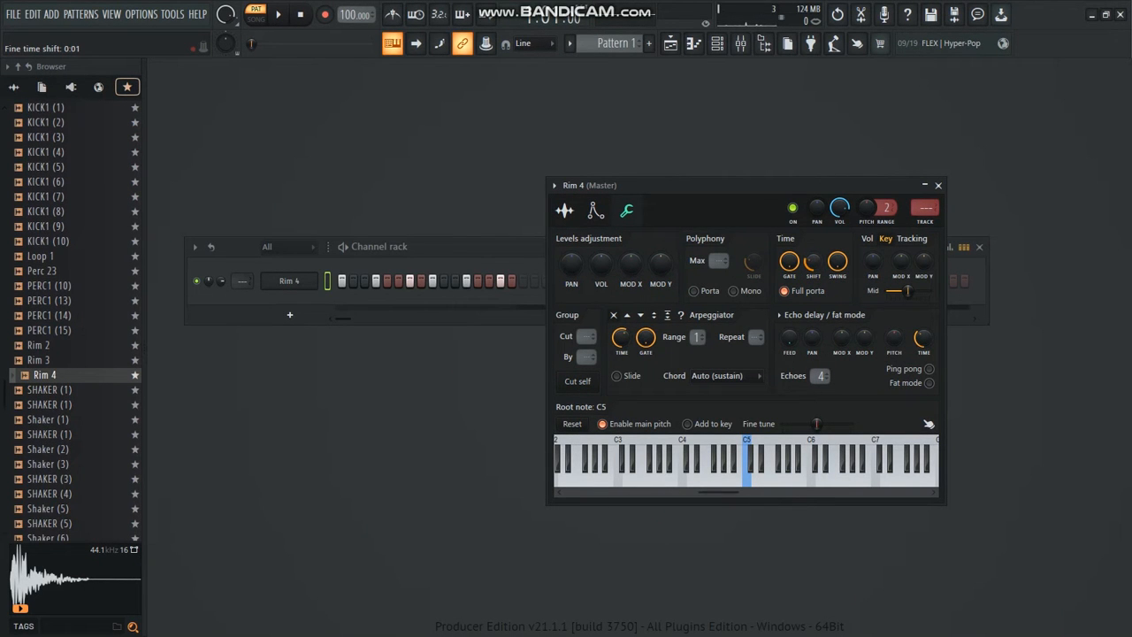
pyautogui.press('space')
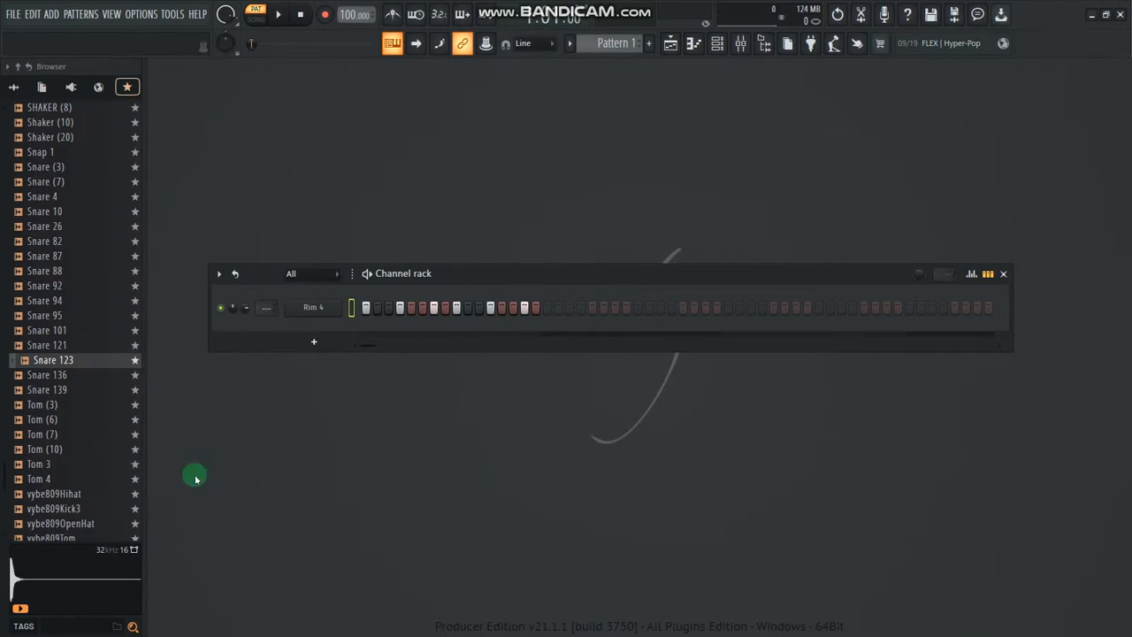
# Step: Audition more favorite samples and add Rim 3 as a new channel below Rim 4
pyautogui.moveTo(72, 422)
pyautogui.mouseDown()
pyautogui.moveTo(498, 337)
pyautogui.moveTo(524, 280)
pyautogui.moveTo(448, 321)
pyautogui.moveTo(71, 288)
pyautogui.mouseUp()
pyautogui.click(34, 258)
pyautogui.scroll(20, 49, 264)
pyautogui.scroll(-20, 51, 258)
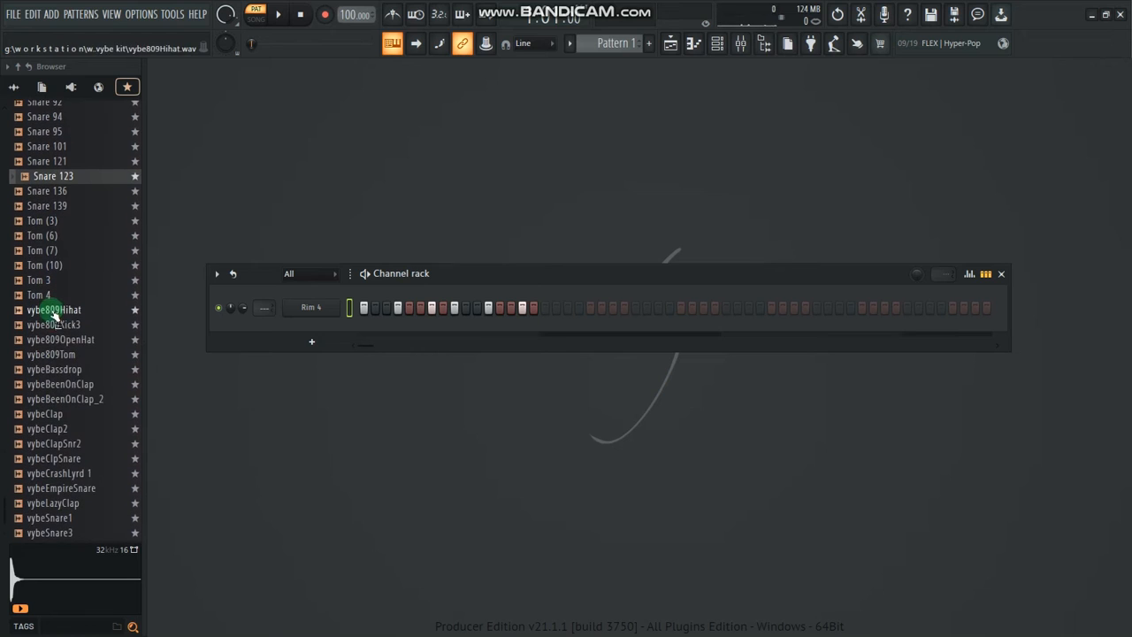
pyautogui.click(49, 414)
pyautogui.scroll(20, 48, 398)
pyautogui.click(41, 355)
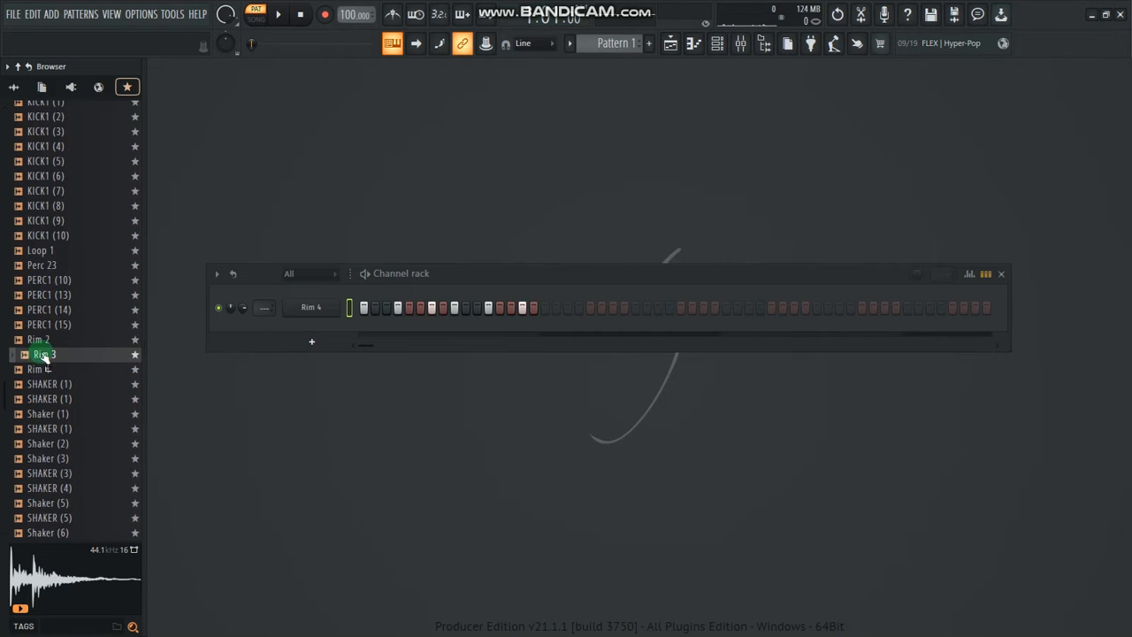
pyautogui.moveTo(42, 358); pyautogui.dragTo(325, 324)
# Step: Copy Rim 4's step pattern and paste it into the Rim 3 channel
pyautogui.rightClick(319, 314)
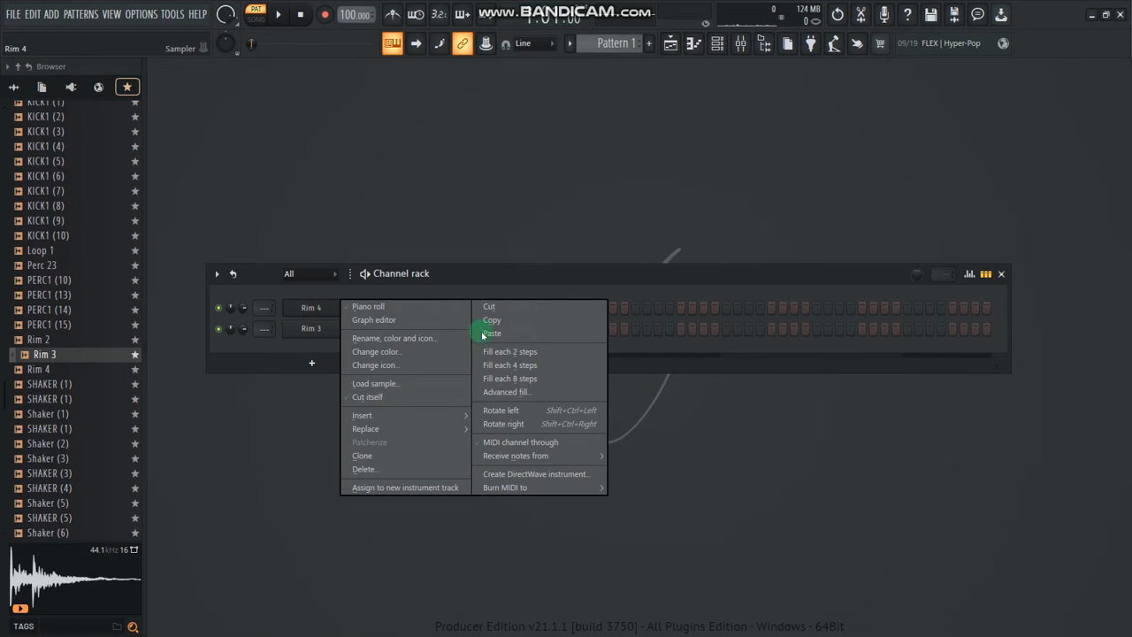
pyautogui.click(495, 321)
pyautogui.rightClick(311, 329)
pyautogui.click(492, 353)
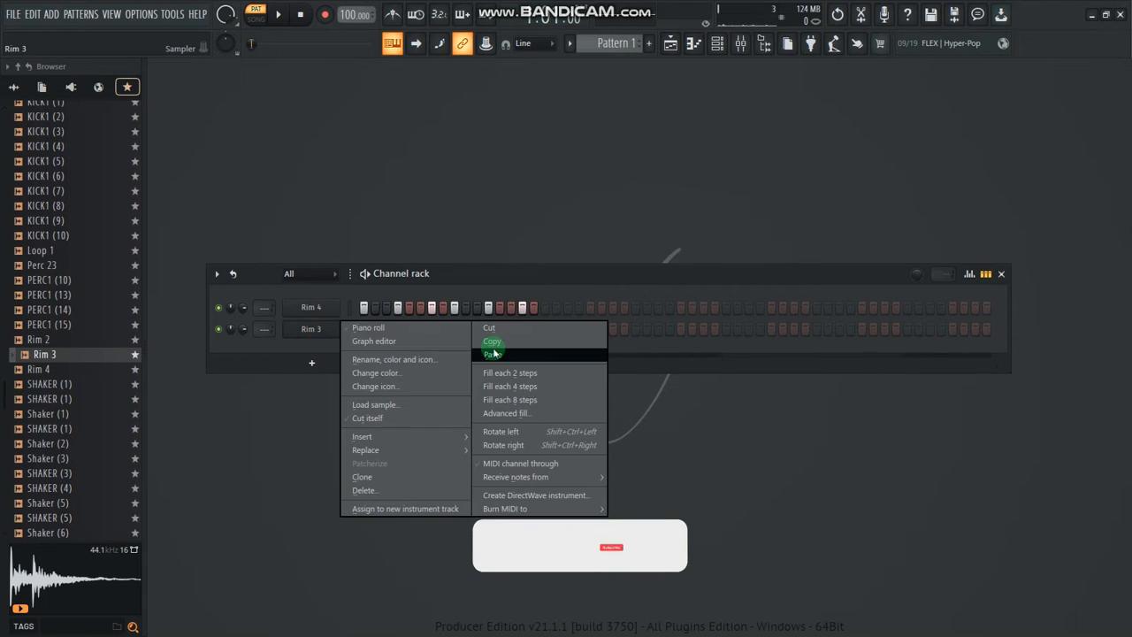
# Step: Apply a small quick fade out to Rim 3, preview the sample and play the pattern
pyautogui.click(316, 336)
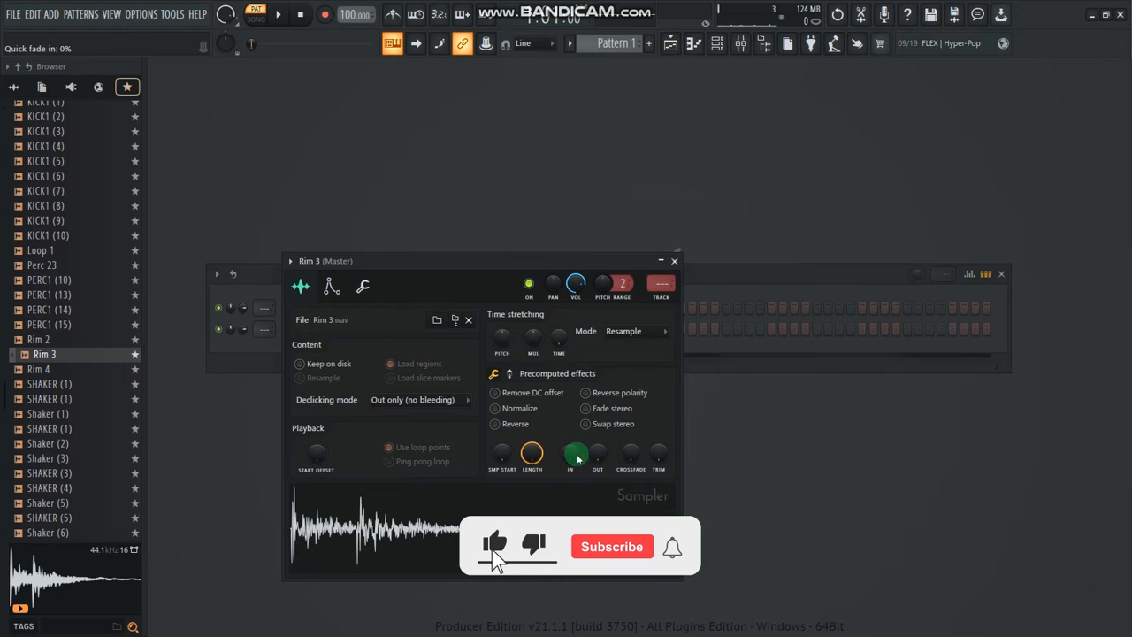
pyautogui.moveTo(597, 453); pyautogui.dragTo(597, 431)
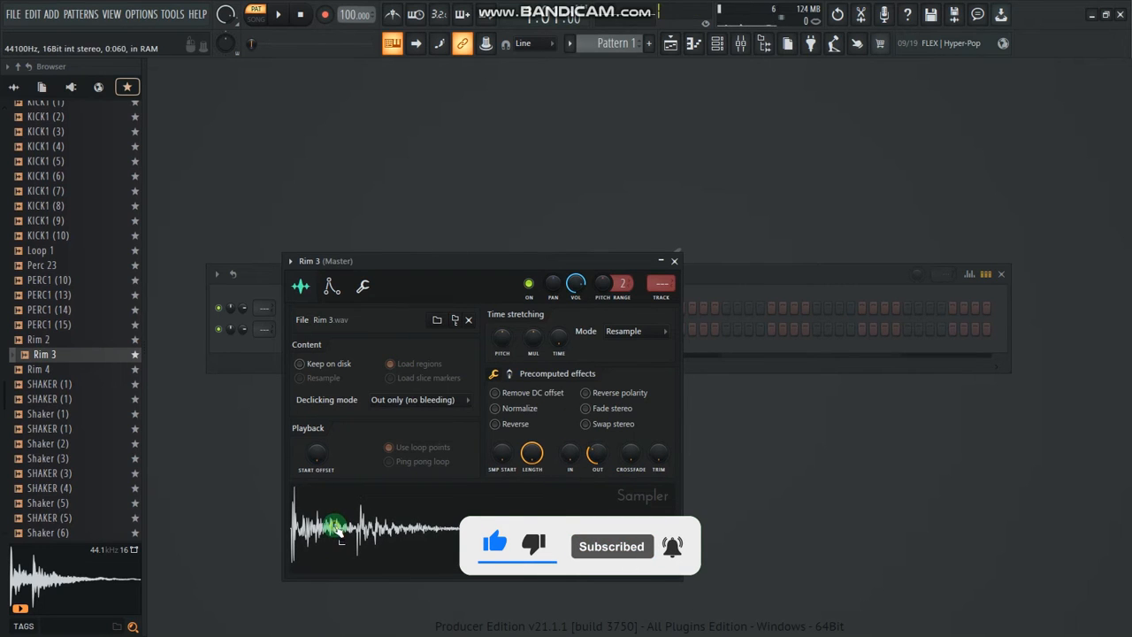
pyautogui.click(673, 261)
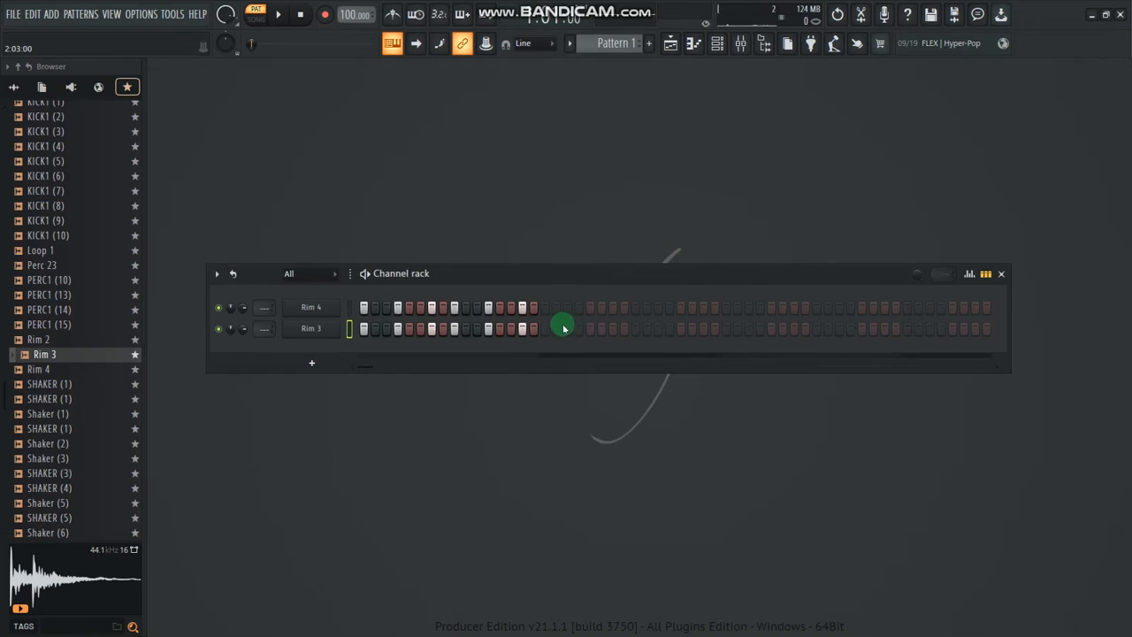
pyautogui.press('space')
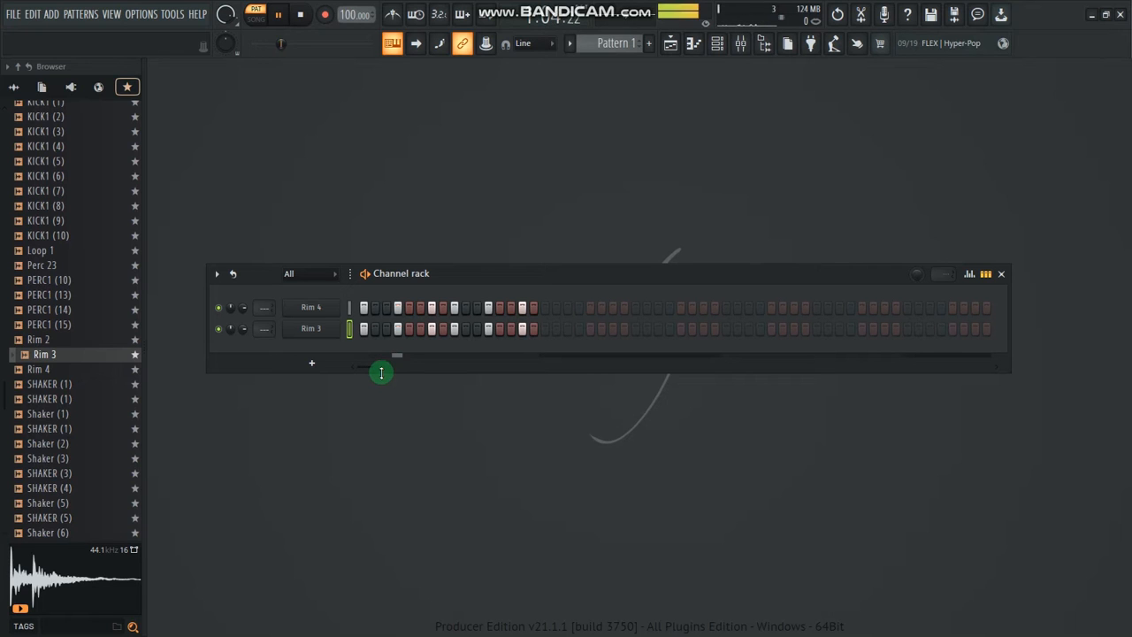
pyautogui.press('space')
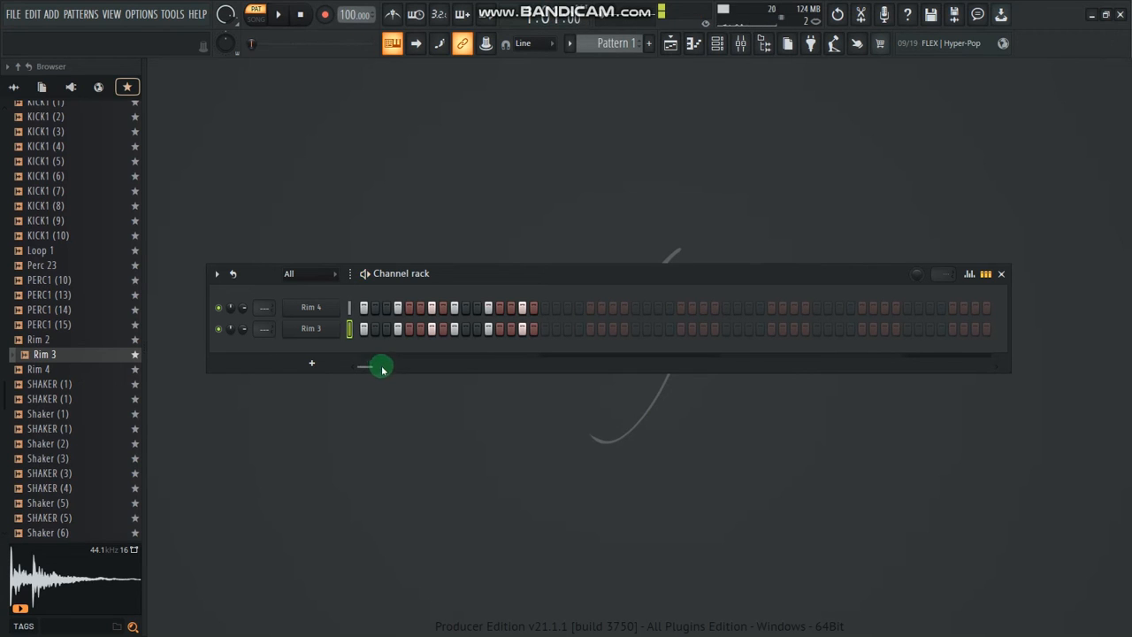
# Step: Adjust the fine time shift in Rim 3's miscellaneous channel settings while playing the pattern
pyautogui.click(308, 331)
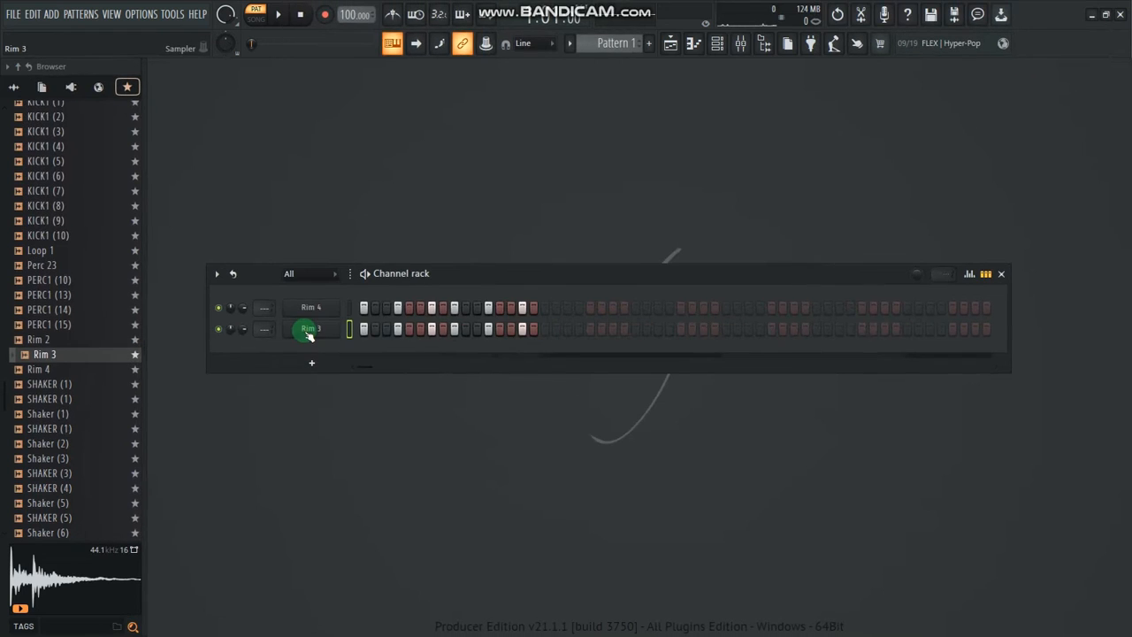
pyautogui.click(362, 284)
pyautogui.click(551, 343)
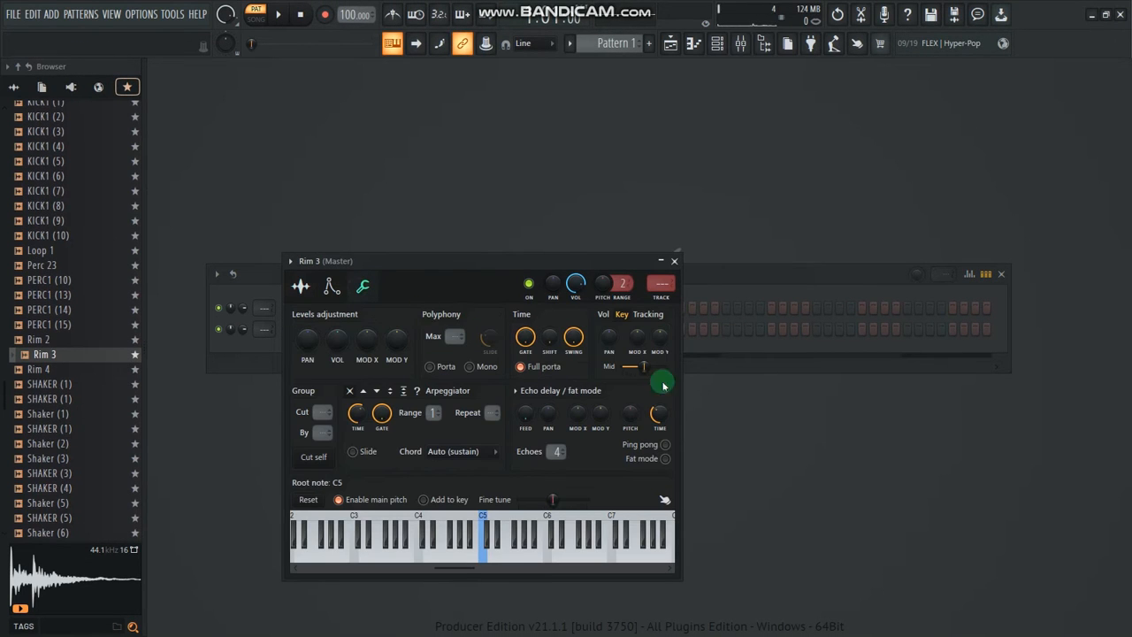
pyautogui.moveTo(550, 337); pyautogui.dragTo(549, 328)
pyautogui.press('space')
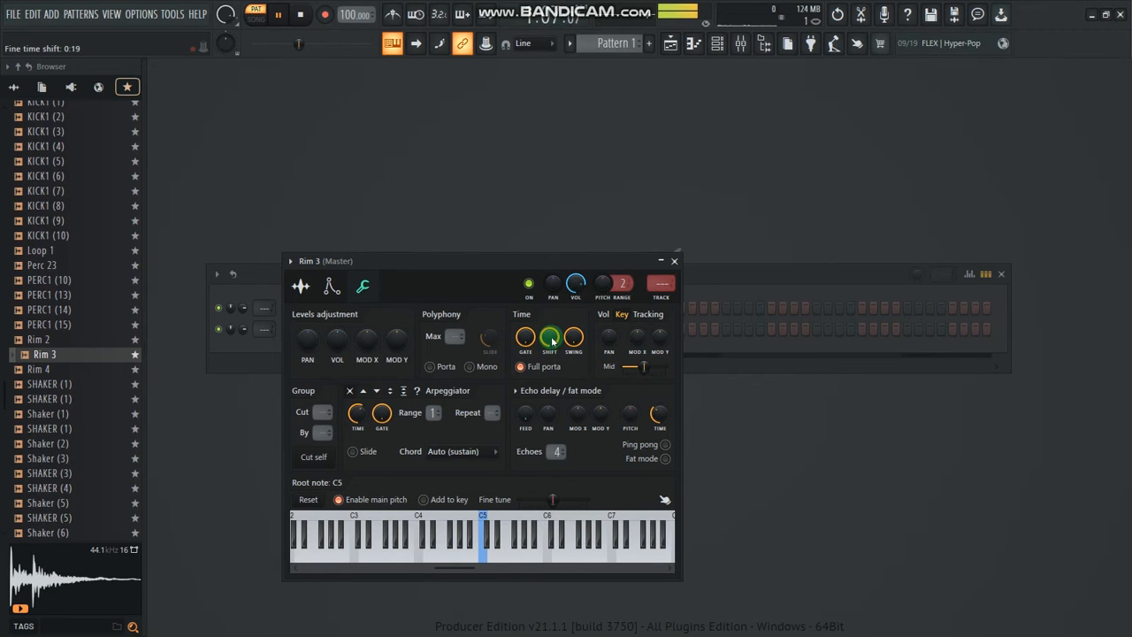
pyautogui.moveTo(549, 337); pyautogui.dragTo(550, 340)
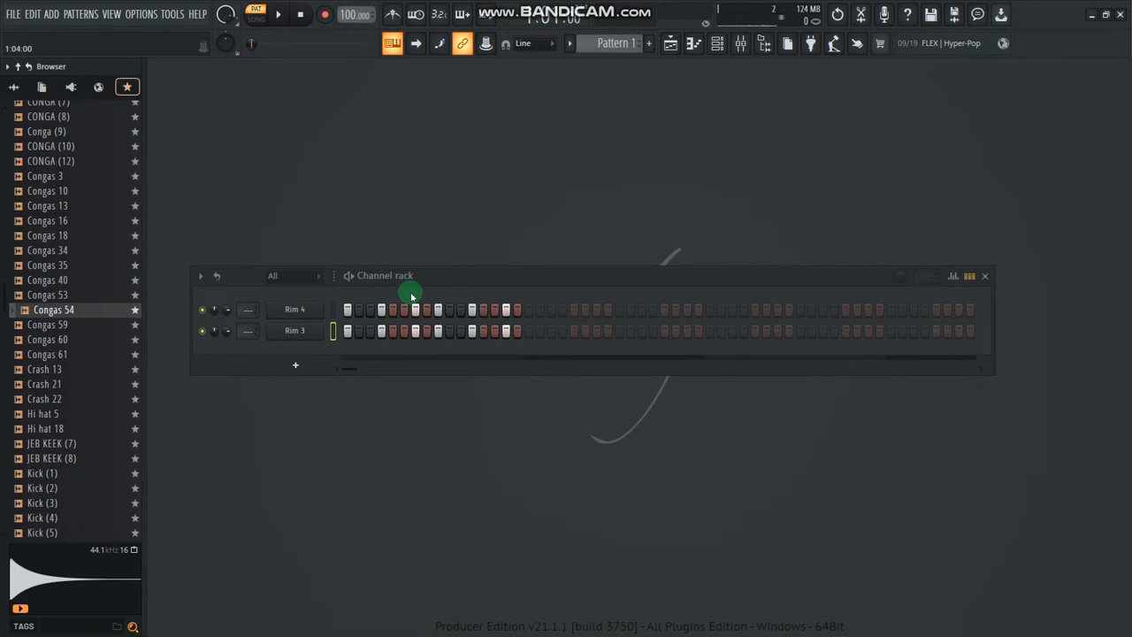
# Step: Add Congas 54 as a channel below Rim 3, program hits on steps 3 and 11, and play the pattern
pyautogui.moveTo(455, 273); pyautogui.dragTo(467, 309)
pyautogui.moveTo(31, 316); pyautogui.dragTo(56, 315)
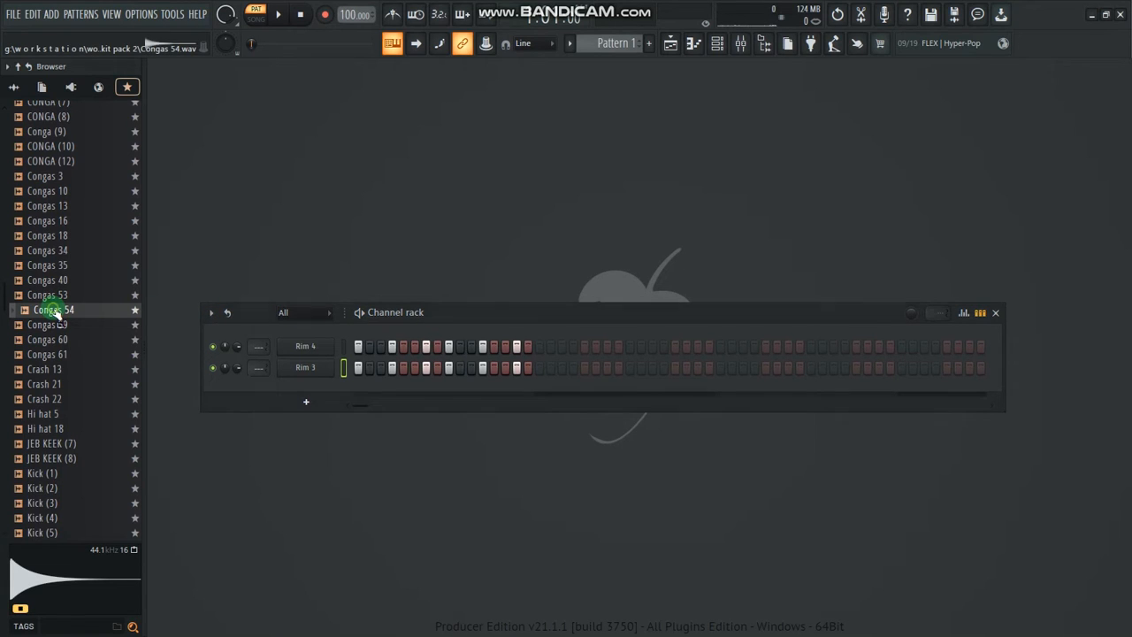
pyautogui.moveTo(55, 314); pyautogui.dragTo(301, 388)
pyautogui.click(393, 390)
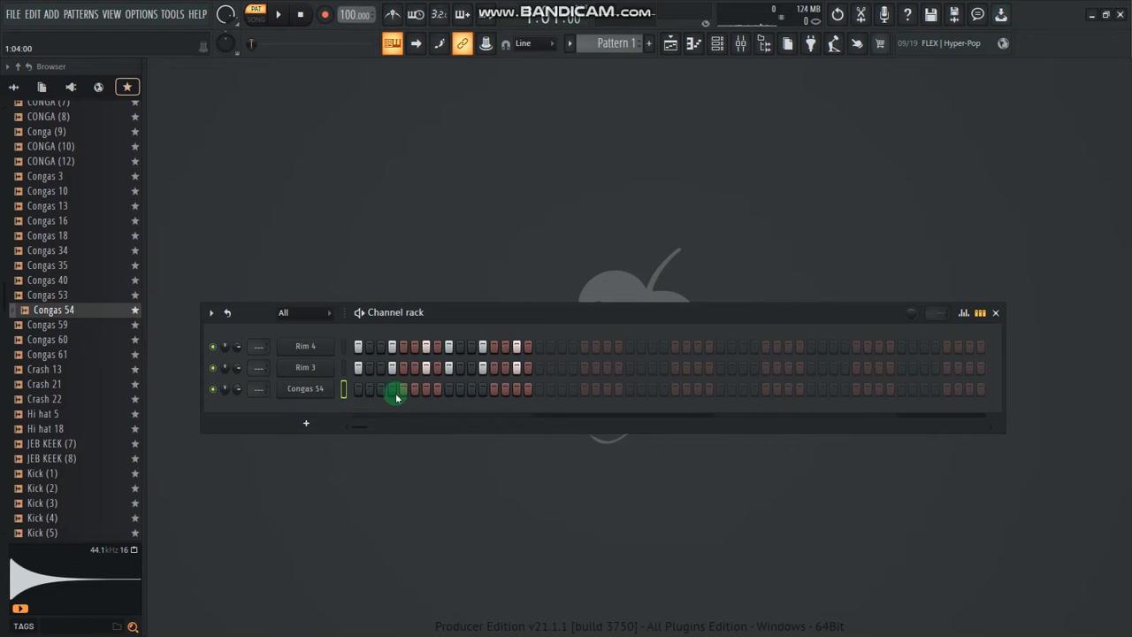
pyautogui.click(469, 396)
pyautogui.press('space')
pyautogui.click(528, 391)
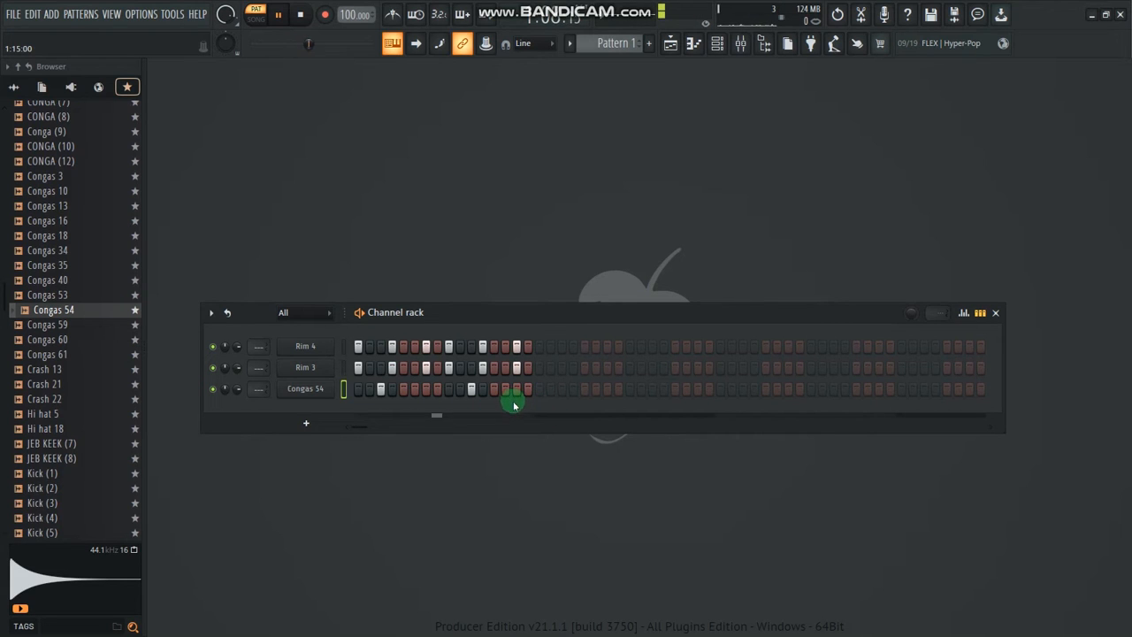
pyautogui.press('space')
# Step: Add Congas 61 as a channel below Congas 54 with hits on steps 3 and 11, and play the pattern
pyautogui.click(50, 339)
pyautogui.click(53, 355)
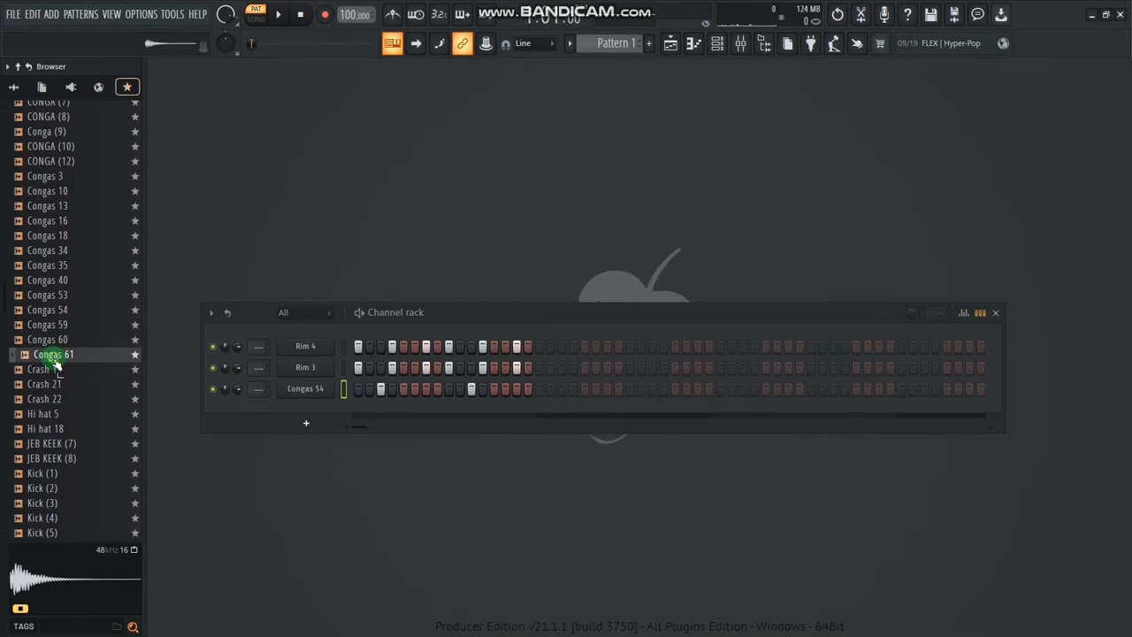
pyautogui.moveTo(53, 358); pyautogui.dragTo(313, 412)
pyautogui.click(472, 412)
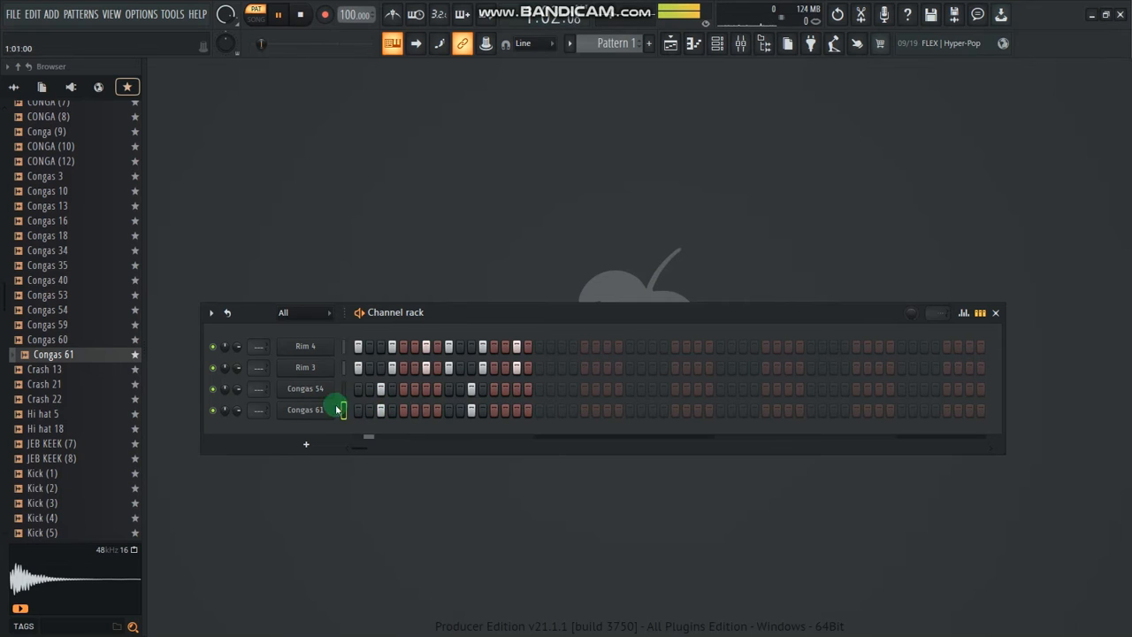
pyautogui.press('space')
# Step: Set the fine time shift of Congas 54 to 0:01 and play the pattern
pyautogui.click(300, 389)
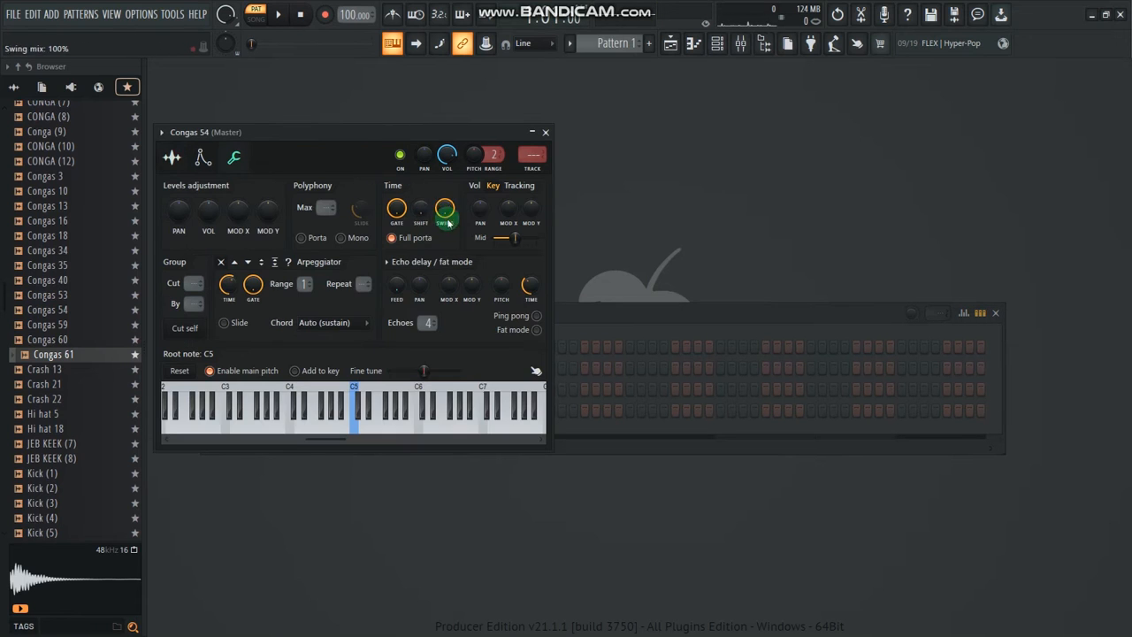
pyautogui.moveTo(421, 210); pyautogui.dragTo(421, 209)
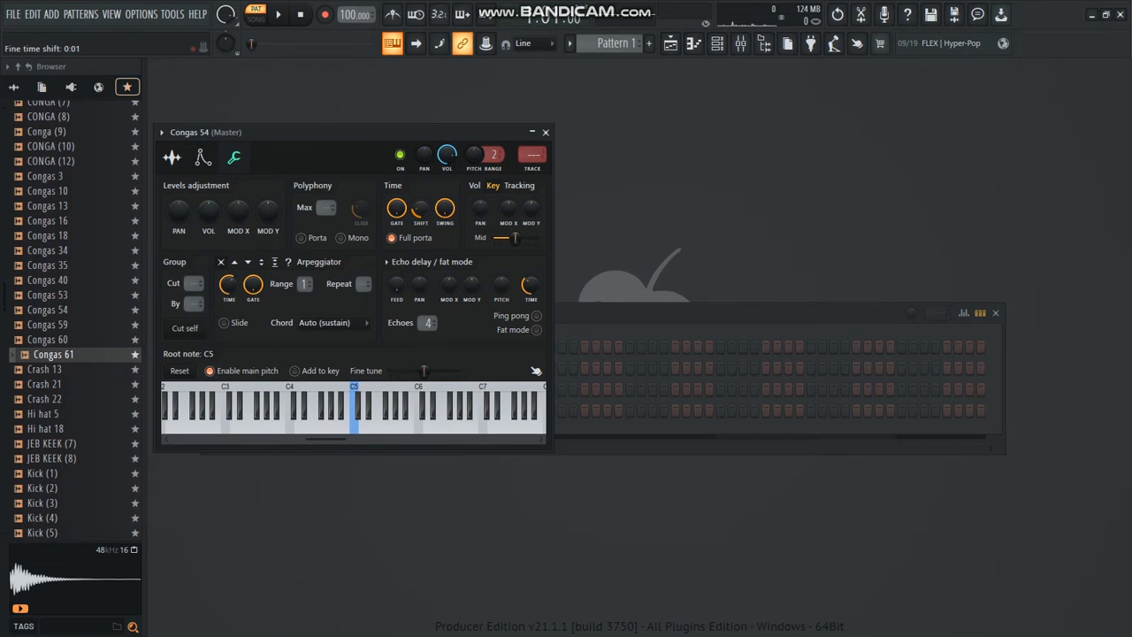
pyautogui.press('space')
pyautogui.moveTo(466, 139); pyautogui.dragTo(690, 223)
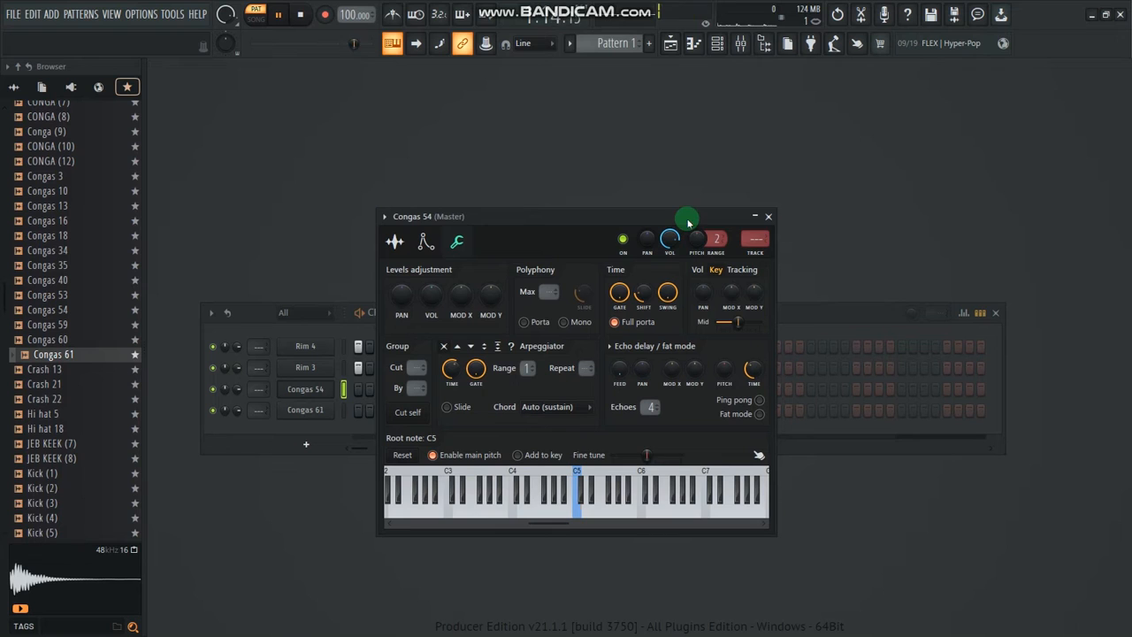
pyautogui.click(770, 218)
# Step: Set the fine time shift of Congas 61 to 0:01 in its miscellaneous channel settings
pyautogui.click(318, 410)
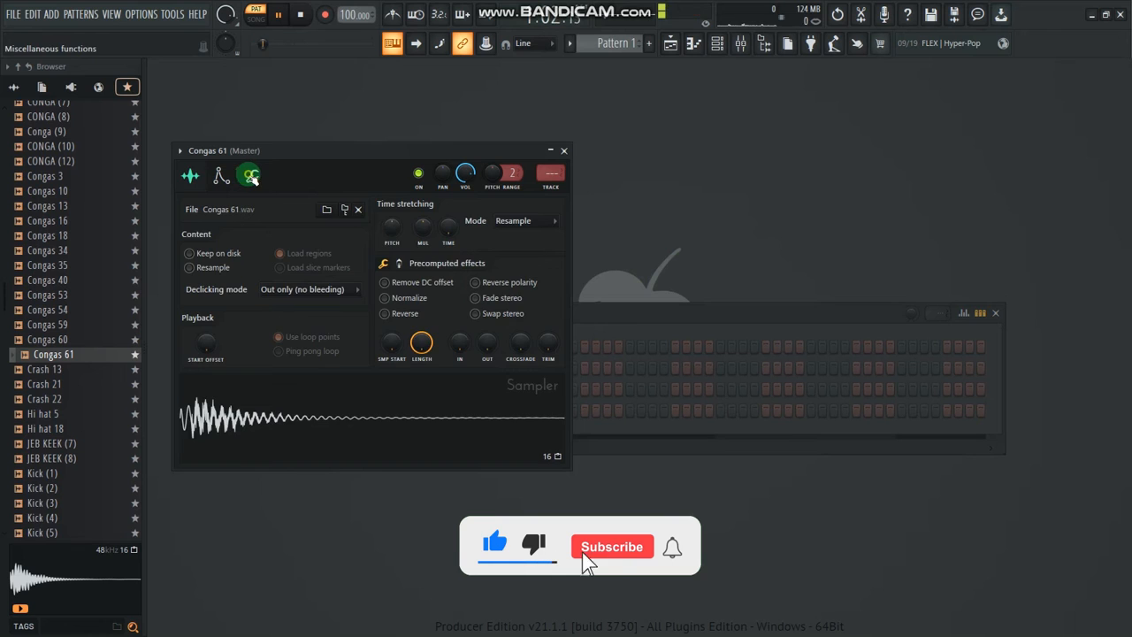
pyautogui.click(251, 176)
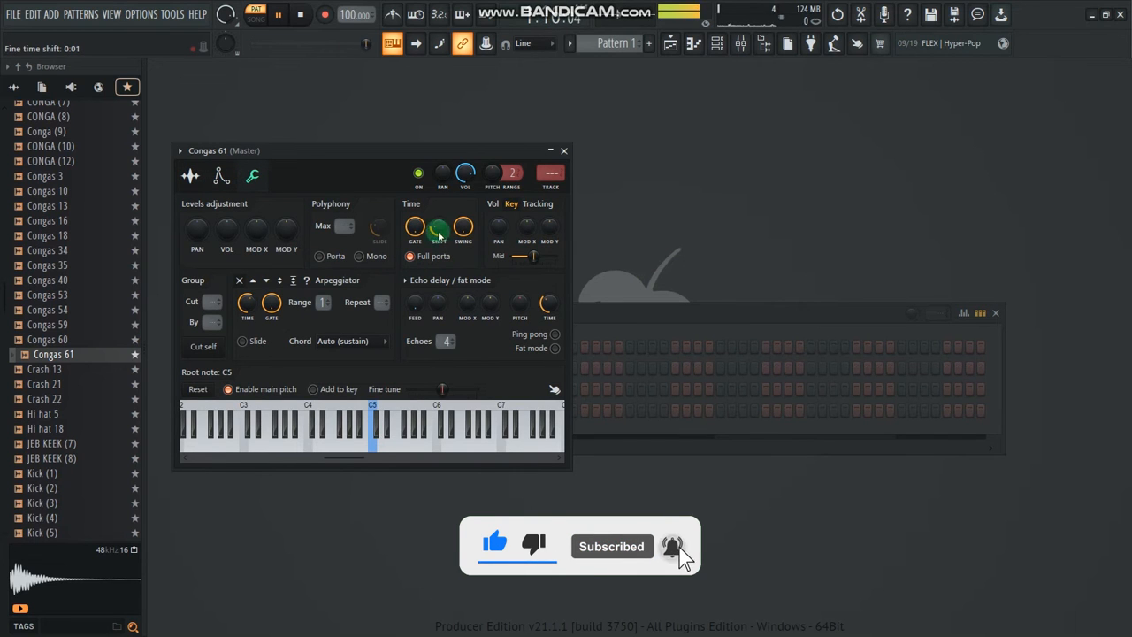
pyautogui.click(564, 150)
# Step: Apply a quick fade out to the Congas 61 sample and play the pattern
pyautogui.click(316, 416)
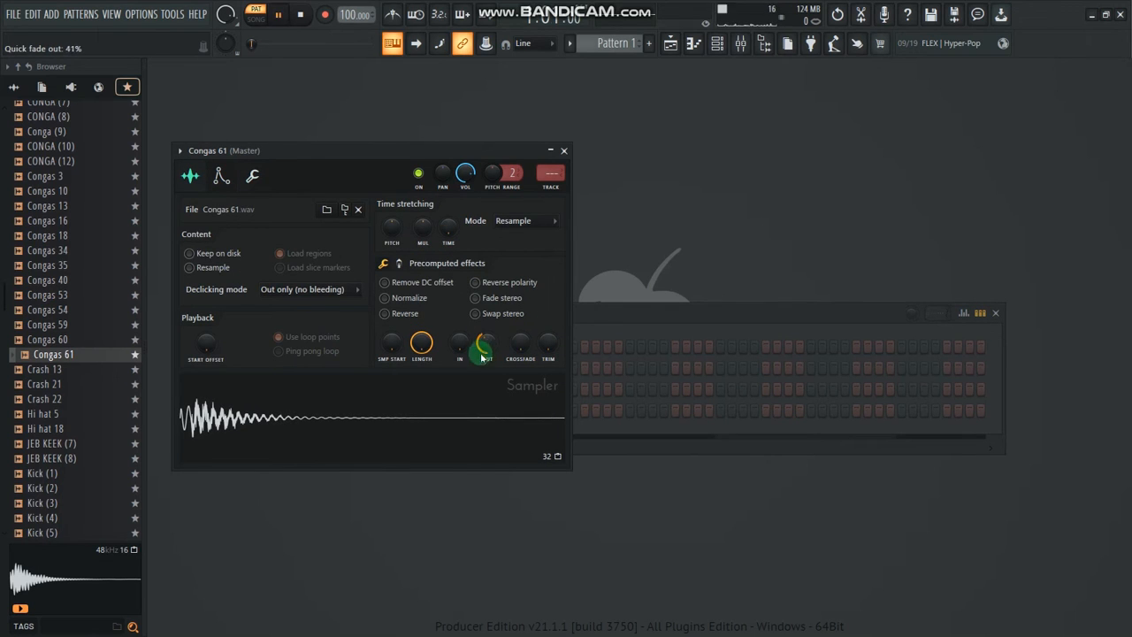
pyautogui.press('space')
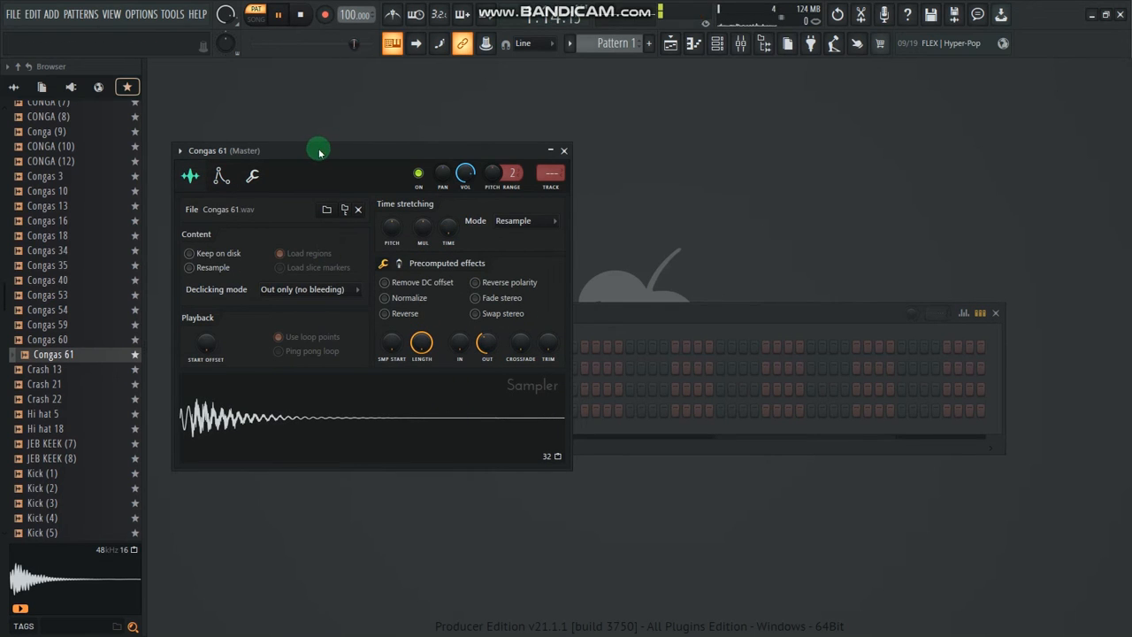
pyautogui.moveTo(319, 152); pyautogui.dragTo(397, 186)
pyautogui.click(641, 185)
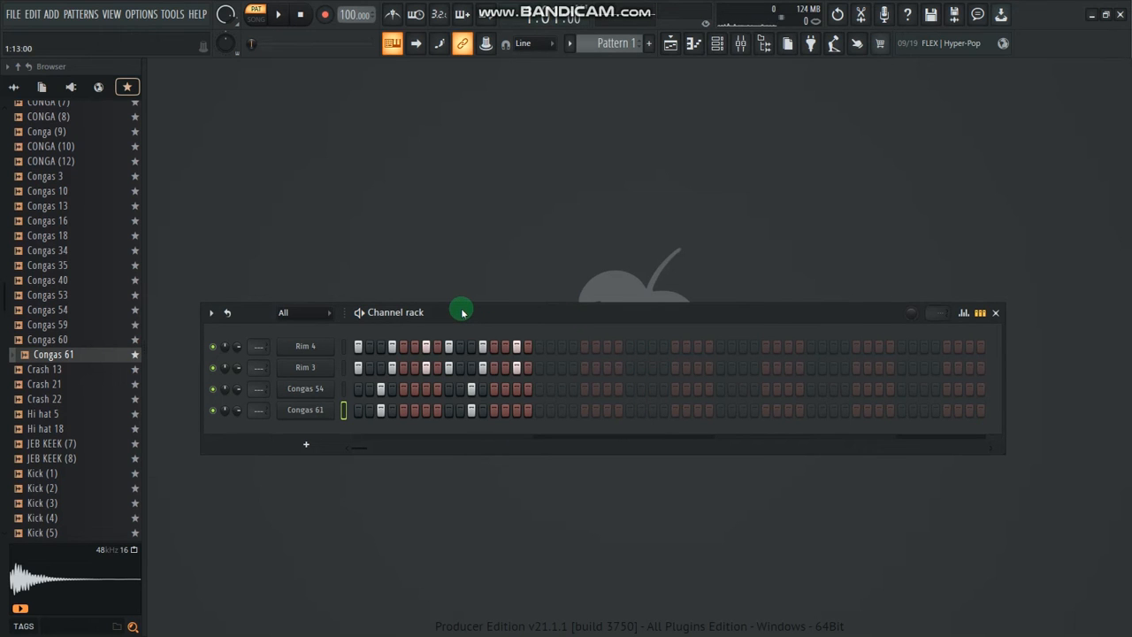
# Step: Audition the favorite conga samples, including Congas 59, CONGA (12), CONGA (8) and CONGA (4)
pyautogui.click(46, 324)
pyautogui.click(51, 161)
pyautogui.scroll(2, 55, 239)
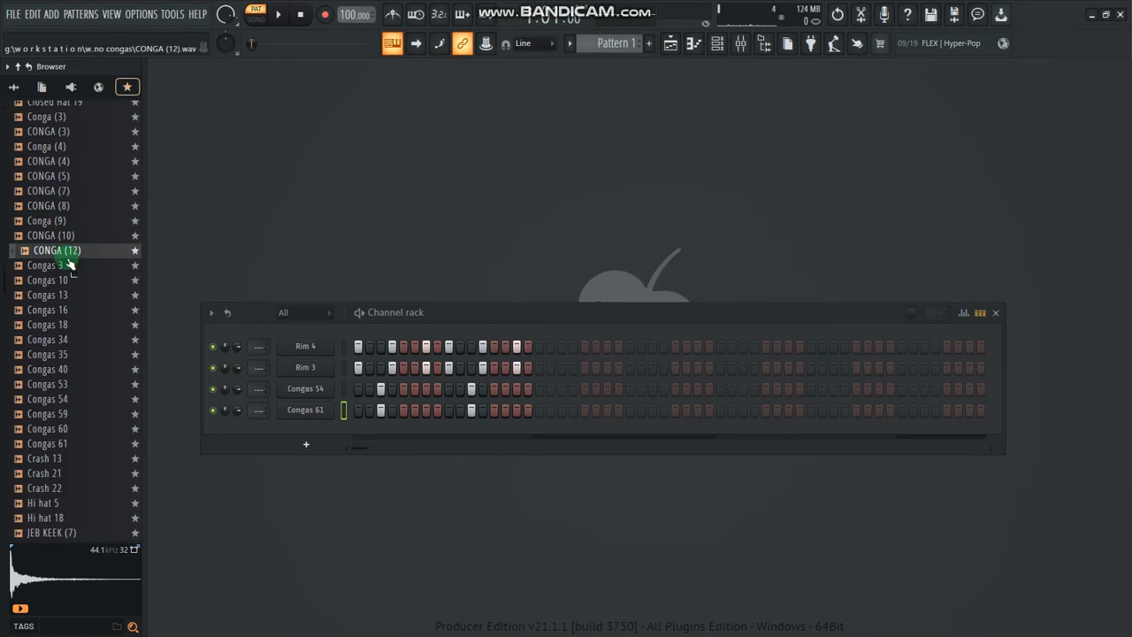
pyautogui.click(57, 235)
pyautogui.click(44, 220)
pyautogui.click(46, 206)
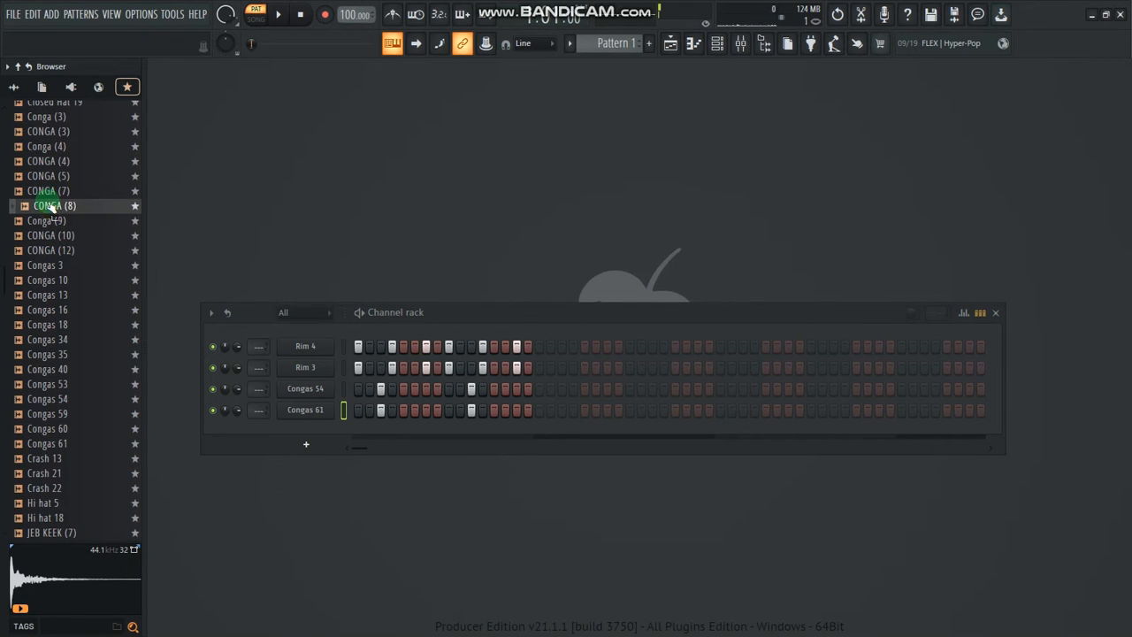
pyautogui.scroll(4, 48, 221)
pyautogui.click(48, 309)
pyautogui.click(52, 339)
pyautogui.click(52, 344)
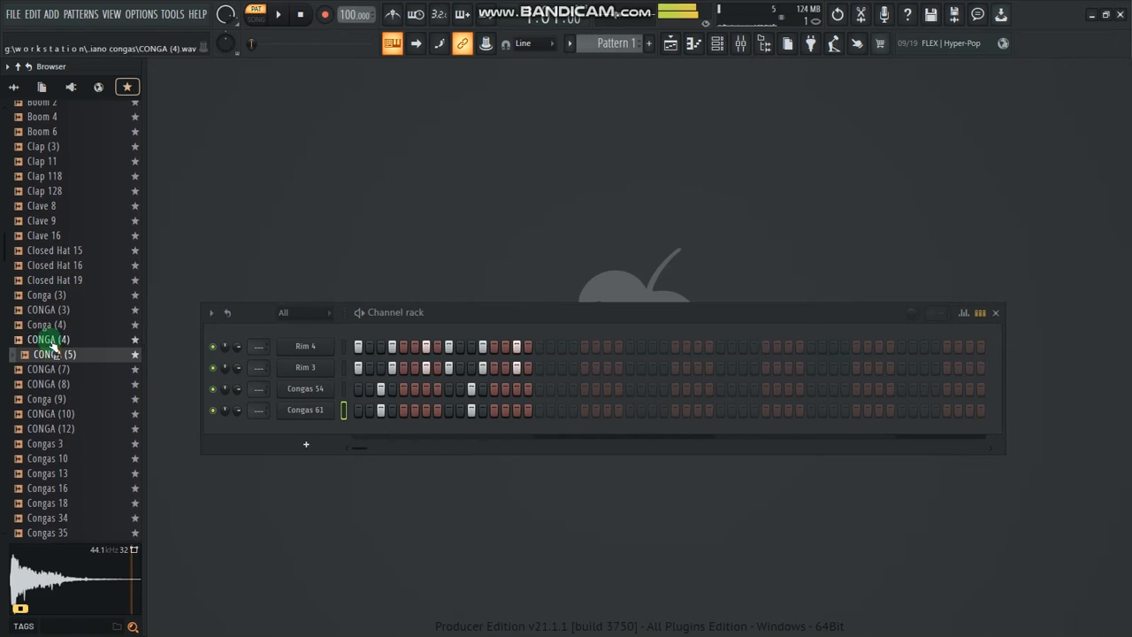
# Step: Add CONGA (4) as a channel below Congas 61 and program hits on steps 7 and 15
pyautogui.moveTo(52, 345); pyautogui.dragTo(300, 447)
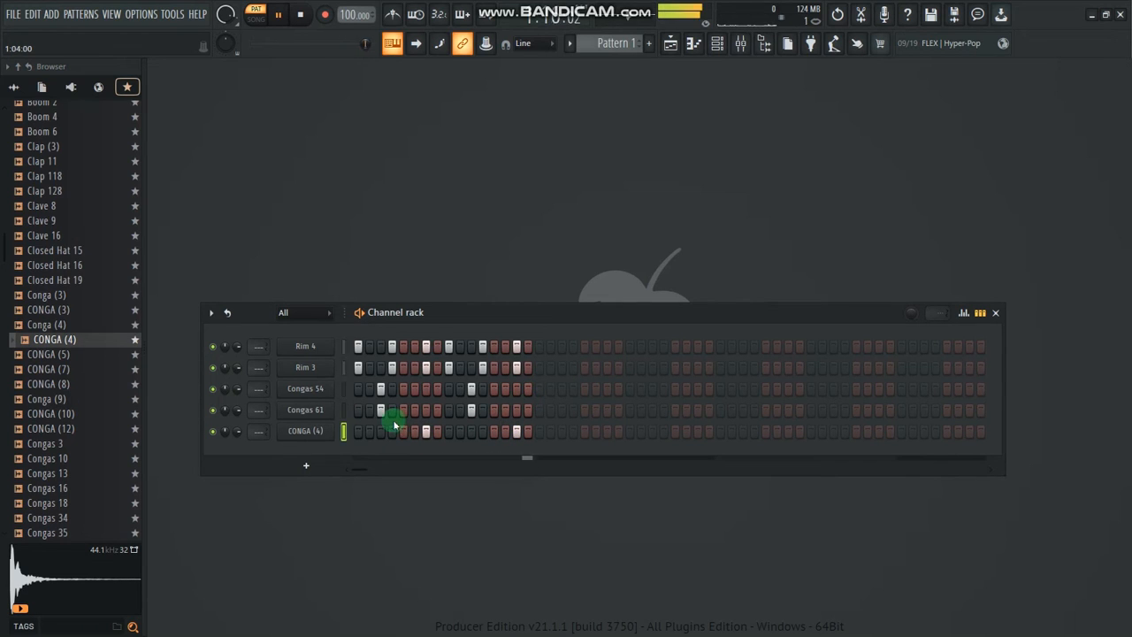
pyautogui.click(469, 431)
pyautogui.moveTo(469, 433)
pyautogui.mouseDown()
pyautogui.moveTo(528, 439)
pyautogui.moveTo(387, 417)
pyautogui.moveTo(397, 417)
pyautogui.moveTo(364, 424)
pyautogui.moveTo(384, 437)
pyautogui.mouseUp()
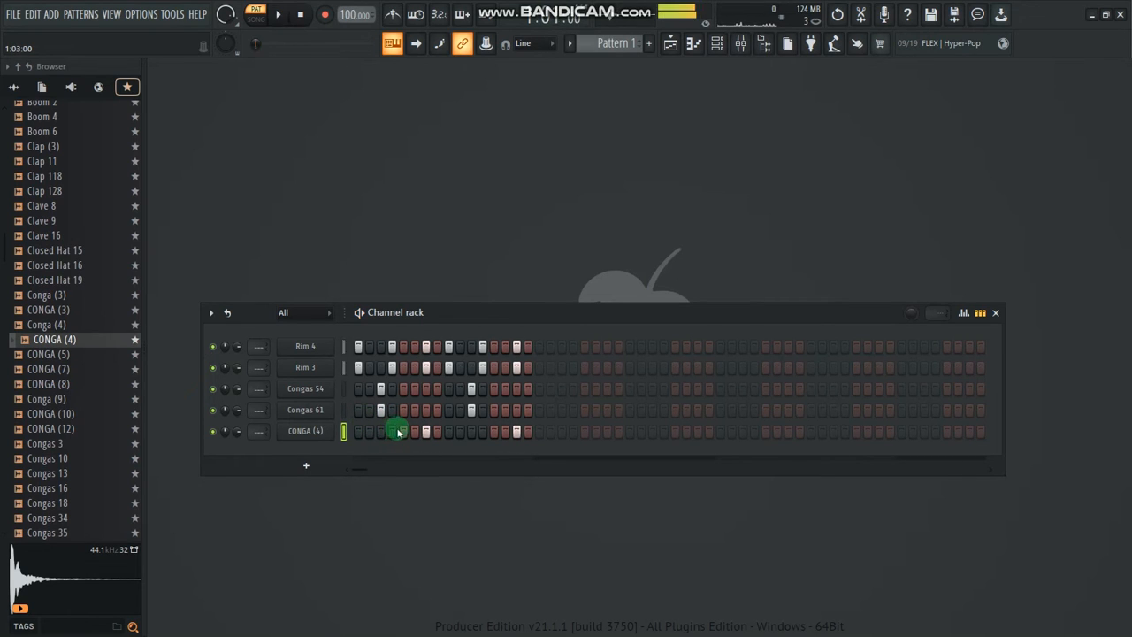
# Step: Preview the Hi hat 18 sample and add it as a channel below CONGA (4)
pyautogui.scroll(-10, 68, 430)
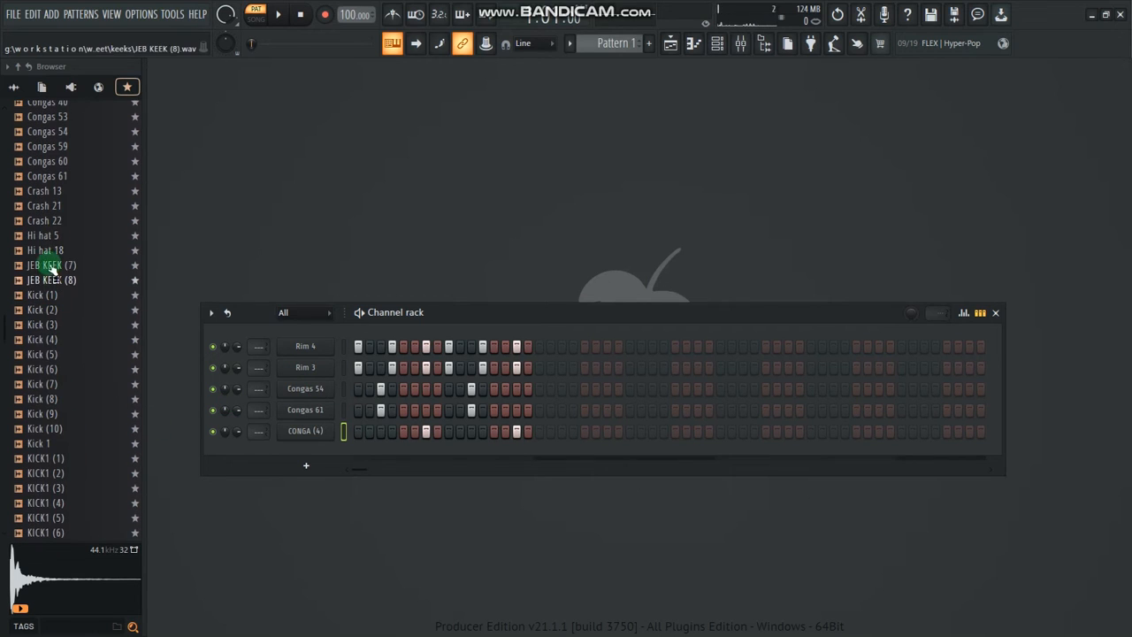
pyautogui.click(44, 251)
pyautogui.moveTo(50, 254); pyautogui.dragTo(301, 453)
pyautogui.click(425, 315)
pyautogui.moveTo(426, 314); pyautogui.dragTo(449, 315)
pyautogui.click(448, 346)
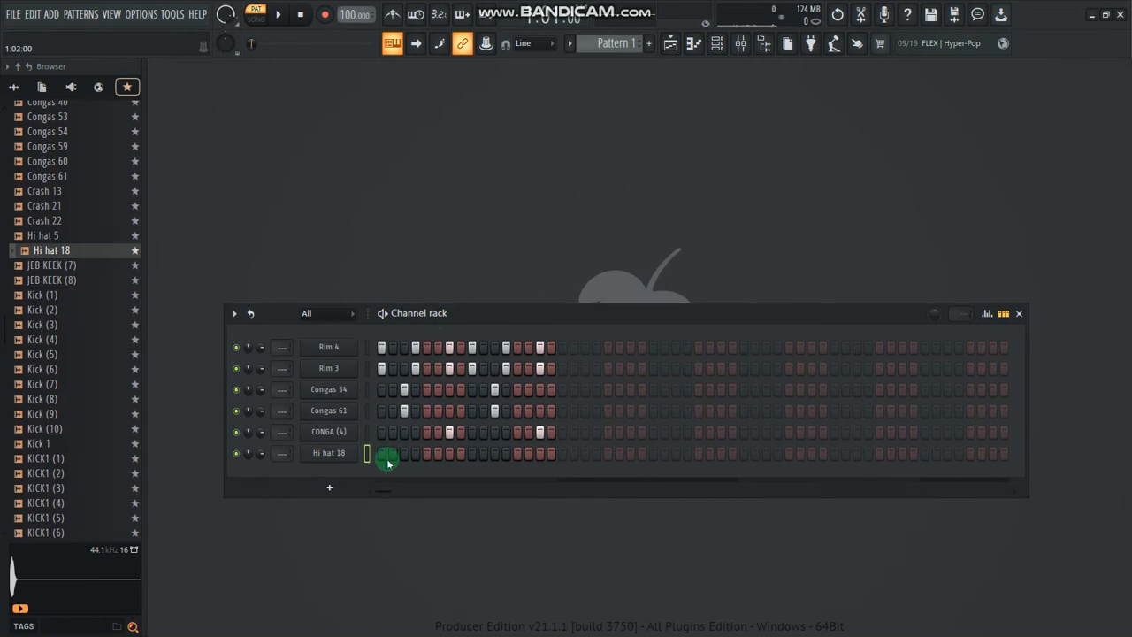
# Step: Fill every 2 steps of the Hi hat 18 channel and play the pattern
pyautogui.rightClick(348, 459)
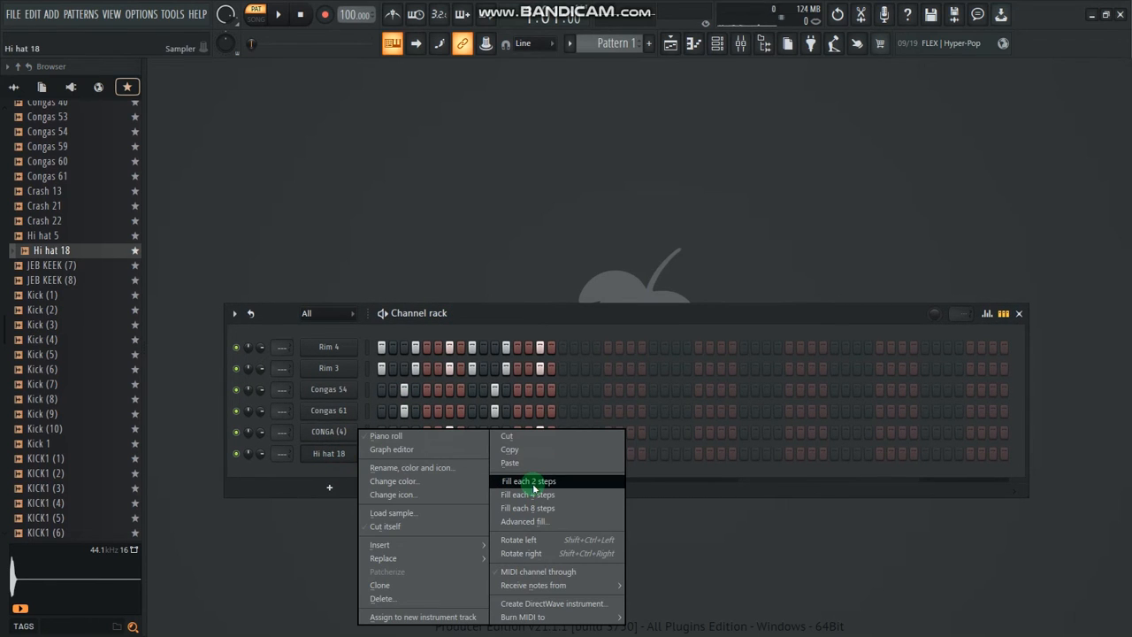
pyautogui.click(531, 483)
pyautogui.click(437, 433)
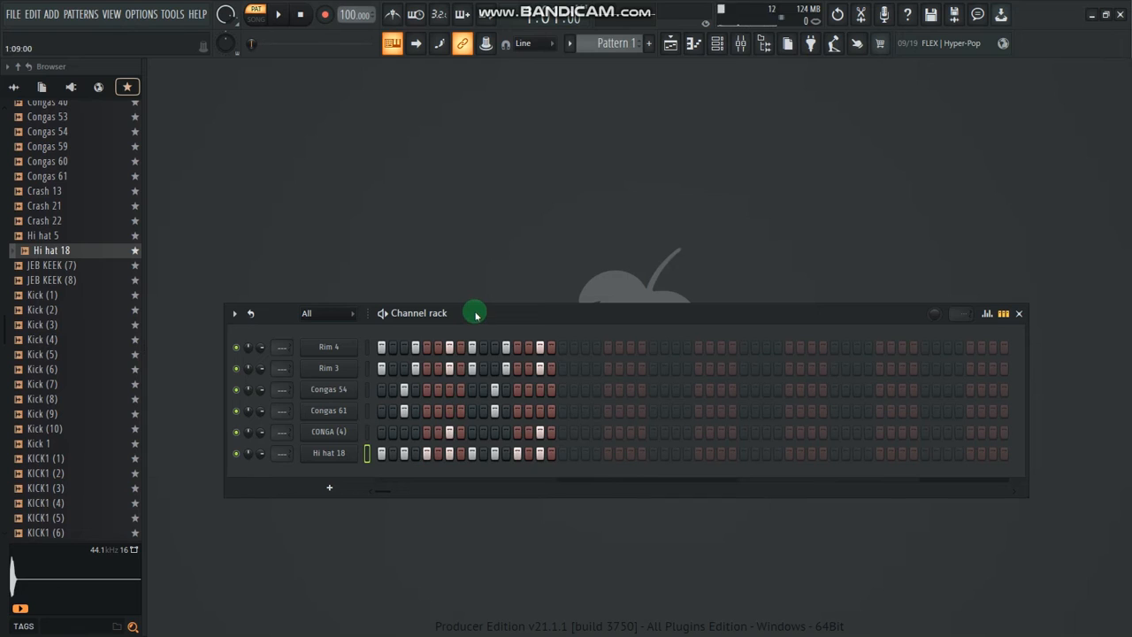
pyautogui.press('space')
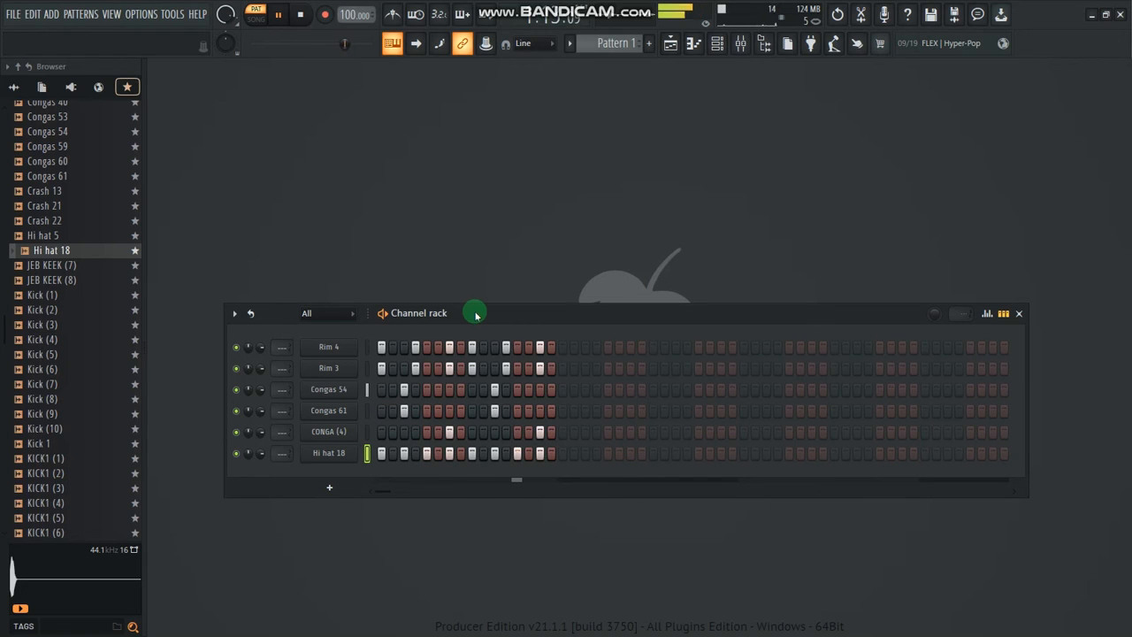
pyautogui.press('space')
# Step: Route the Hi hat 18 channel to mixer track 1
pyautogui.click(328, 467)
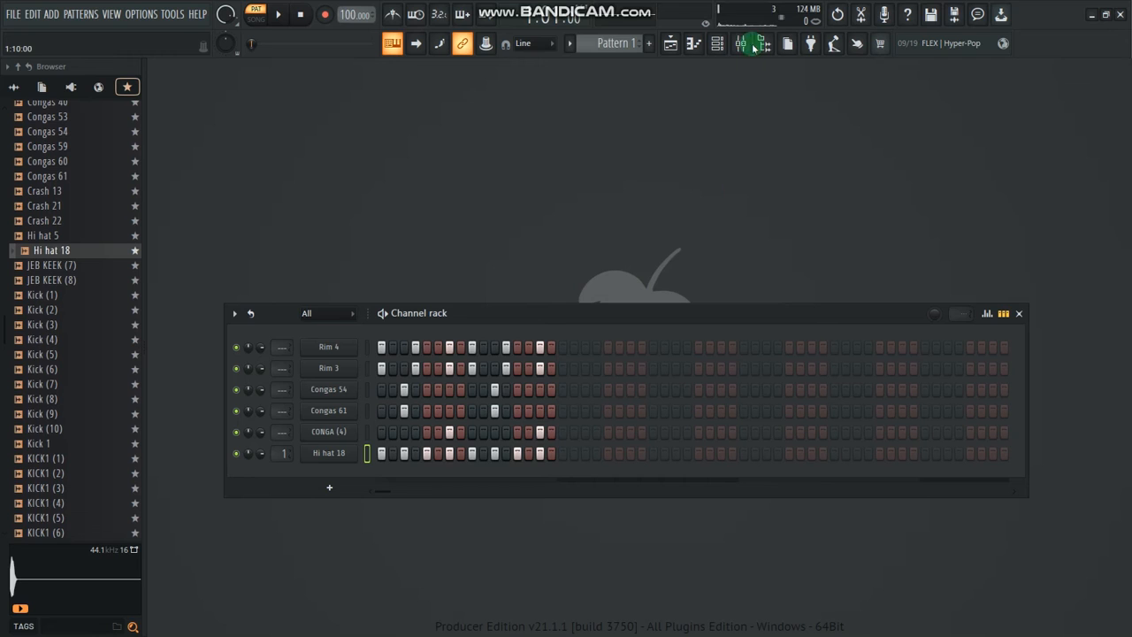
# Step: Load Fruity Delay 2 into the first effect slot of mixer Insert 1 and set its delay time to 2 steps
pyautogui.click(743, 44)
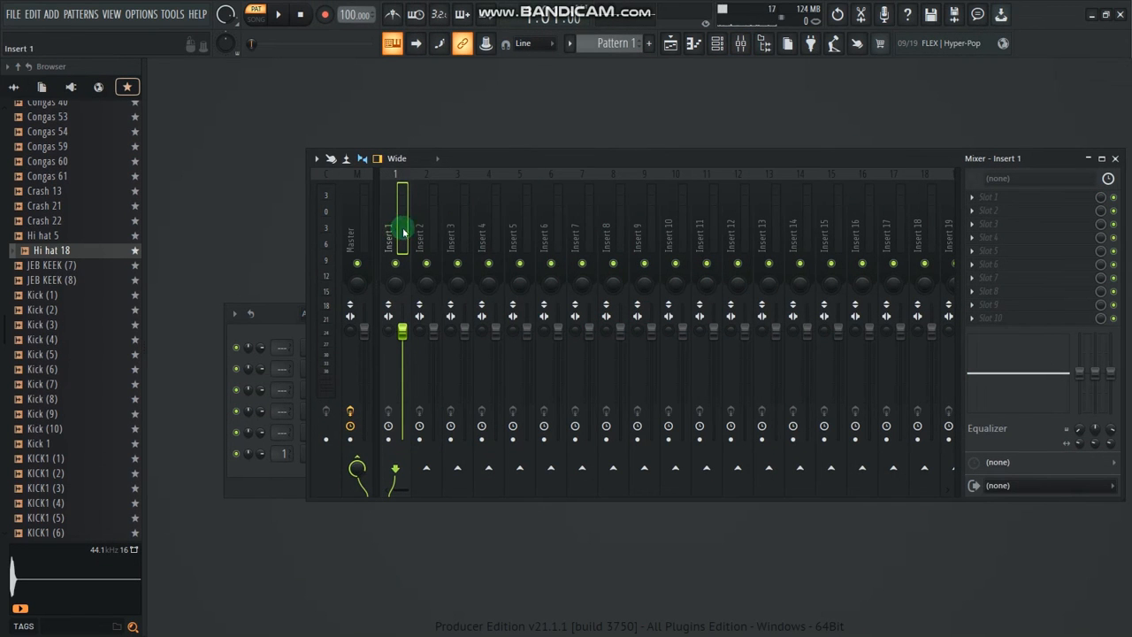
pyautogui.click(991, 198)
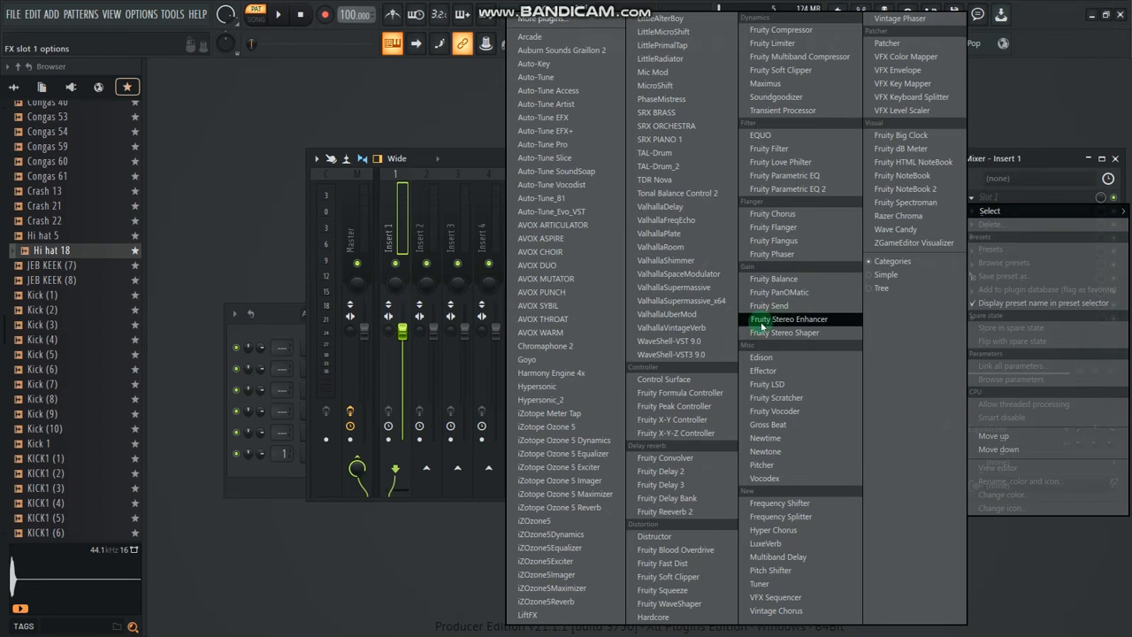
pyautogui.click(664, 470)
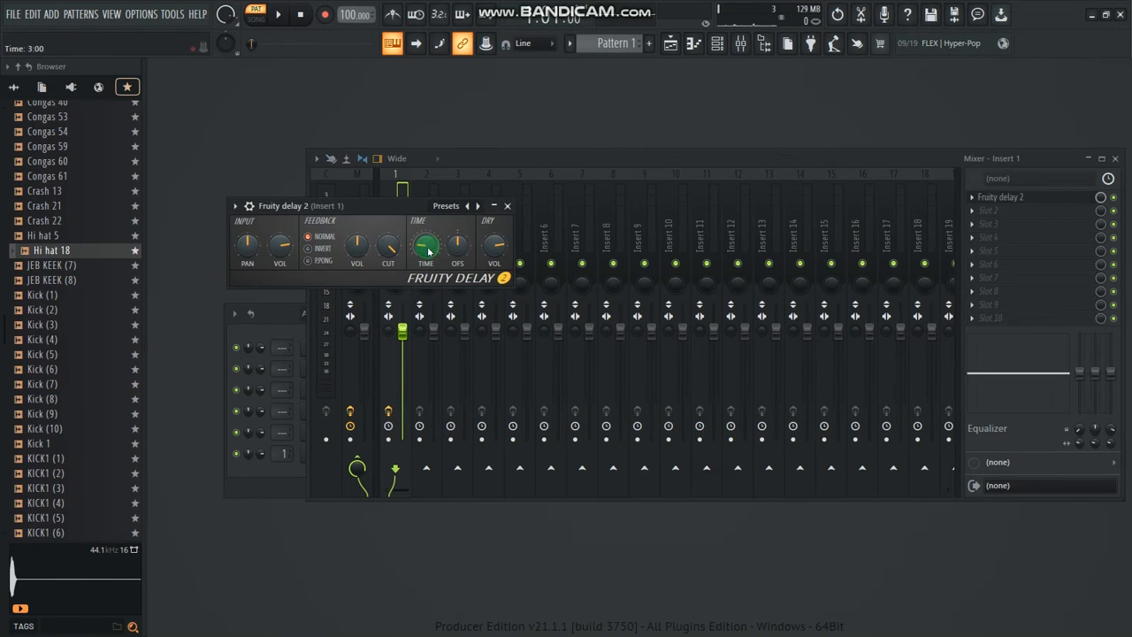
pyautogui.rightClick(426, 249)
pyautogui.moveTo(485, 272)
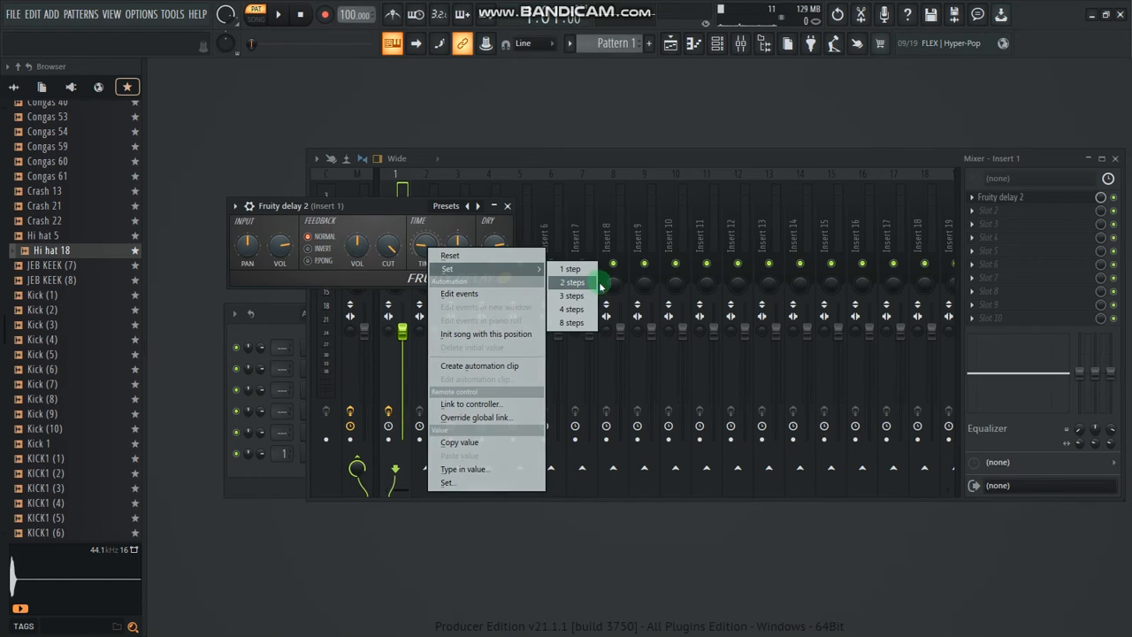
pyautogui.click(588, 286)
# Step: Bring up the channel rack and solo the Hi hat 18 channel
pyautogui.click(718, 44)
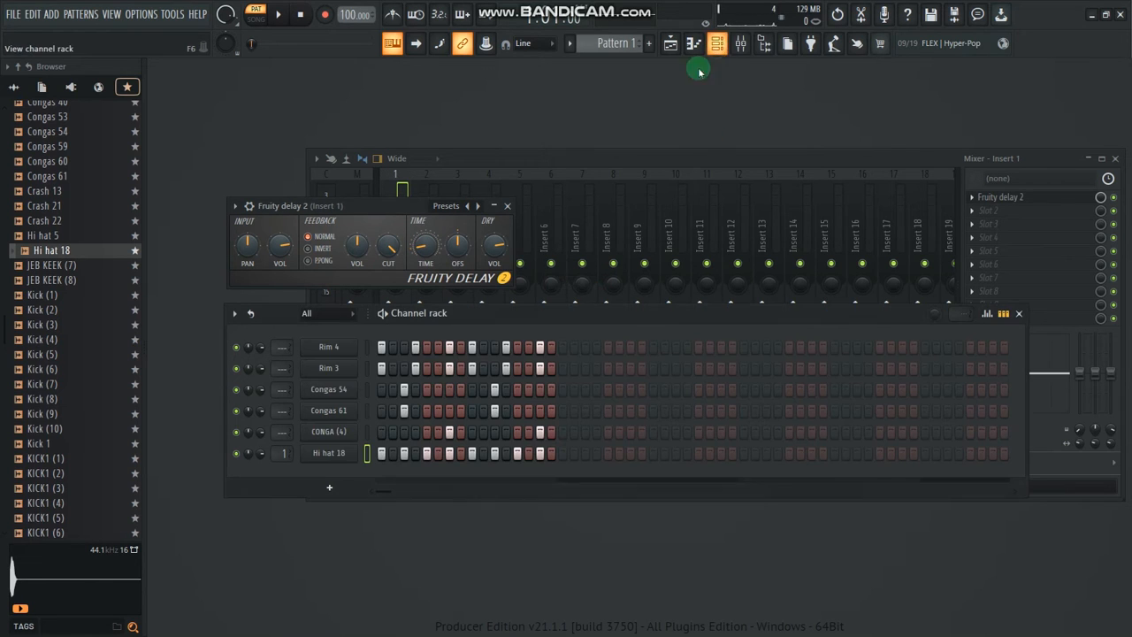
pyautogui.rightClick(239, 455)
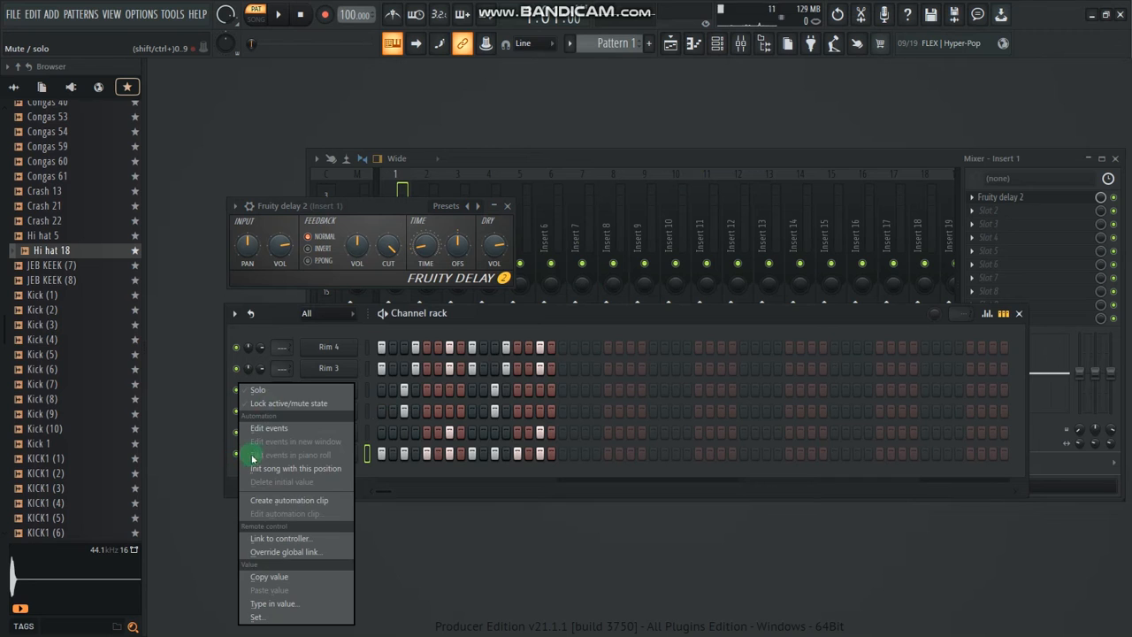
pyautogui.click(266, 398)
pyautogui.click(449, 454)
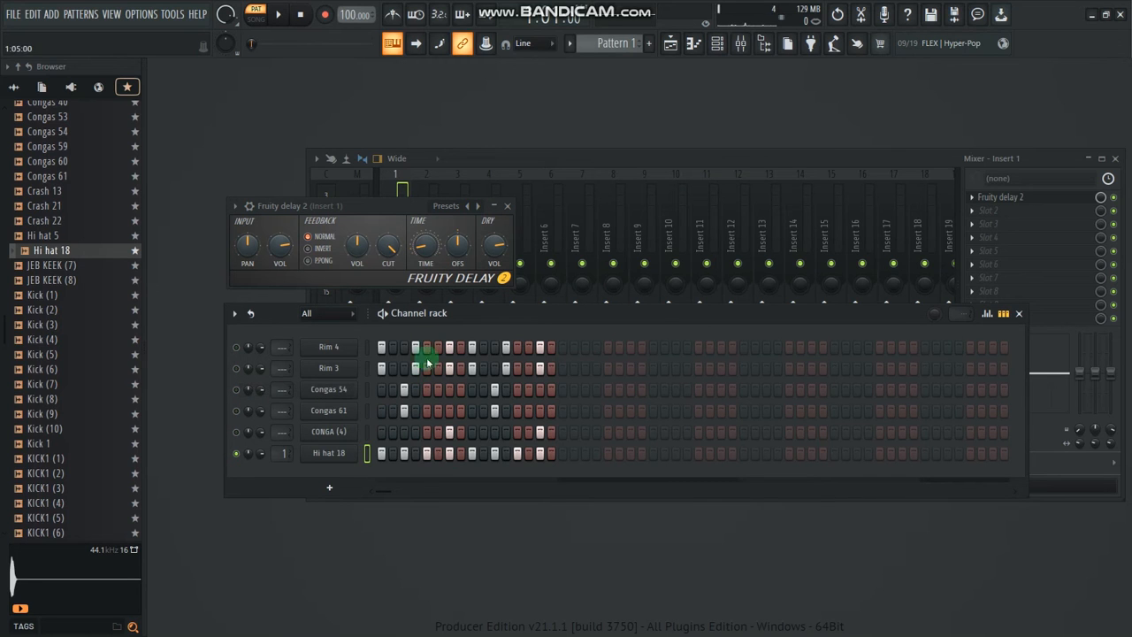
# Step: Rearrange the delay and mixer windows and play the soloed hi-hat with the delay's input volume at 100%
pyautogui.moveTo(379, 206); pyautogui.dragTo(476, 281)
pyautogui.click(905, 202)
pyautogui.moveTo(569, 318); pyautogui.dragTo(538, 366)
pyautogui.press('space')
pyautogui.click(639, 390)
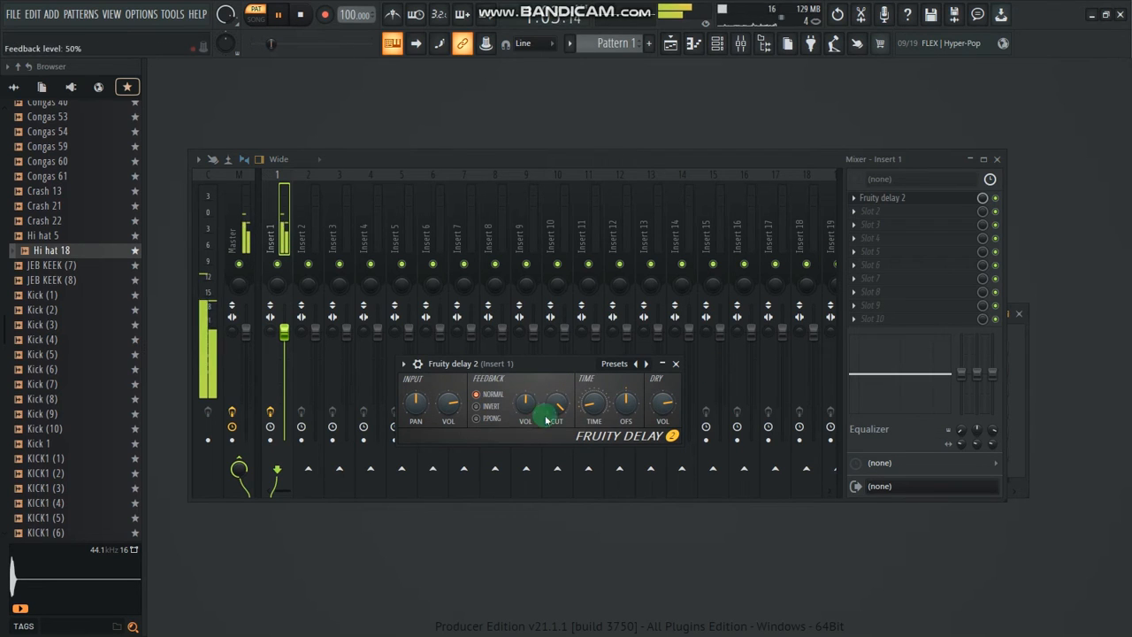
pyautogui.press('space')
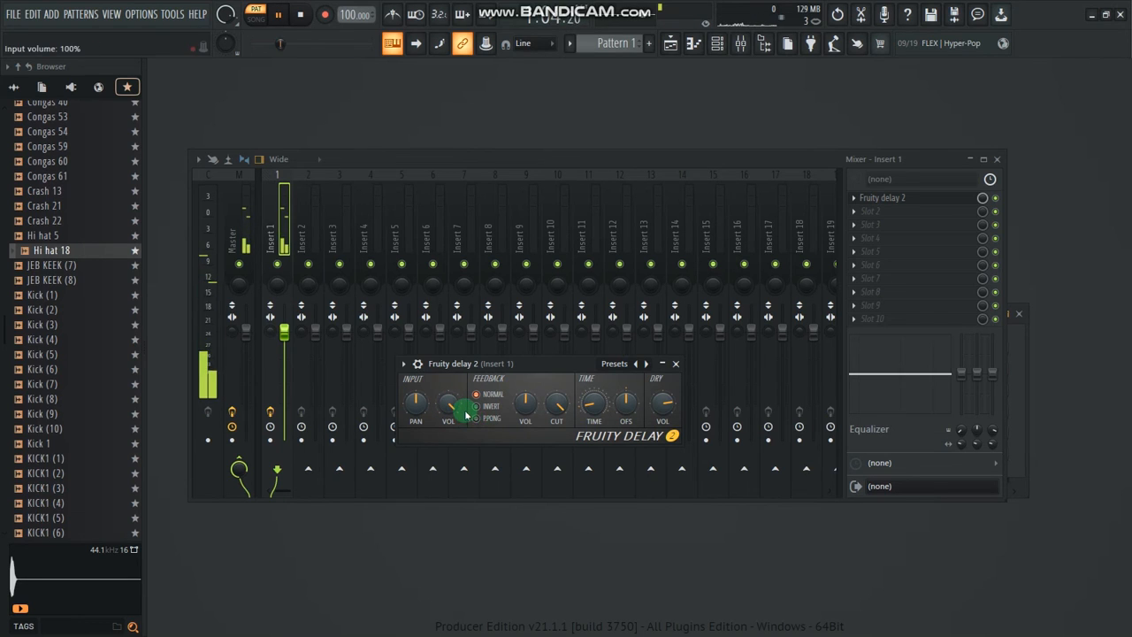
# Step: Compare the hi-hat's sound with Fruity Delay 2 bypassed and re-enabled during playback
pyautogui.click(995, 198)
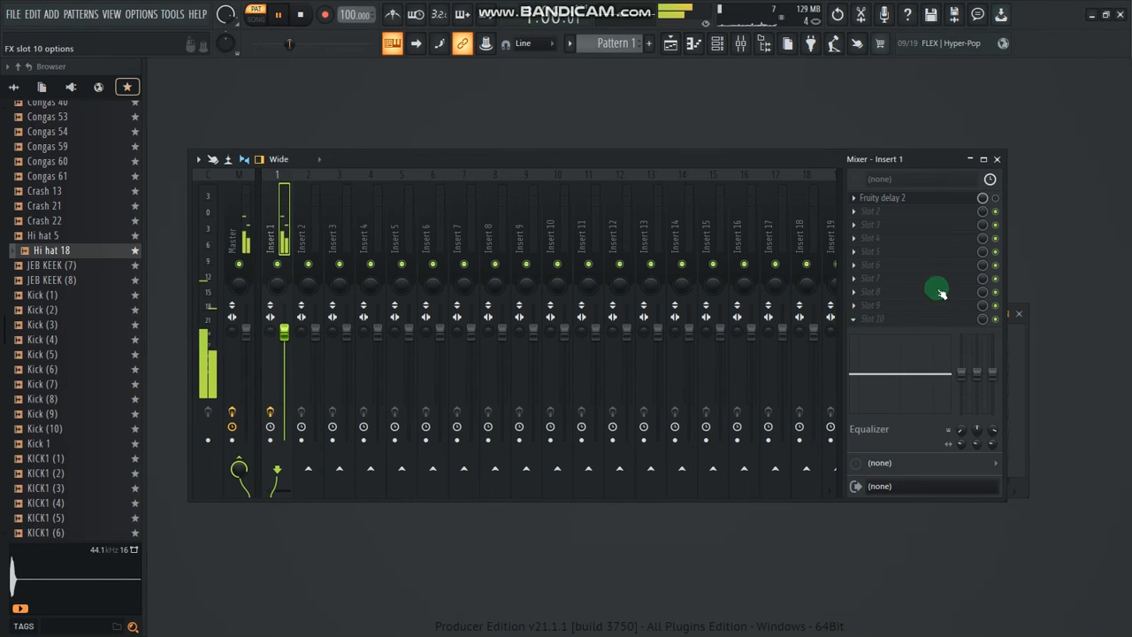
pyautogui.click(925, 202)
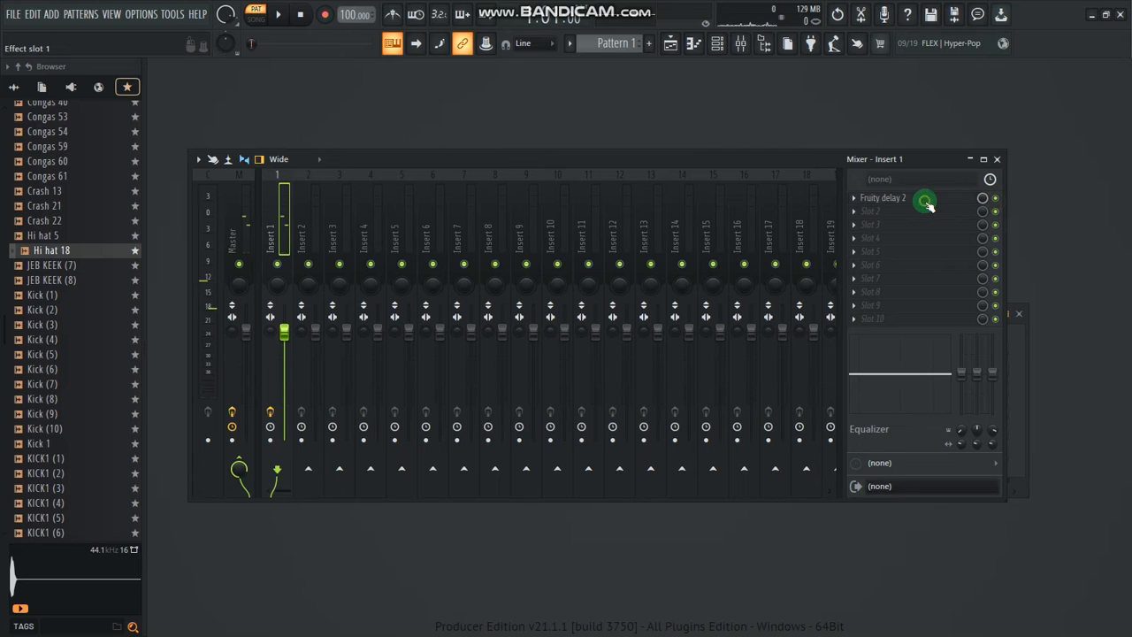
pyautogui.press('space')
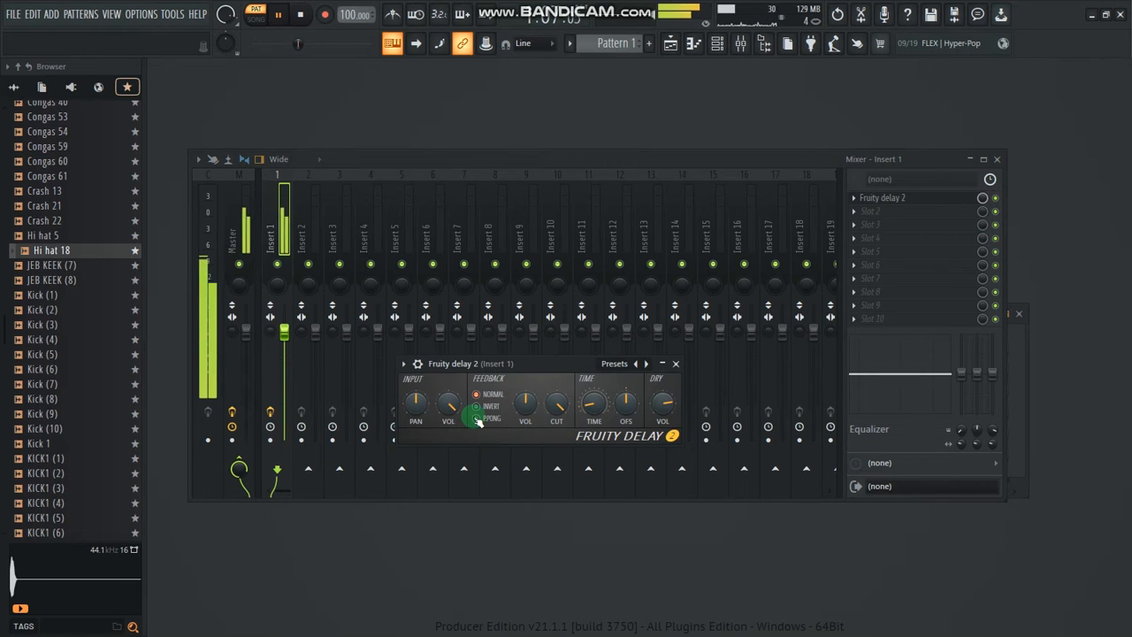
# Step: Set Fruity Delay 2's feedback level to 22% and its input volume to 48%, checking the sound in playback
pyautogui.click(529, 407)
pyautogui.moveTo(525, 403); pyautogui.dragTo(525, 414)
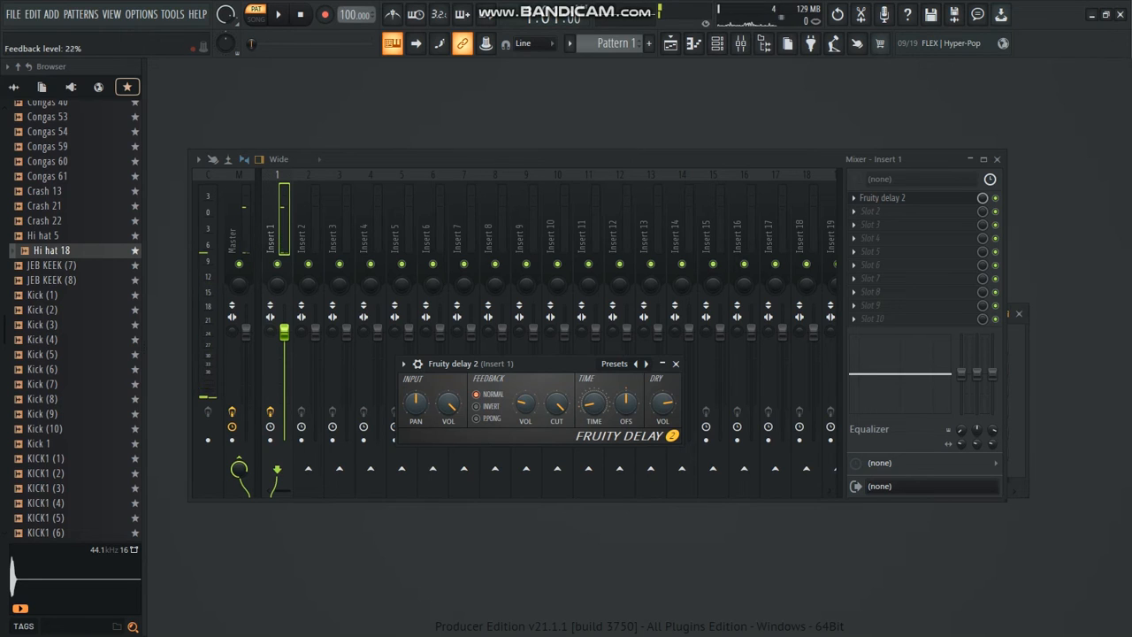
pyautogui.press('space')
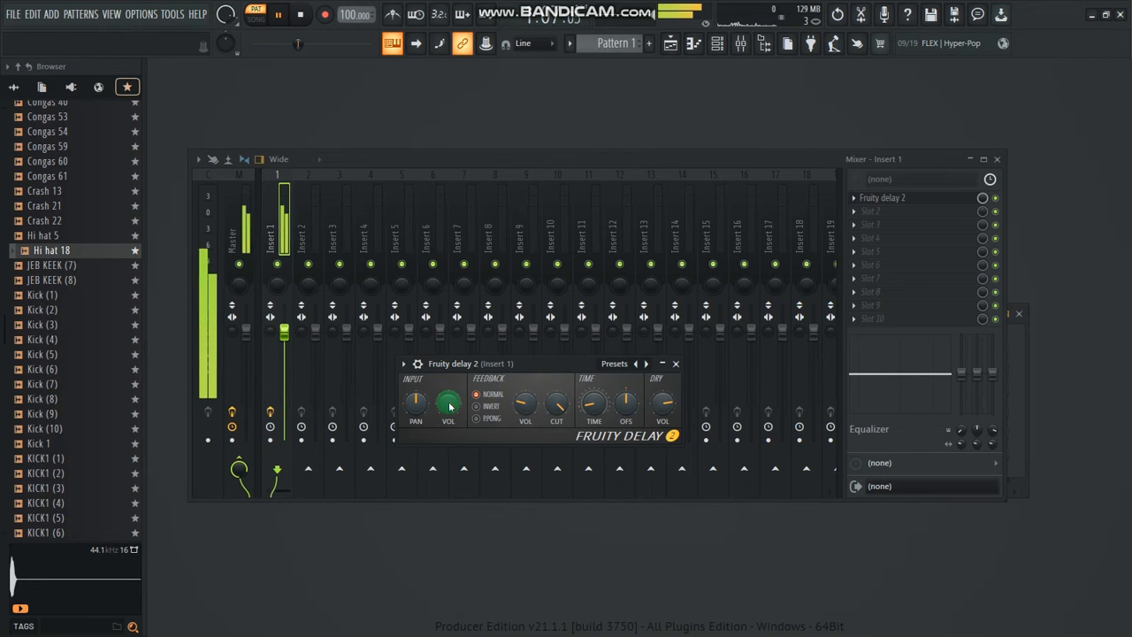
pyautogui.moveTo(449, 406); pyautogui.dragTo(449, 418)
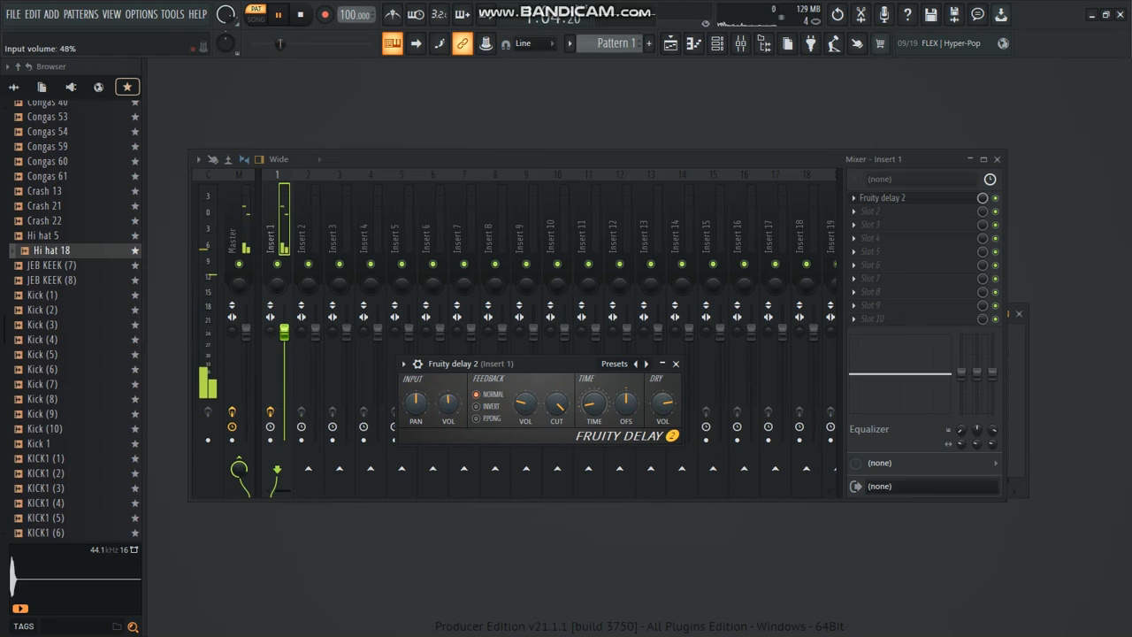
pyautogui.press('space')
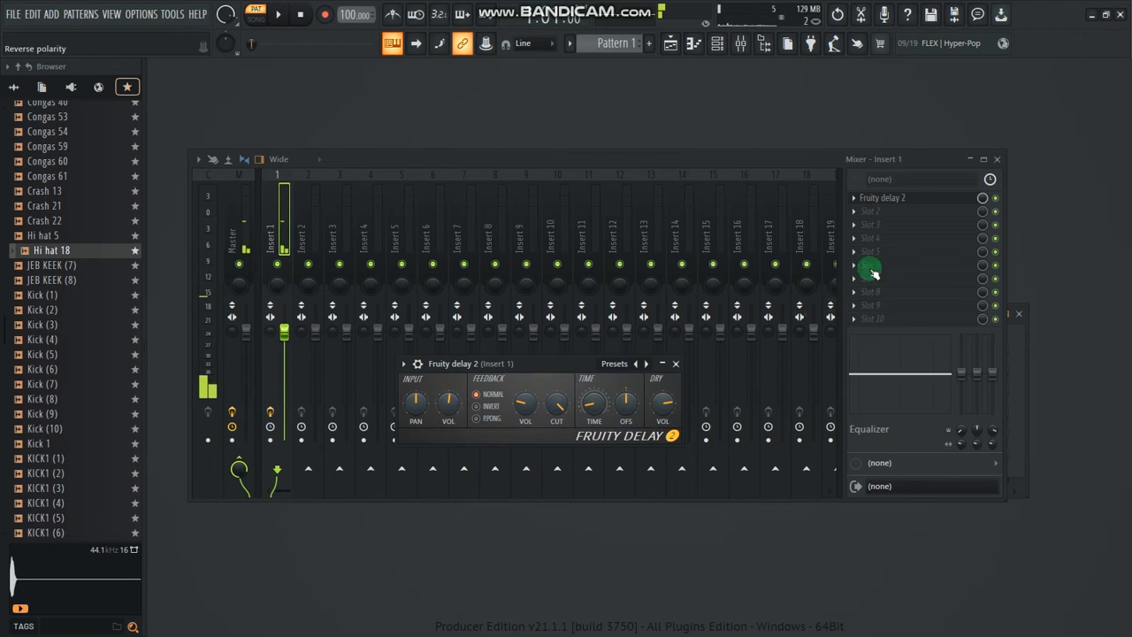
# Step: Close the mixer and delay windows and set the Hi hat 18 channel's volume to 42%
pyautogui.press('F9')
pyautogui.click(676, 364)
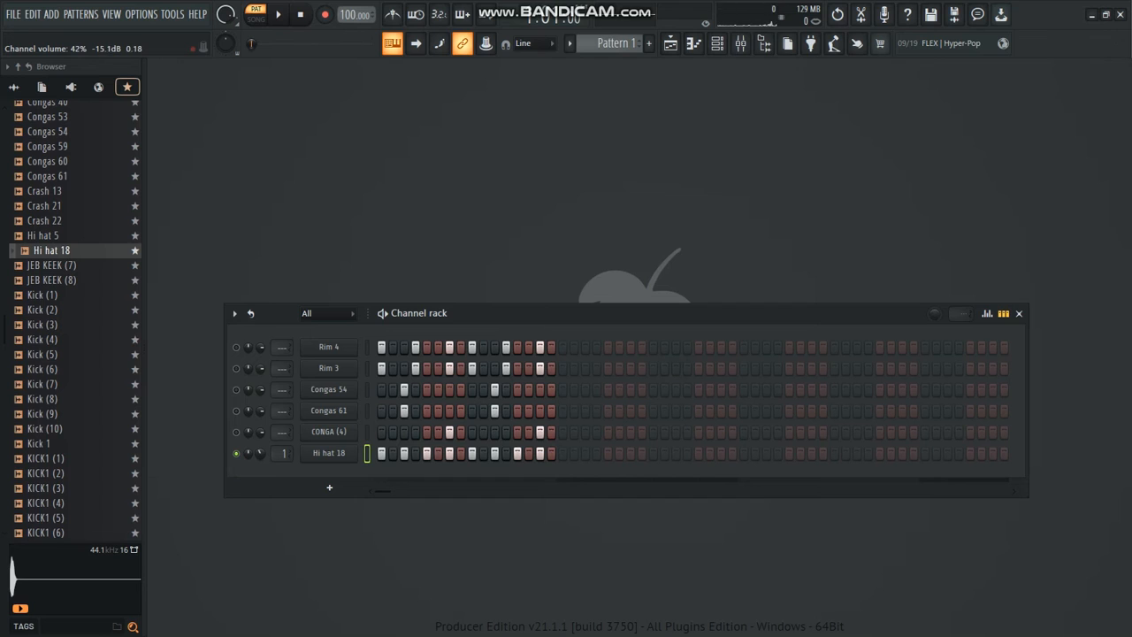
pyautogui.click(406, 408)
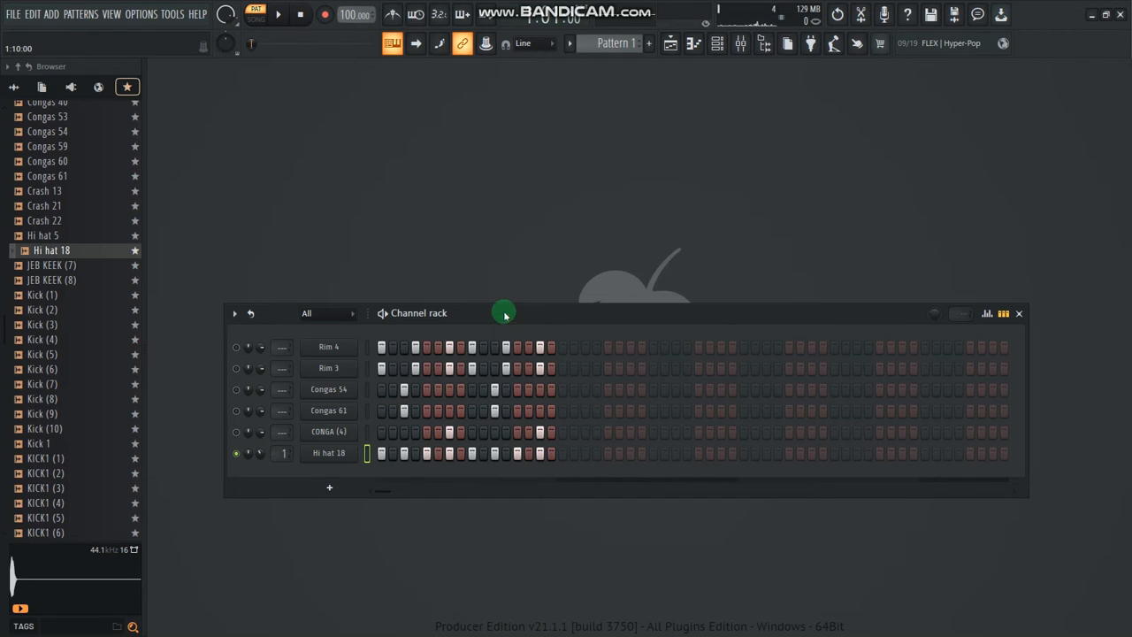
# Step: Play the pattern and unmute the rim and conga channels
pyautogui.moveTo(505, 316); pyautogui.dragTo(494, 295)
pyautogui.press('space')
pyautogui.click(225, 326)
pyautogui.click(227, 391)
pyautogui.click(227, 411)
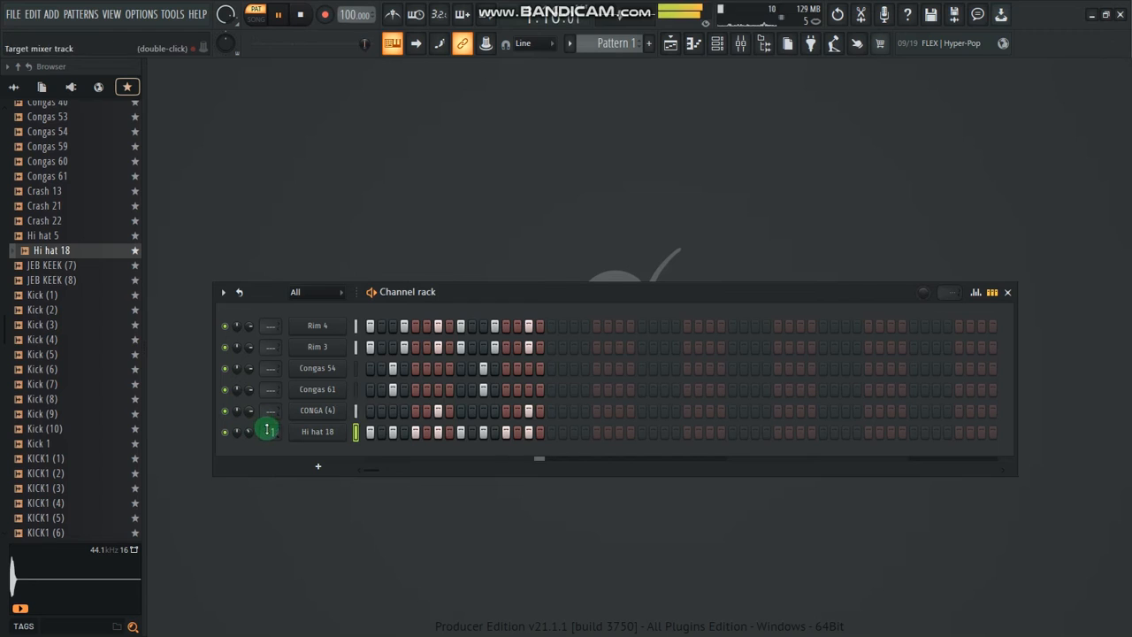
# Step: Fine-tune the Hi hat 18 channel's volume while the full pattern plays, and stop playback
pyautogui.moveTo(264, 428)
pyautogui.mouseDown()
pyautogui.moveTo(312, 437)
pyautogui.moveTo(251, 433)
pyautogui.mouseUp()
pyautogui.click(250, 431)
pyautogui.click(274, 436)
pyautogui.moveTo(275, 431)
pyautogui.mouseDown()
pyautogui.moveTo(334, 426)
pyautogui.moveTo(320, 426)
pyautogui.mouseUp()
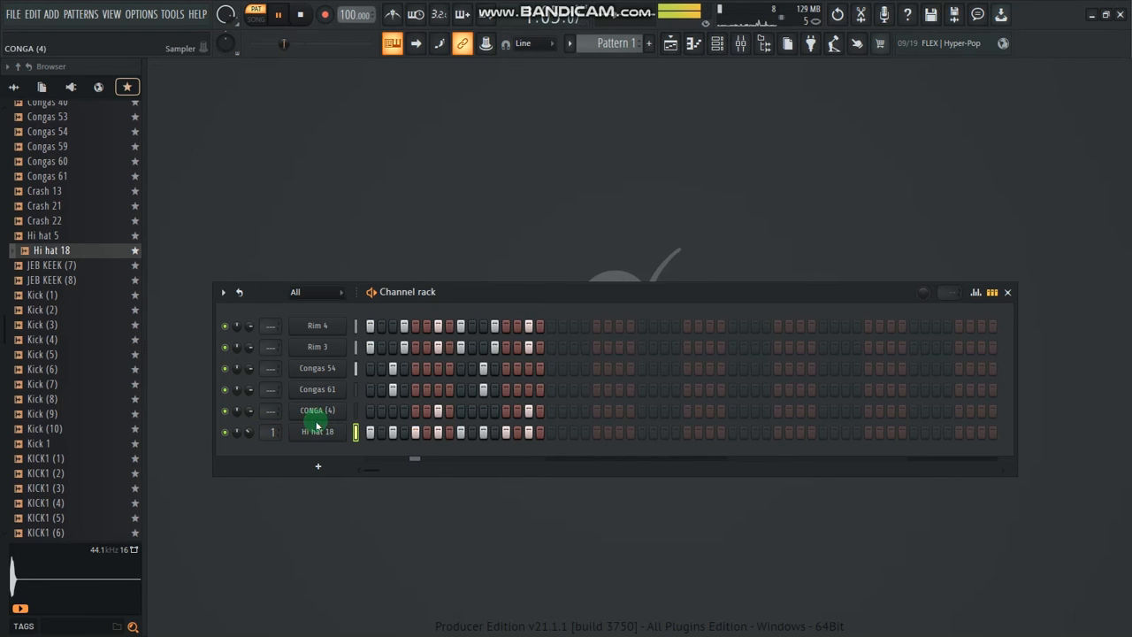
pyautogui.press('space')
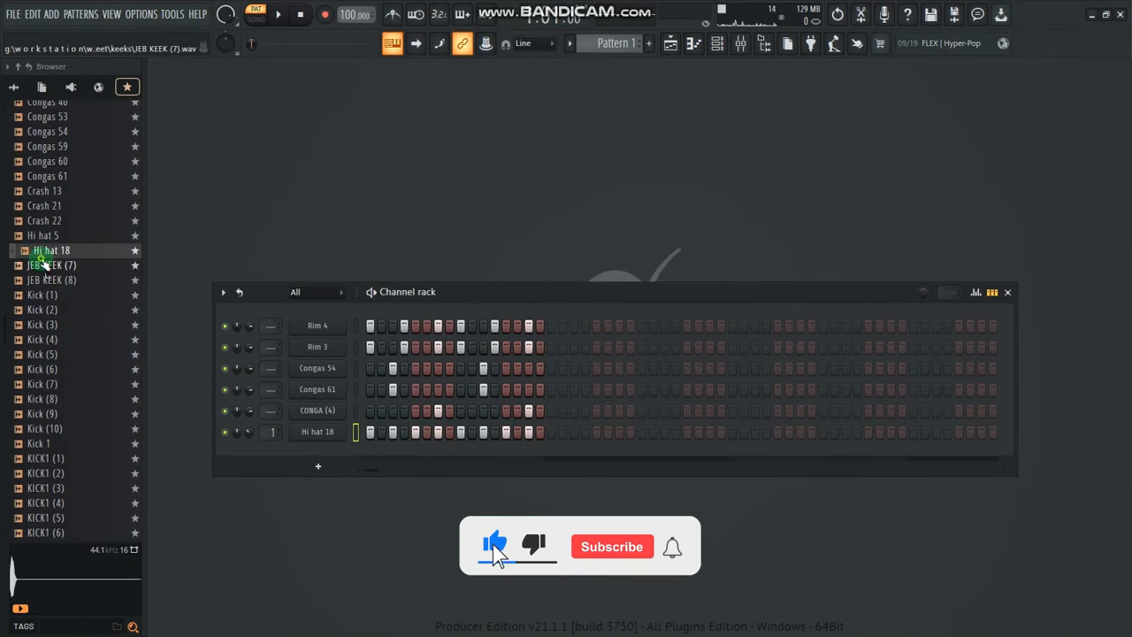
# Step: Audition the JEB KEEK and Kick samples and add Kick (3) as a channel above Rim 4
pyautogui.click(51, 265)
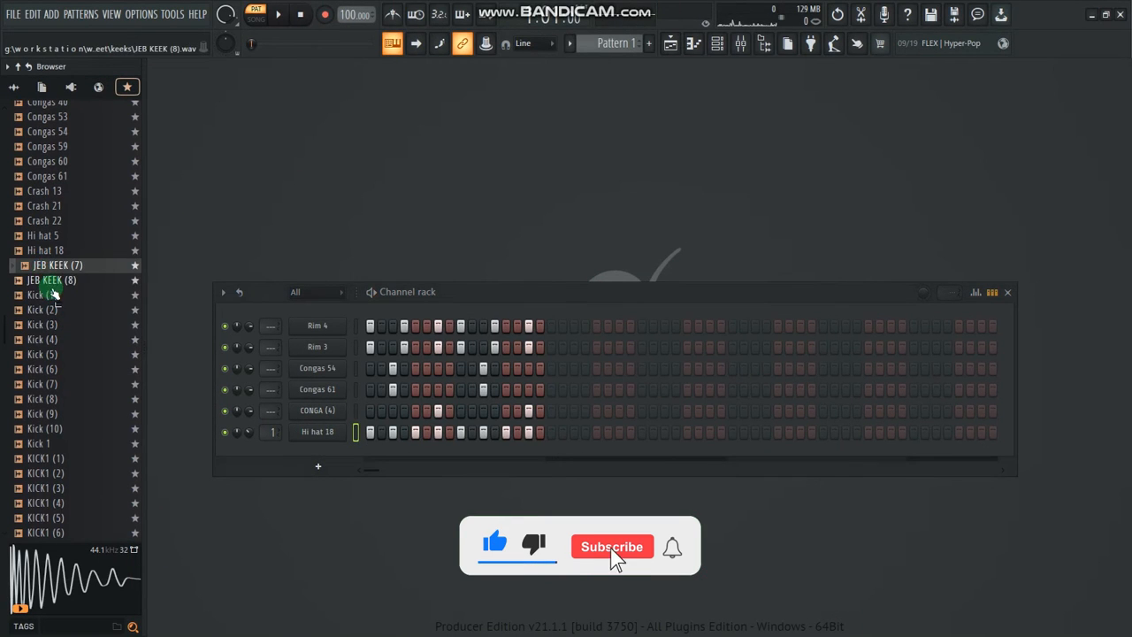
pyautogui.click(46, 294)
pyautogui.click(45, 310)
pyautogui.click(50, 334)
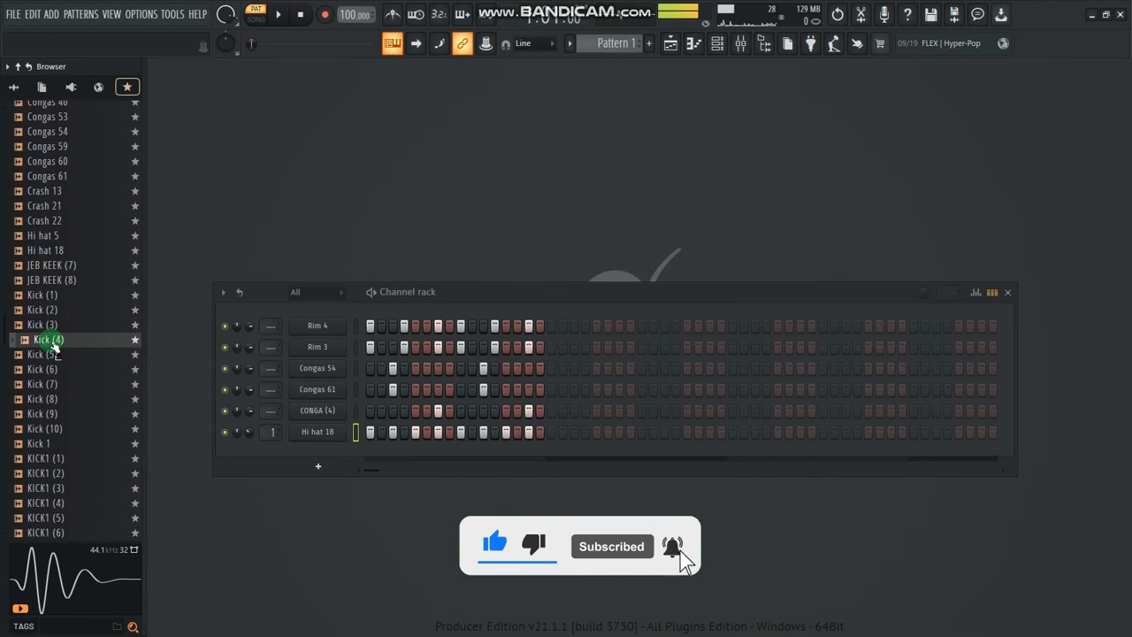
pyautogui.moveTo(50, 327); pyautogui.dragTo(350, 335)
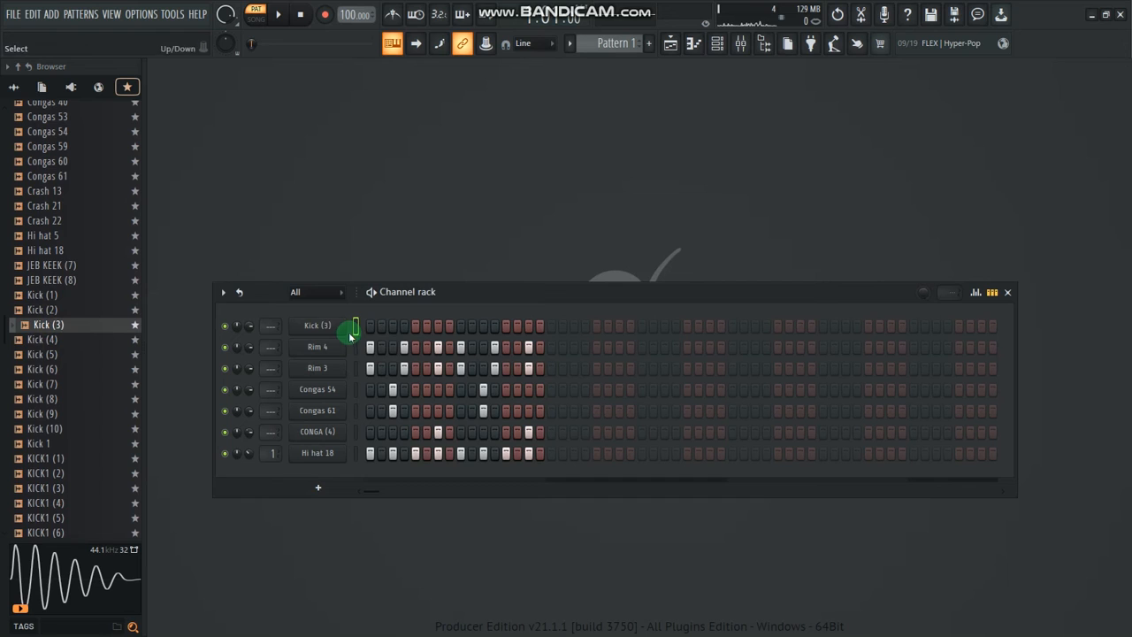
# Step: Fill every 4 steps of the Kick (3) channel and play the pattern
pyautogui.rightClick(323, 333)
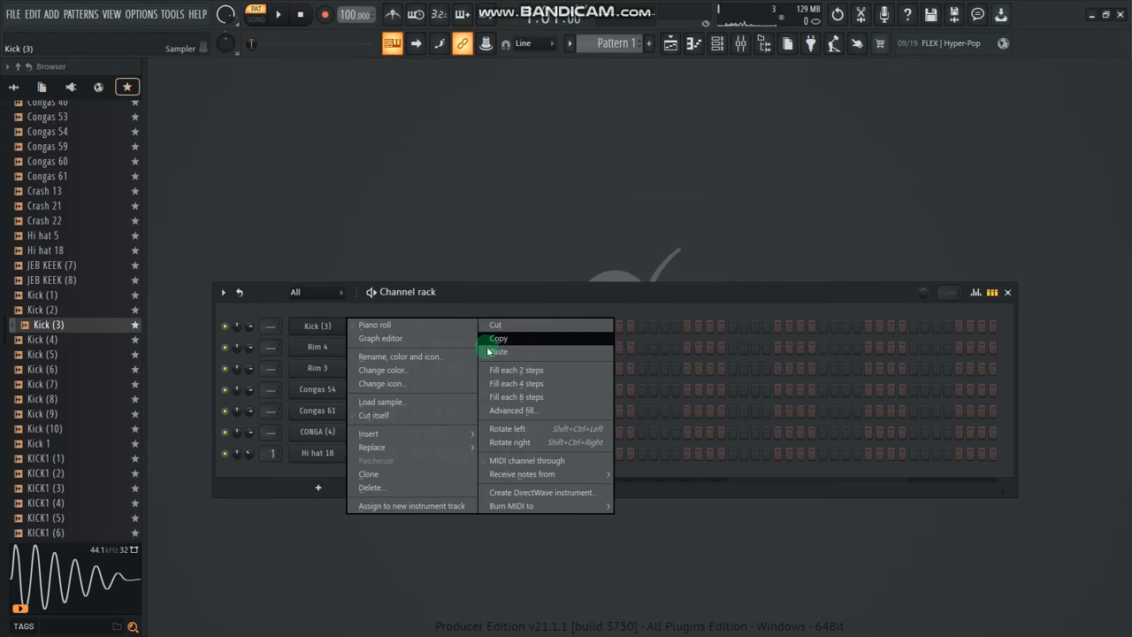
pyautogui.click(528, 386)
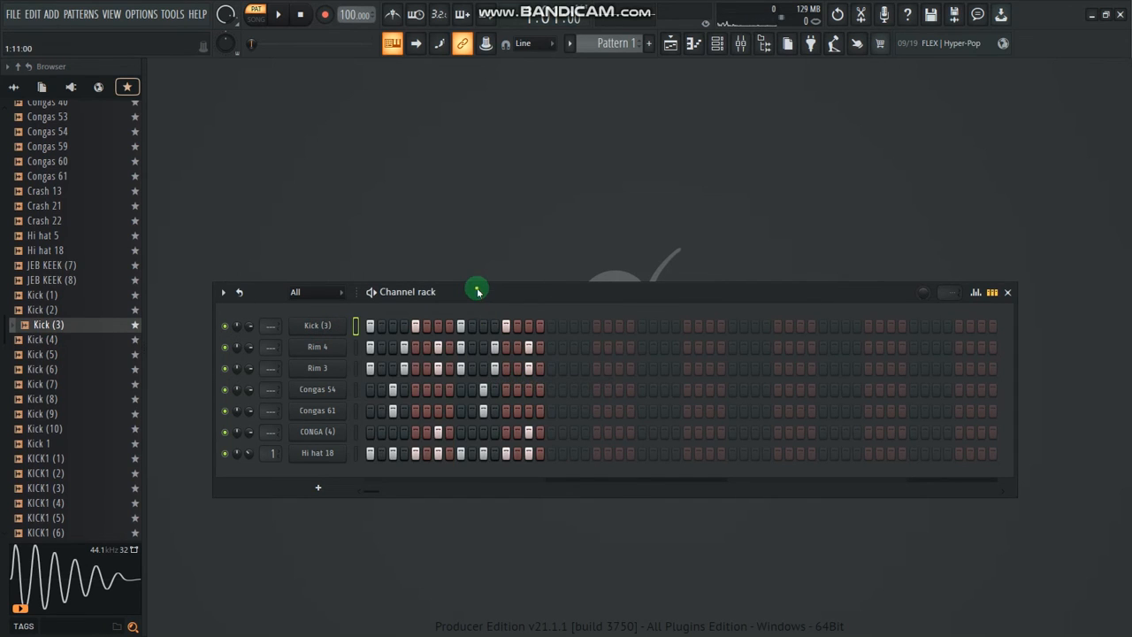
pyautogui.moveTo(478, 292); pyautogui.dragTo(480, 299)
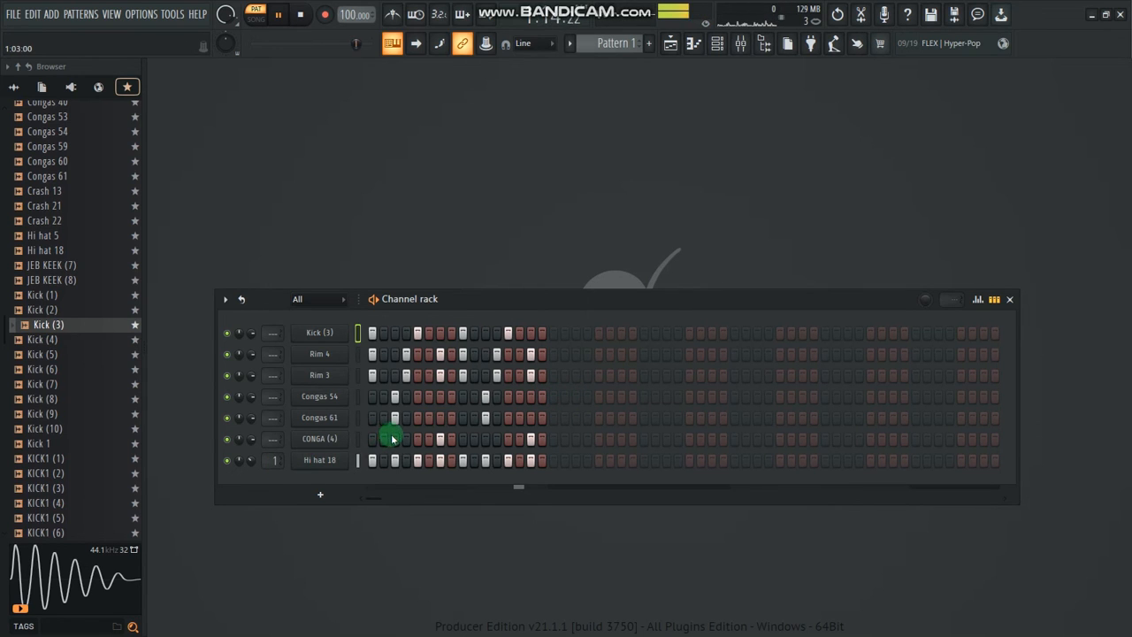
pyautogui.press('space')
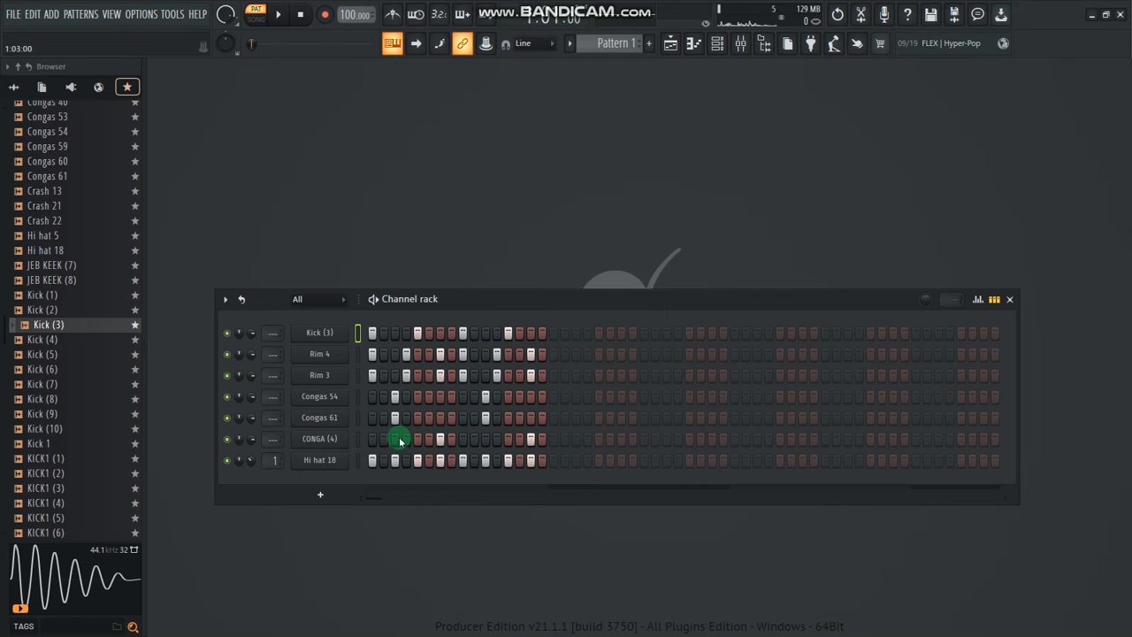
# Step: Add a 2-step C5 note at 1:03 in the Kick (3) piano roll and choose 1/2 beat snapping
pyautogui.rightClick(322, 337)
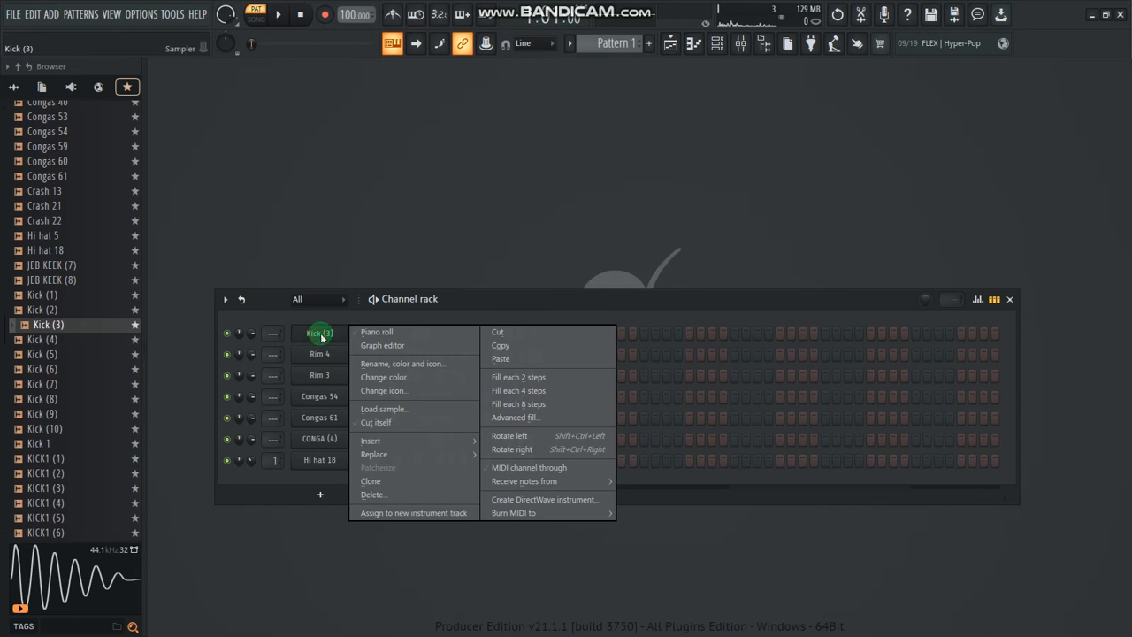
pyautogui.click(420, 336)
pyautogui.moveTo(362, 253); pyautogui.dragTo(284, 257)
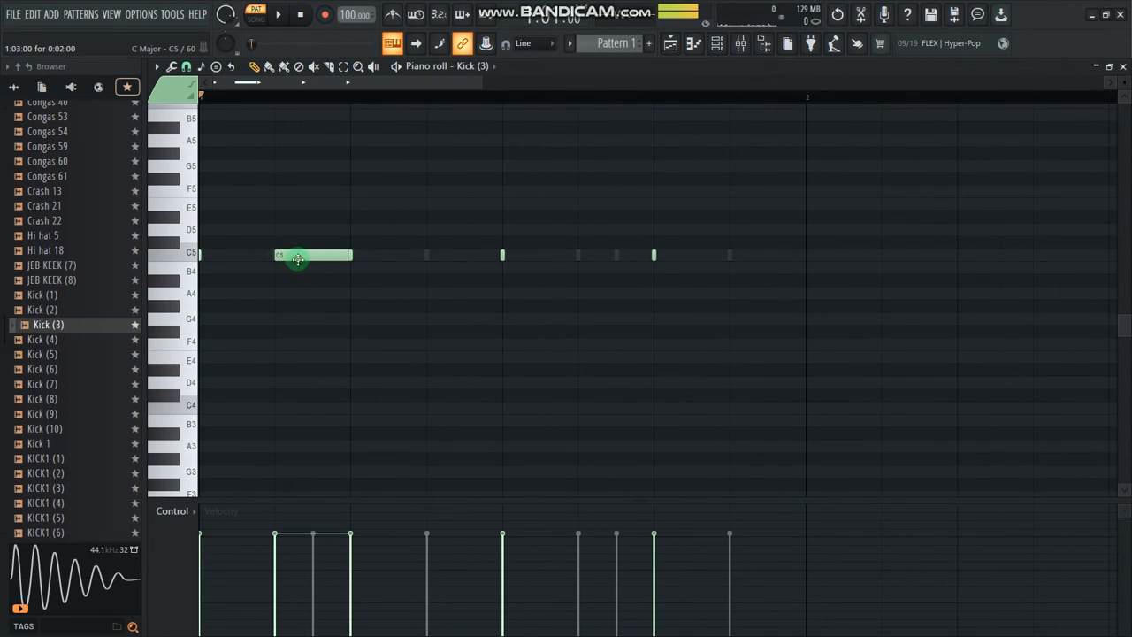
pyautogui.click(186, 67)
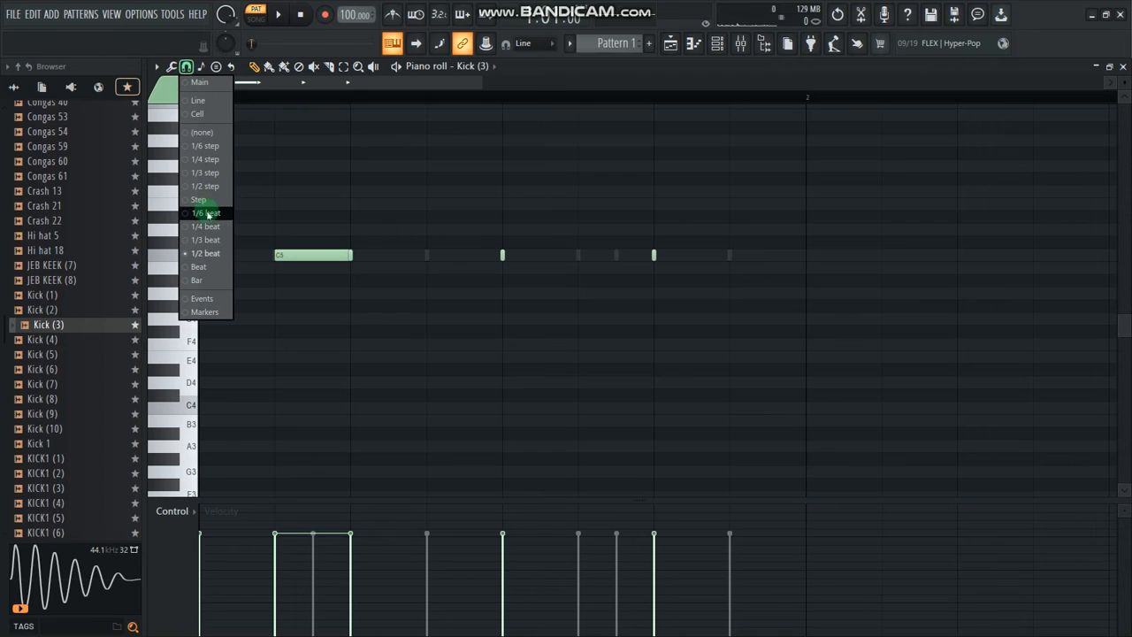
pyautogui.click(212, 256)
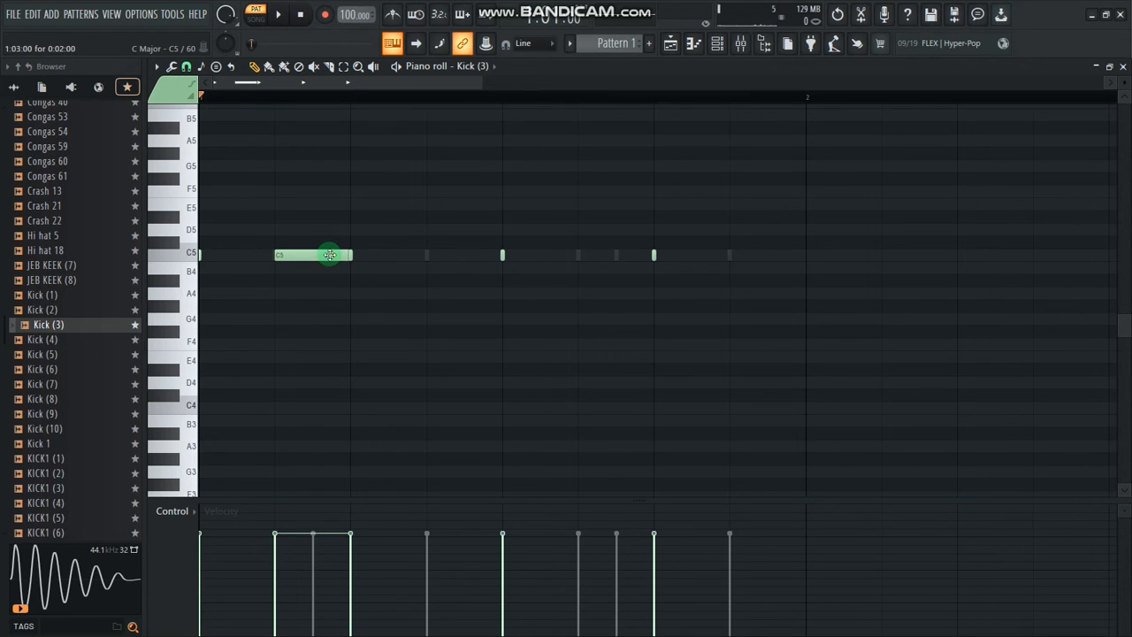
# Step: Play the pattern and place another 2-step C5 kick note, moving it from 1:09 to 1:13
pyautogui.press('space')
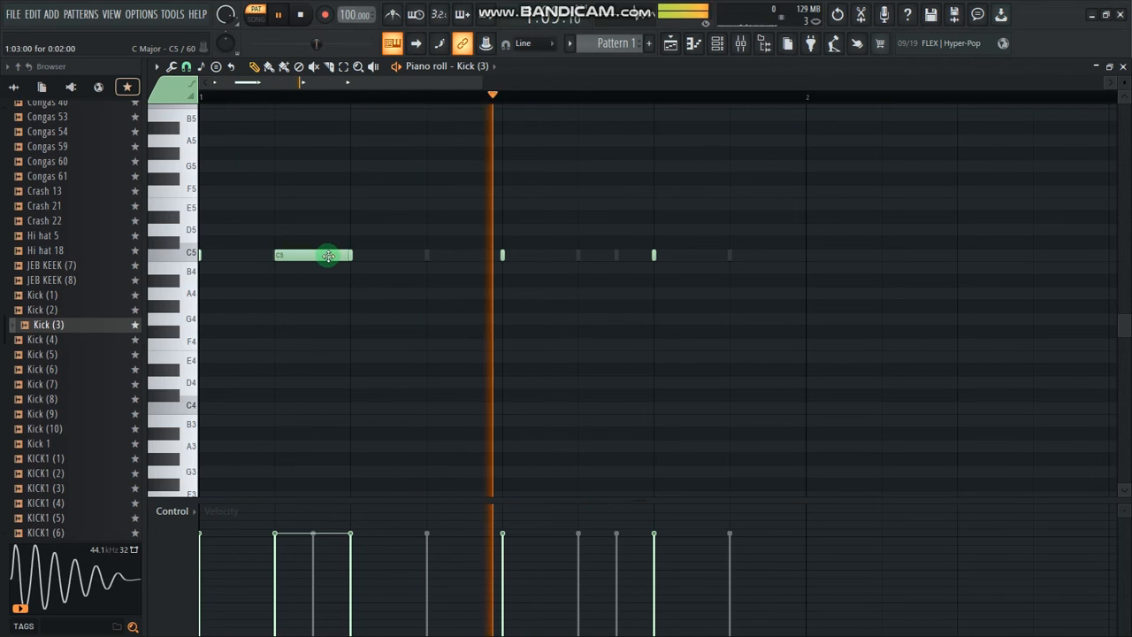
pyautogui.click(508, 257)
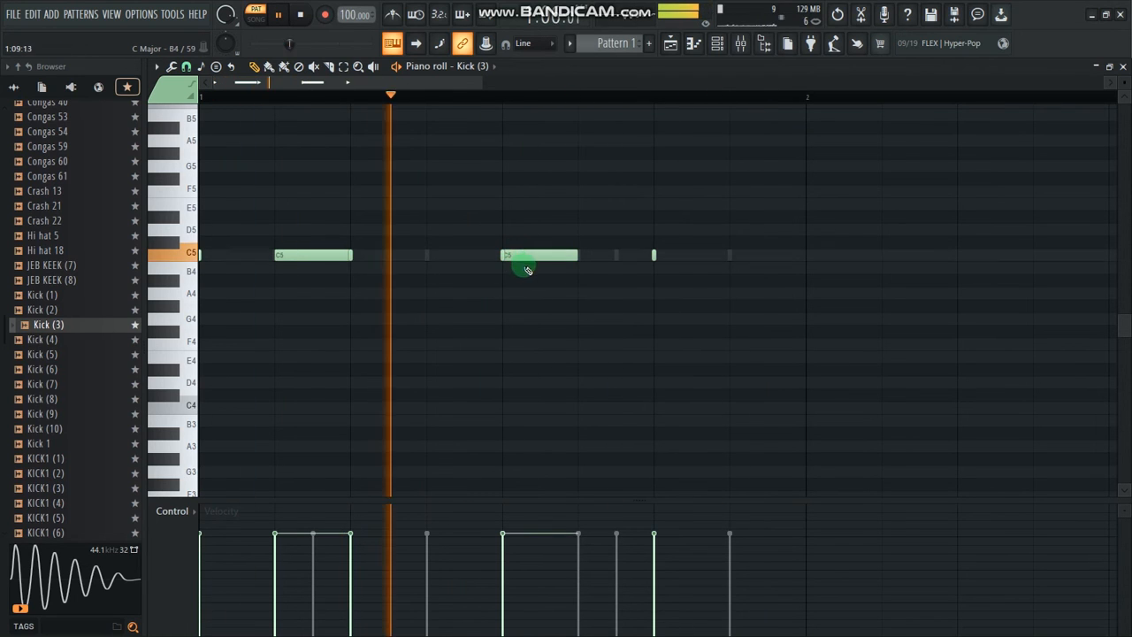
pyautogui.moveTo(531, 253); pyautogui.dragTo(703, 255)
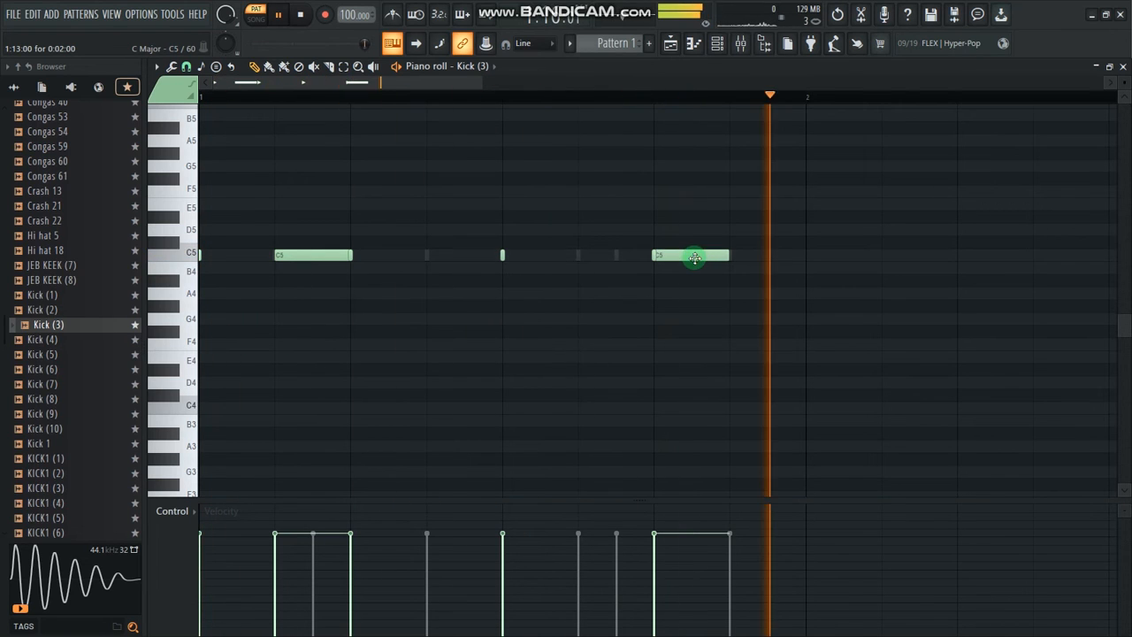
# Step: Move the last kick note to 1:15, audition the pattern, and place 2-step C5 notes at 1:05 and 1:15
pyautogui.moveTo(728, 258); pyautogui.dragTo(803, 257)
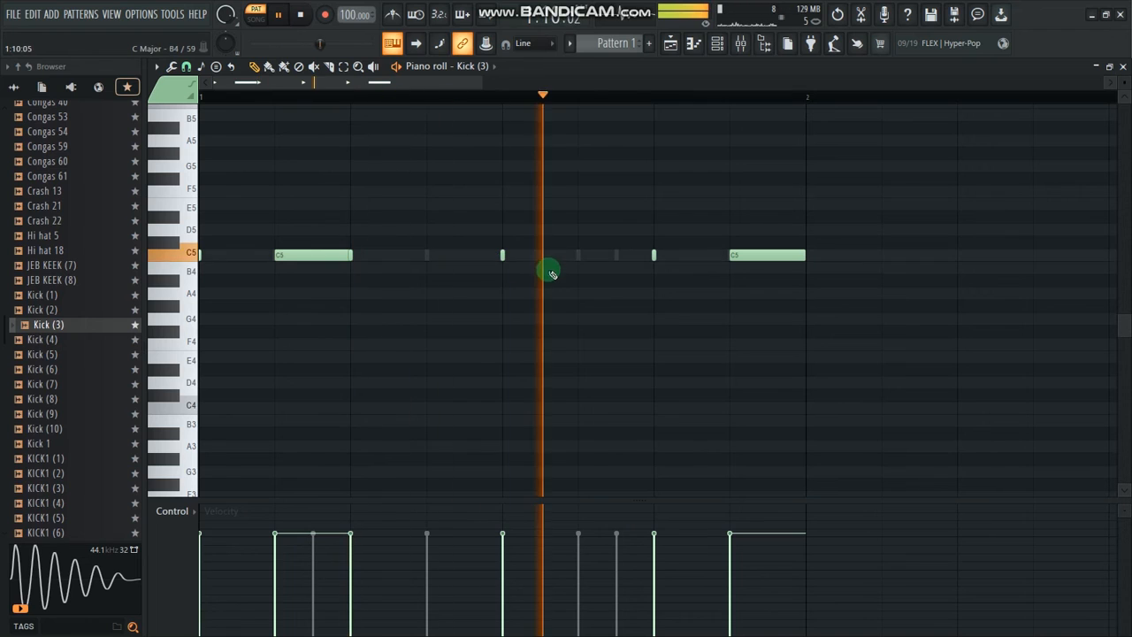
pyautogui.press('space')
pyautogui.press('space')
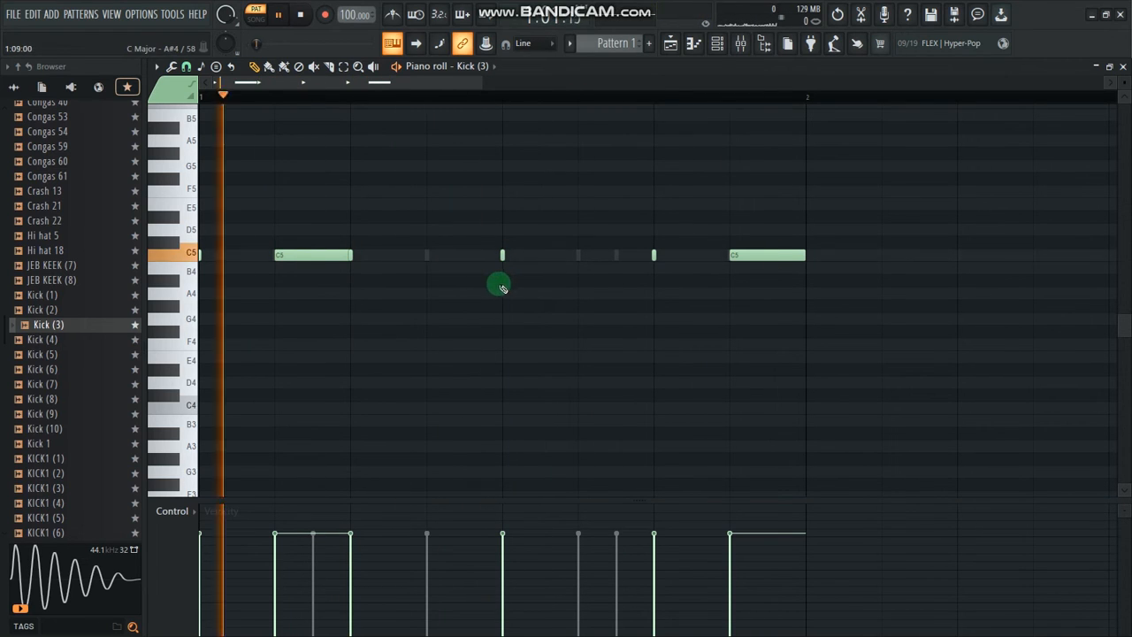
pyautogui.press('space')
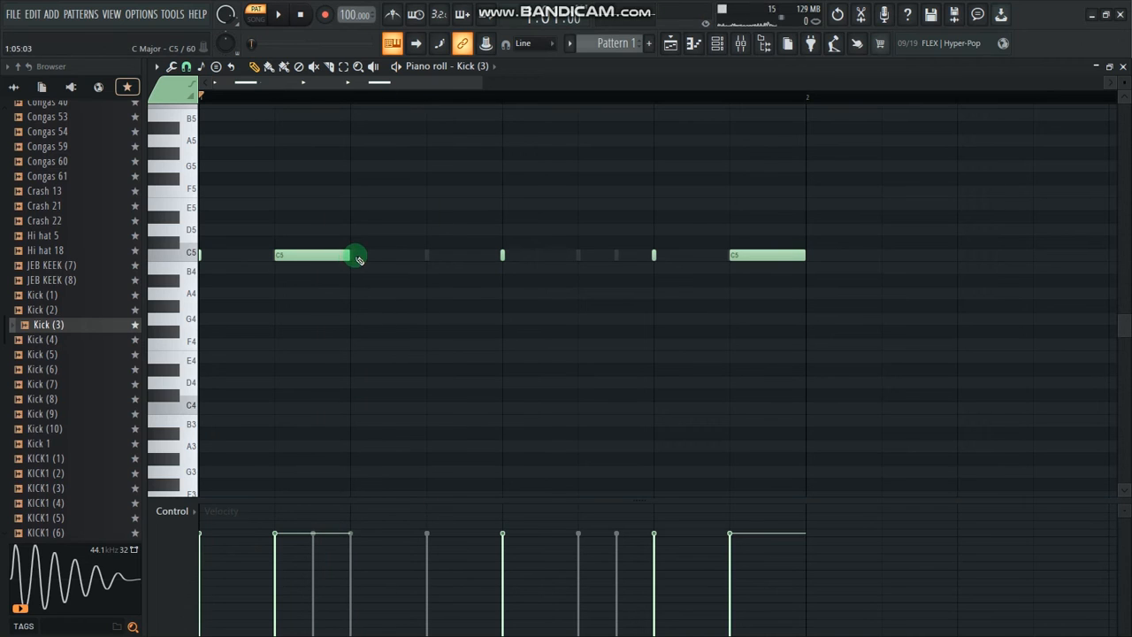
pyautogui.click(356, 254)
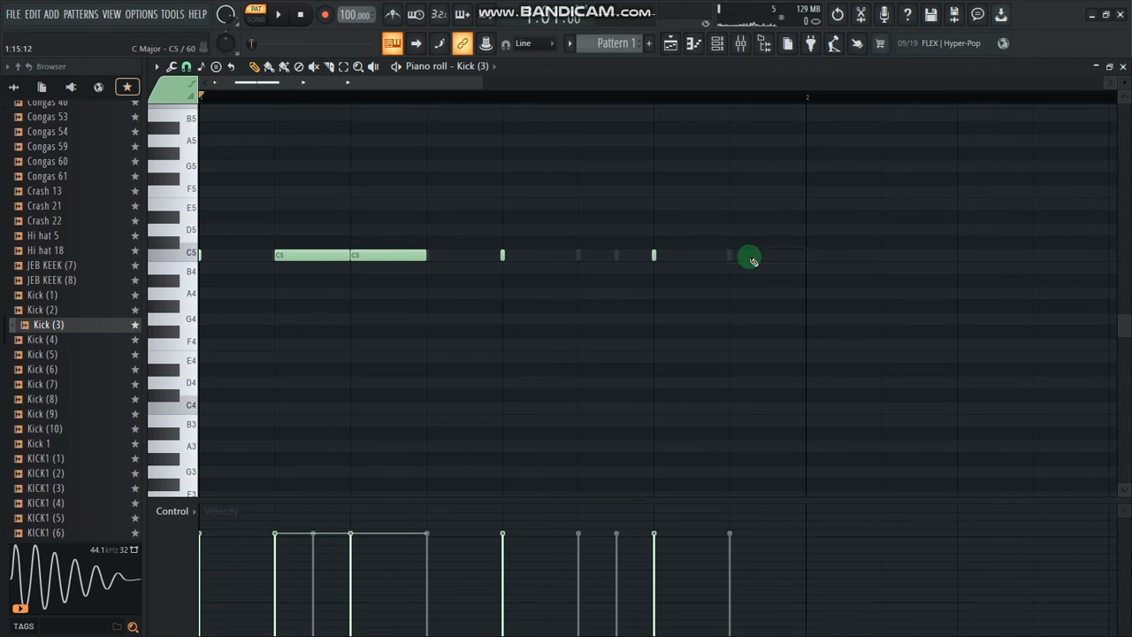
pyautogui.click(733, 255)
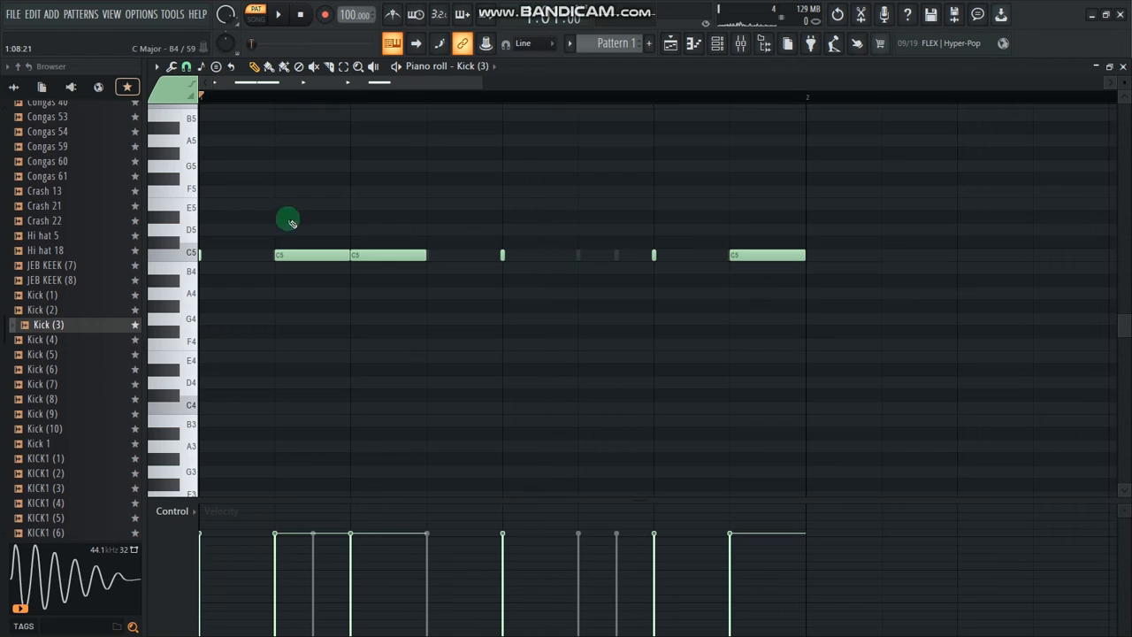
# Step: Set the piano roll snapping to 1/4 beat and resize all Kick (3) notes to one step
pyautogui.click(186, 68)
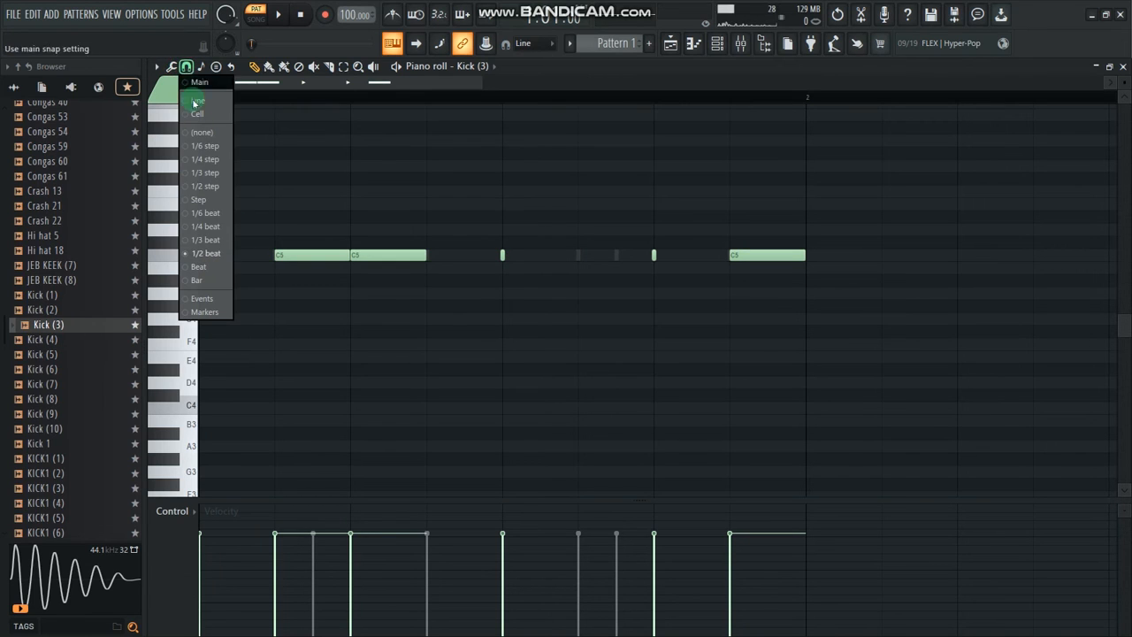
pyautogui.click(208, 227)
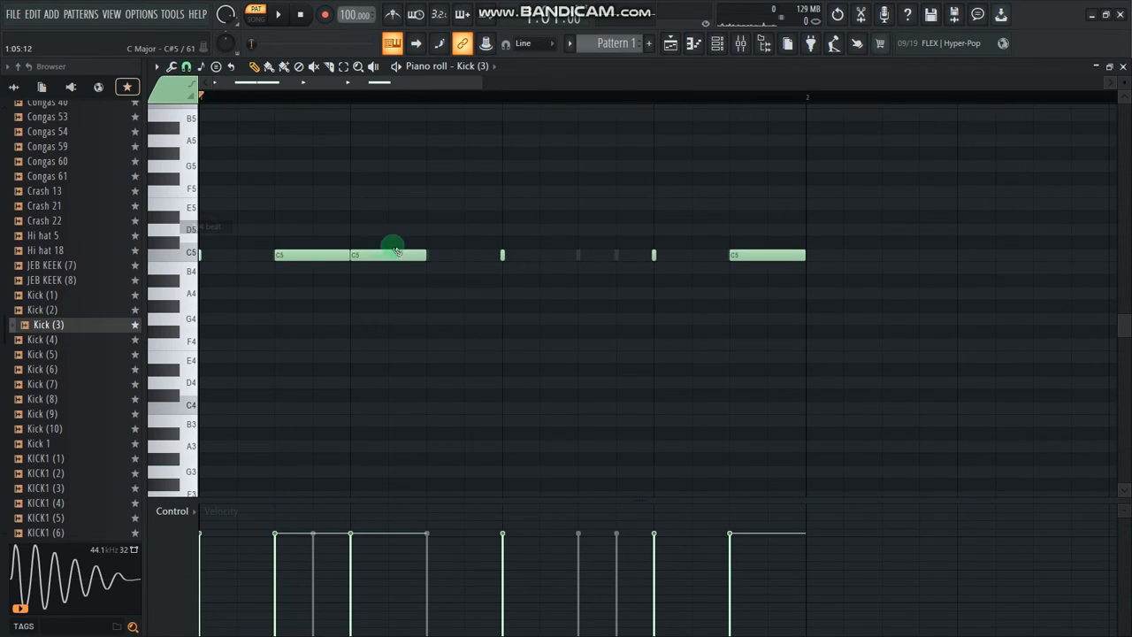
pyautogui.hotkey('ctrl', 'a')
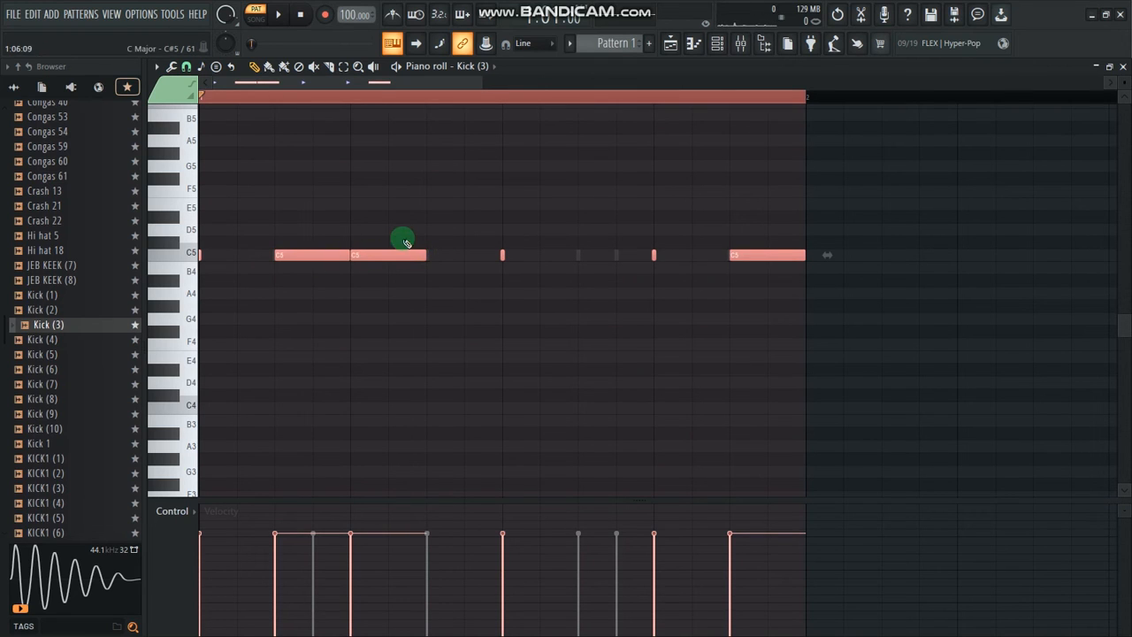
pyautogui.click(405, 241)
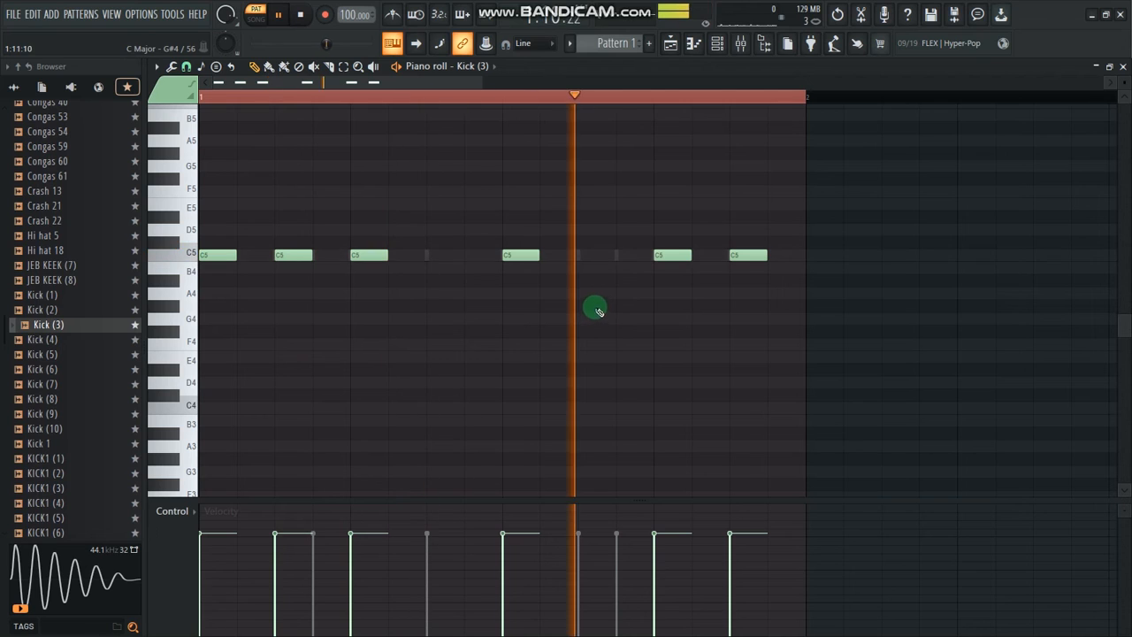
# Step: Add a one-step C5 kick note, moving it from 1:07 to 1:08, and try another at 1:11 during playback
pyautogui.click(431, 256)
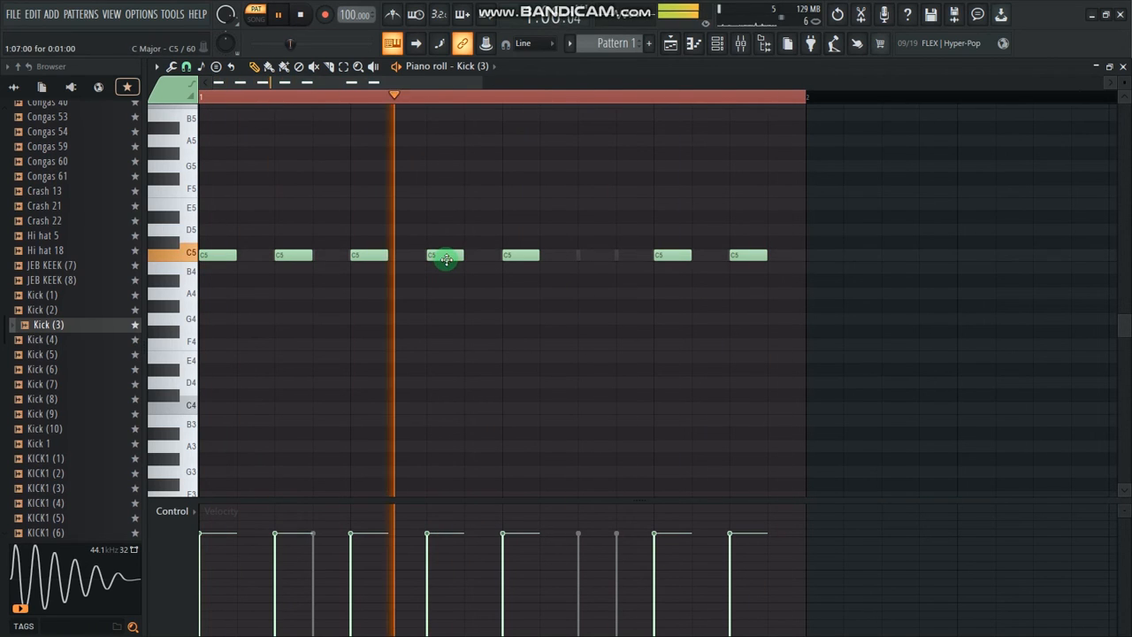
pyautogui.moveTo(447, 259); pyautogui.dragTo(469, 260)
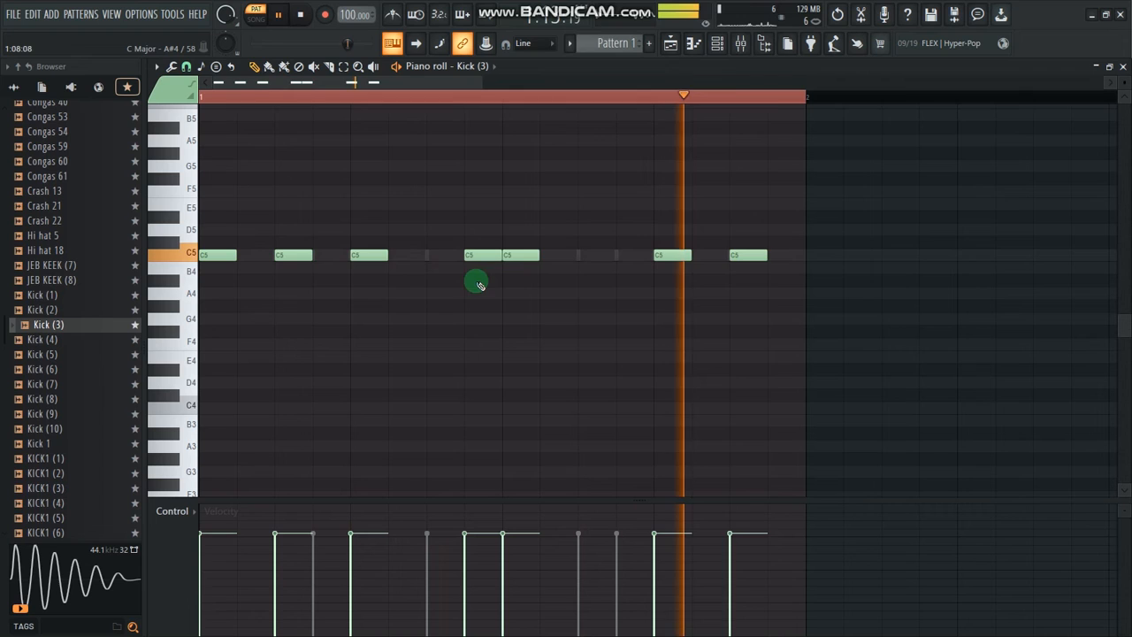
pyautogui.click(588, 260)
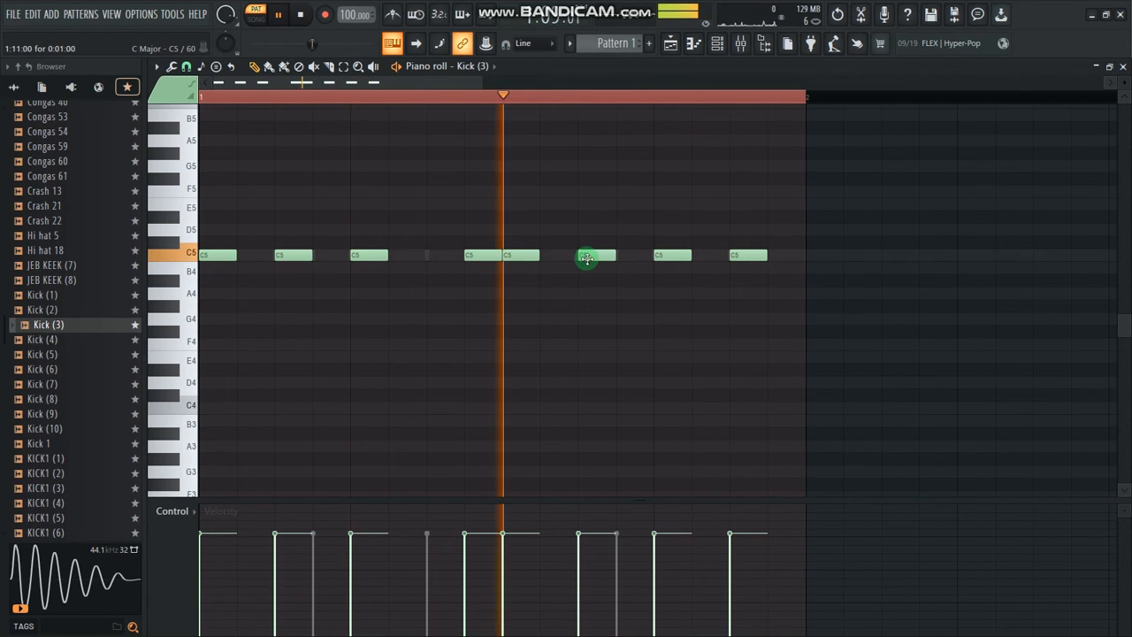
pyautogui.press('space')
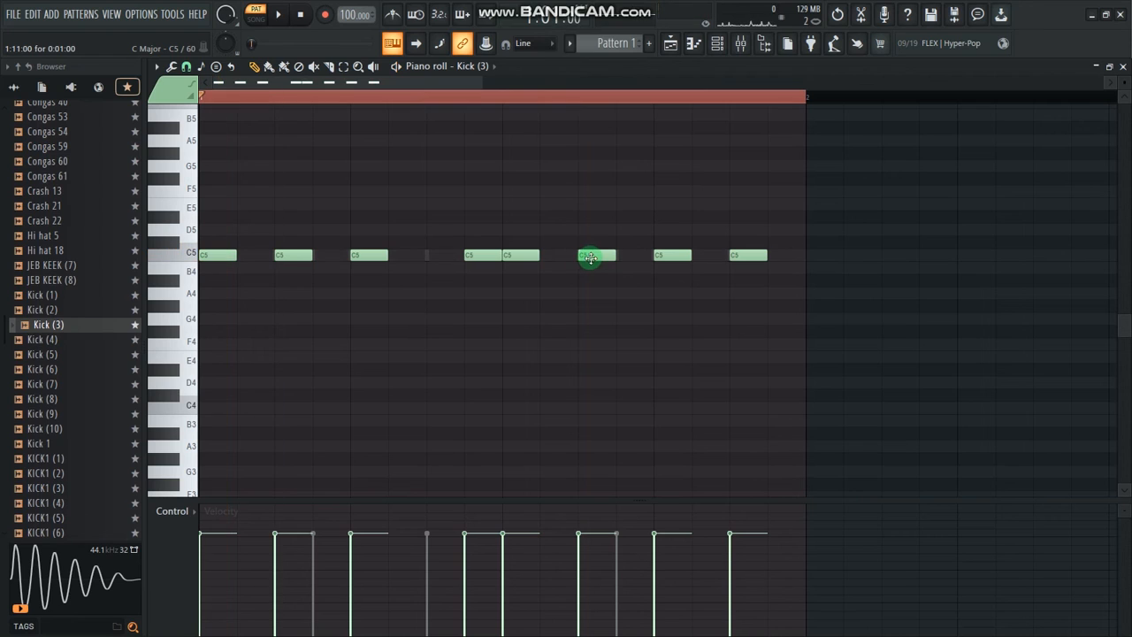
# Step: Place Pattern 1 on Track 1 of the playlist and duplicate it to fill bars 1 to 4
pyautogui.press('F7')
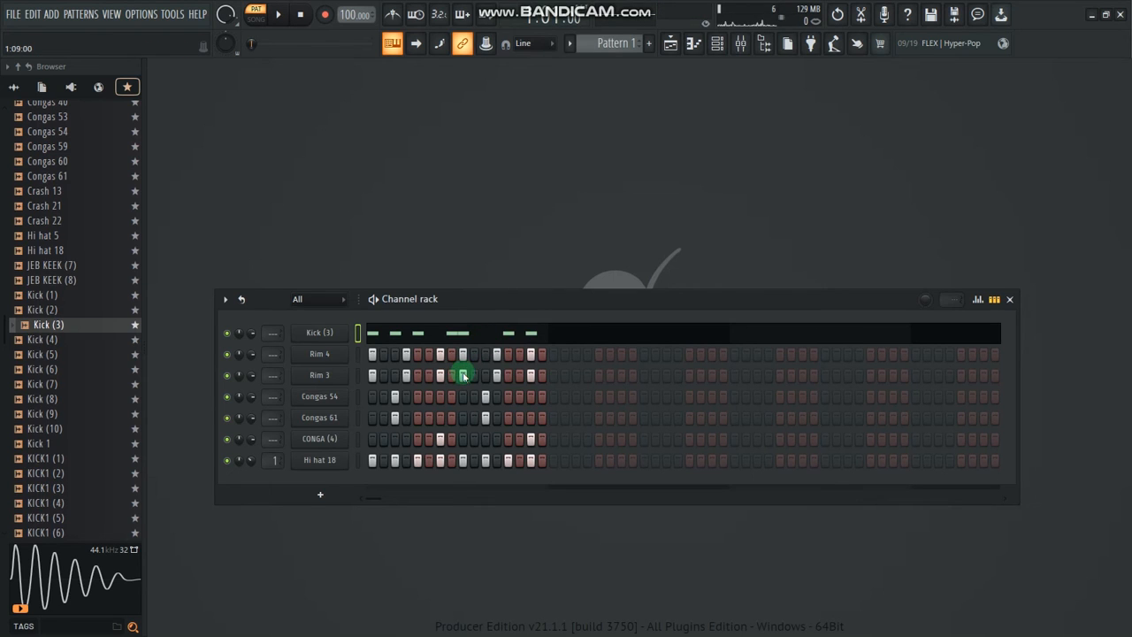
pyautogui.click(670, 45)
pyautogui.click(345, 135)
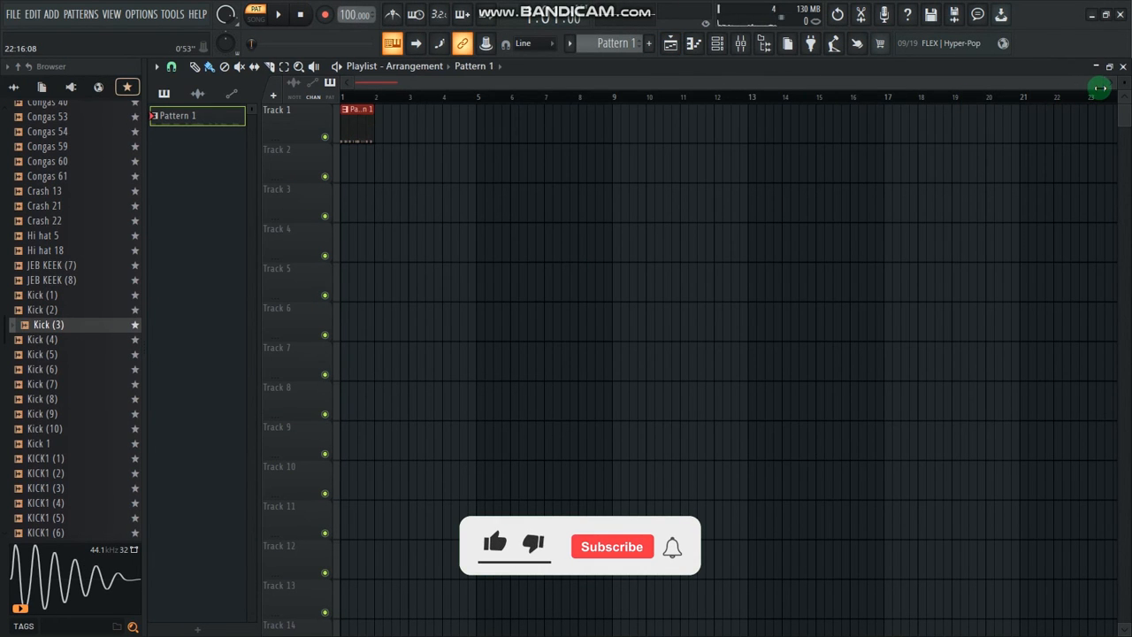
pyautogui.moveTo(1100, 88); pyautogui.dragTo(620, 85)
pyautogui.hotkey('ctrl', 'b')
pyautogui.hotkey('ctrl', 'b')
pyautogui.hotkey('ctrl', 'b')
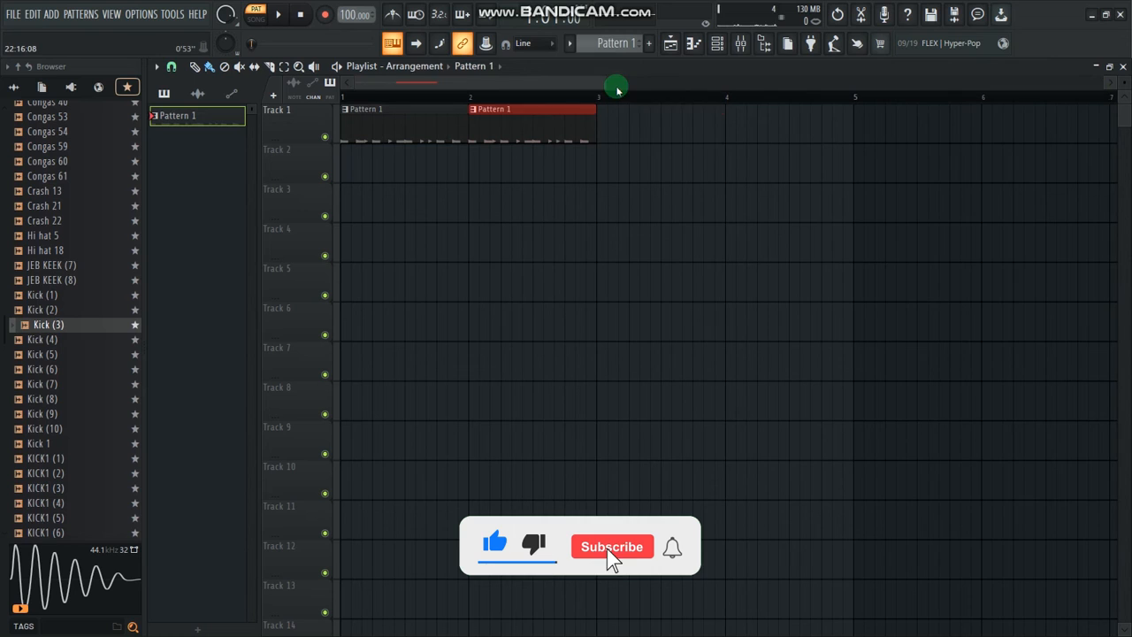
pyautogui.click(905, 220)
pyautogui.rightClick(905, 220)
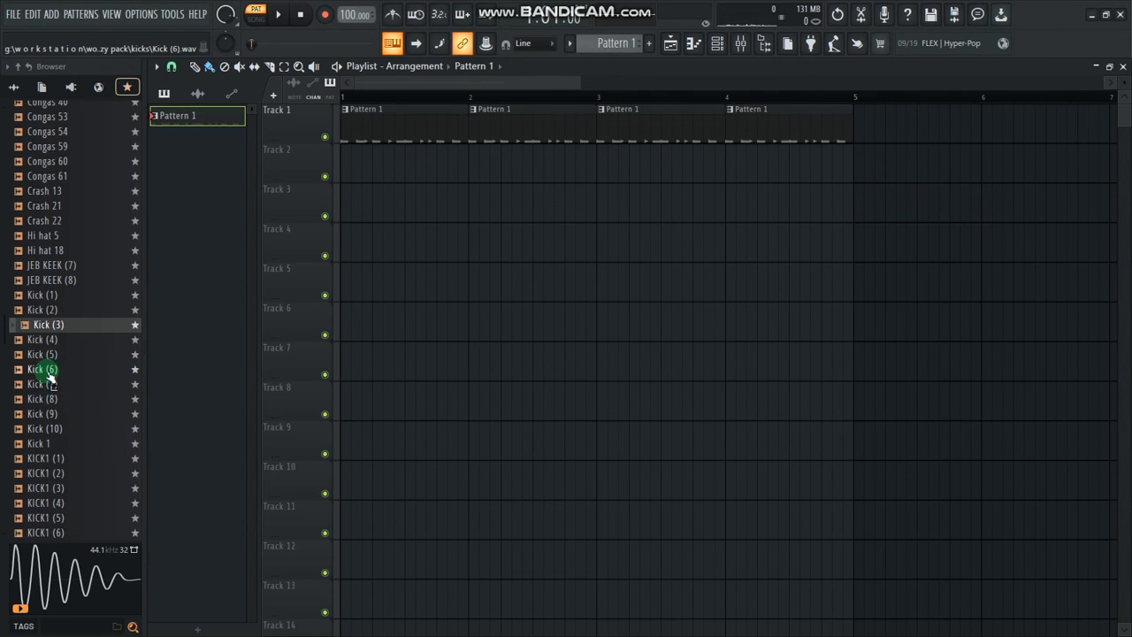
# Step: Place the SHAKER (1) loop on Track 2 at bar 1, repeat it through bar 4 and play the arrangement
pyautogui.scroll(10, 53, 362)
pyautogui.scroll(-15, 49, 372)
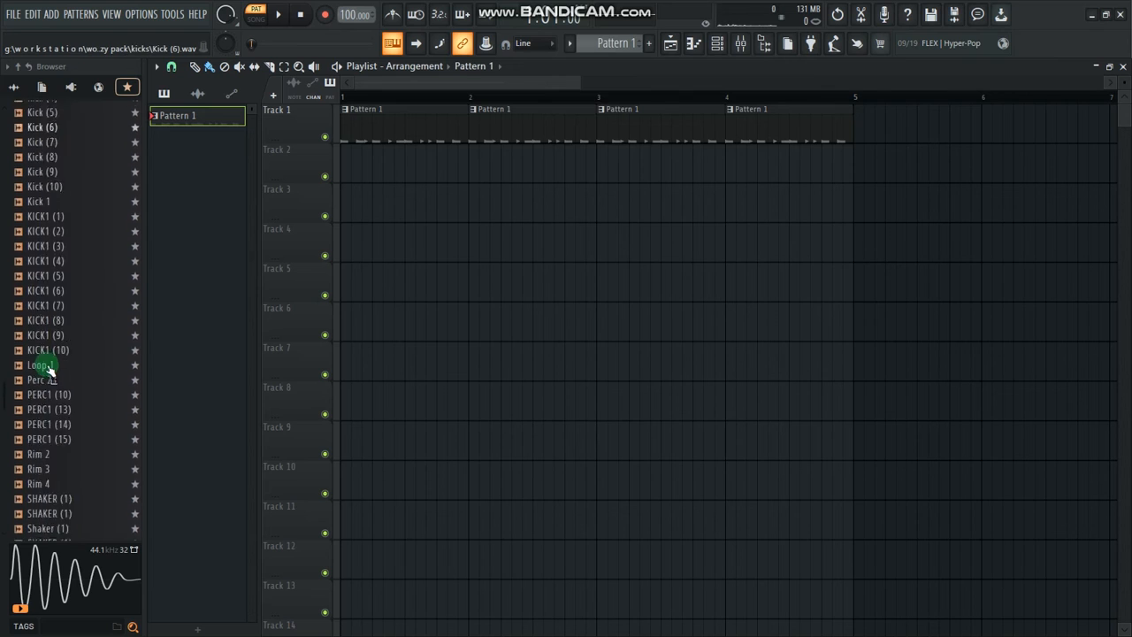
pyautogui.click(54, 355)
pyautogui.moveTo(200, 350); pyautogui.dragTo(342, 151)
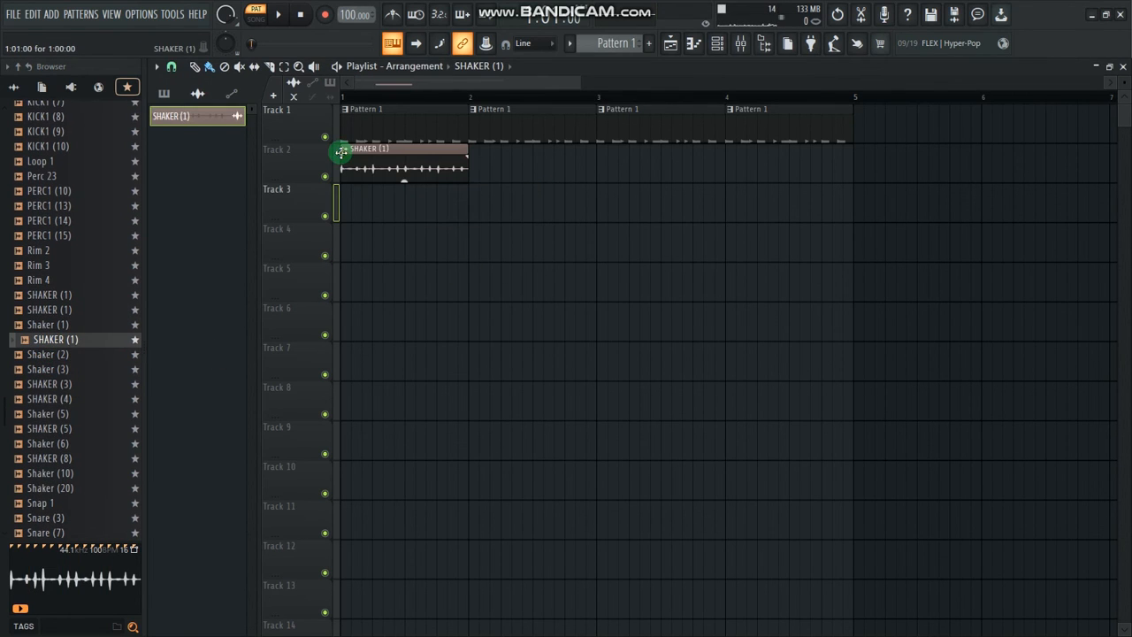
pyautogui.moveTo(581, 83); pyautogui.dragTo(430, 80)
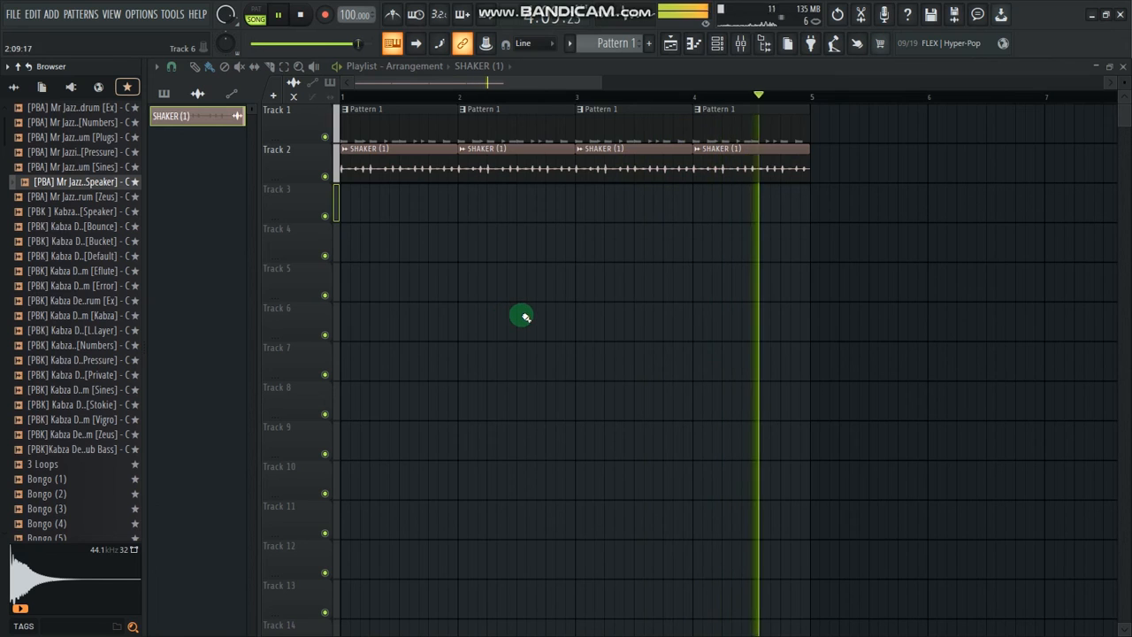
pyautogui.press('space')
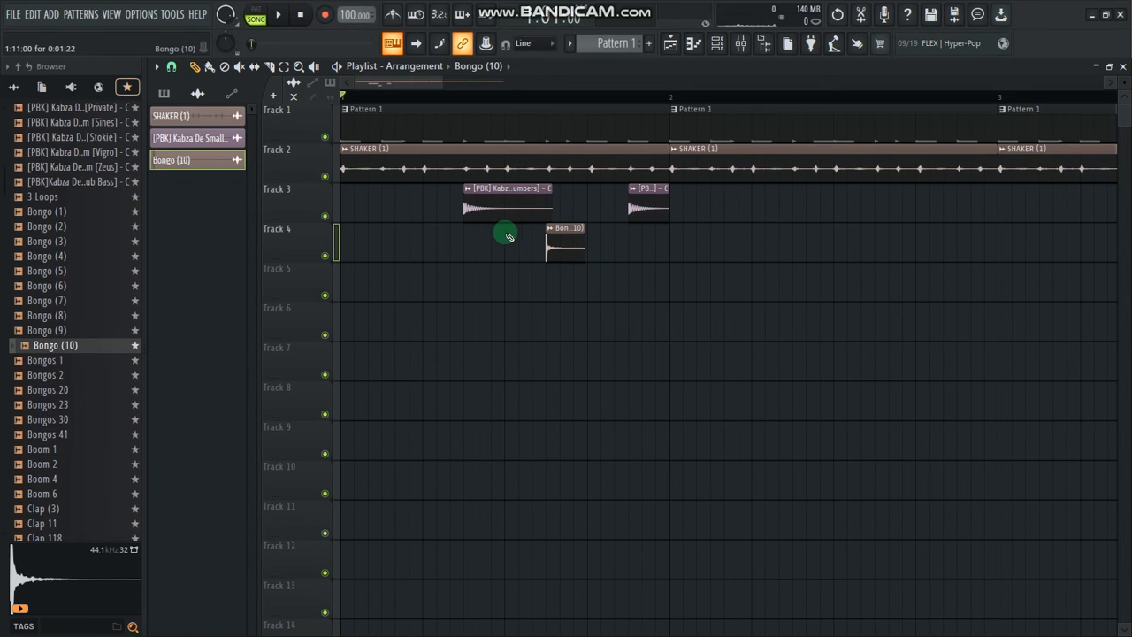
# Step: Duplicate the bar 1 Kabza and Bongo (10) clips on Tracks 3 and 4 through bar 4 with Bar snapping, and play the arrangement
pyautogui.press('space')
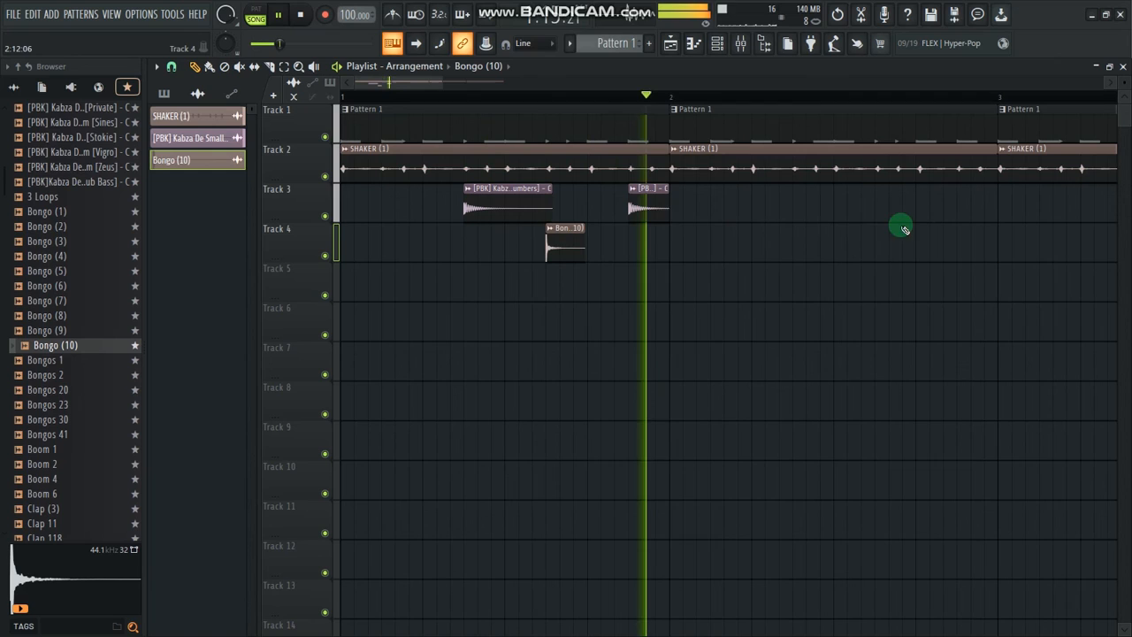
pyautogui.press('space')
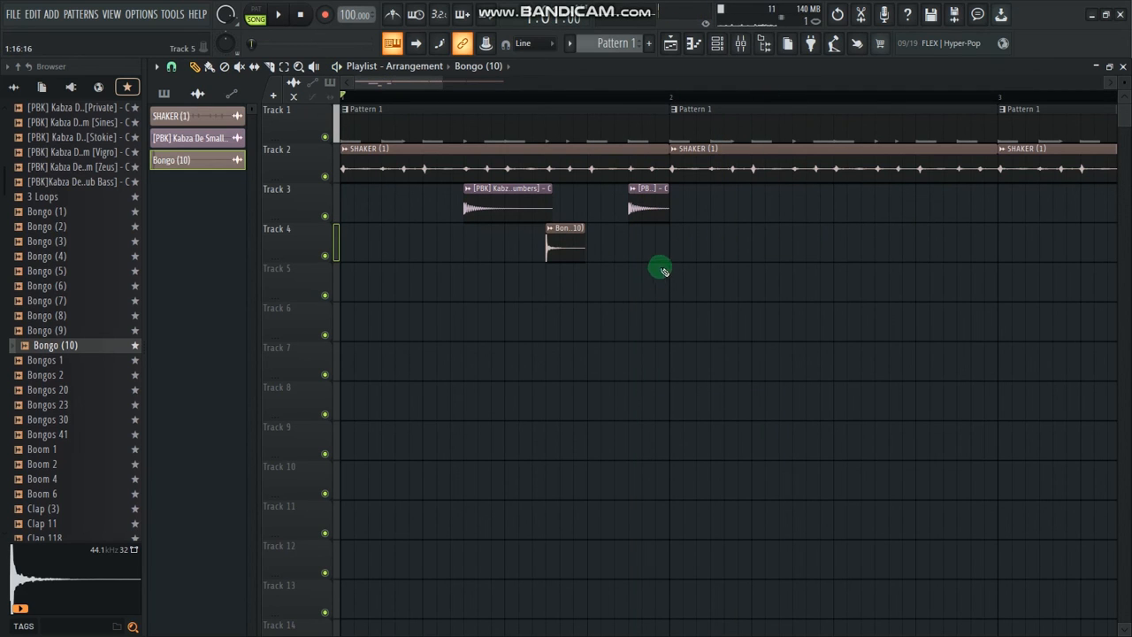
pyautogui.click(170, 71)
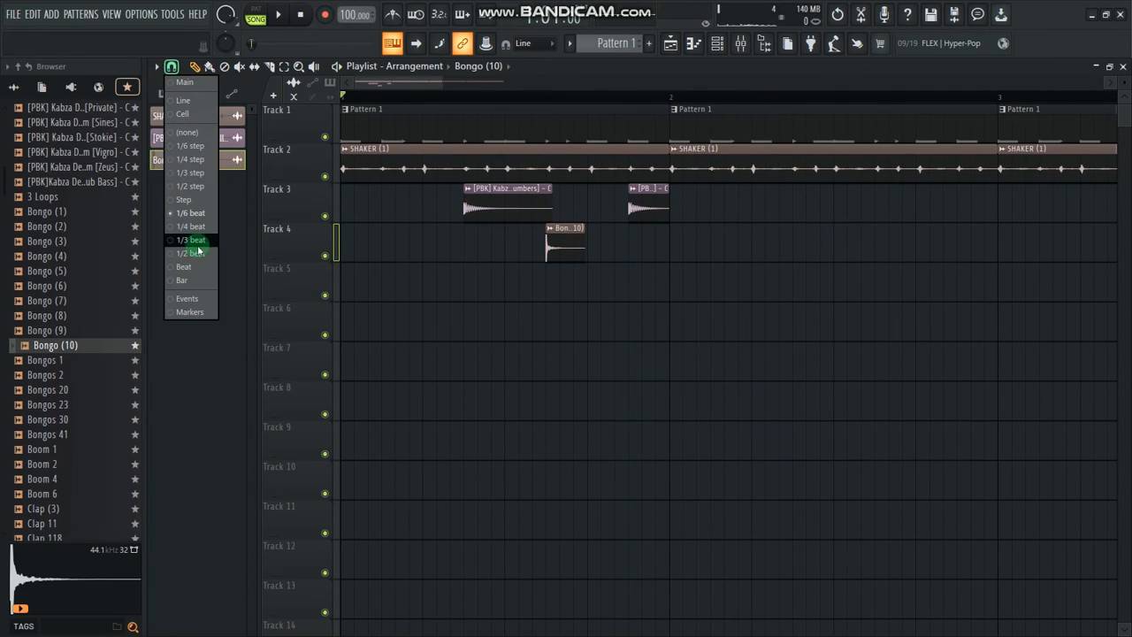
pyautogui.click(204, 275)
pyautogui.moveTo(669, 266); pyautogui.dragTo(423, 185)
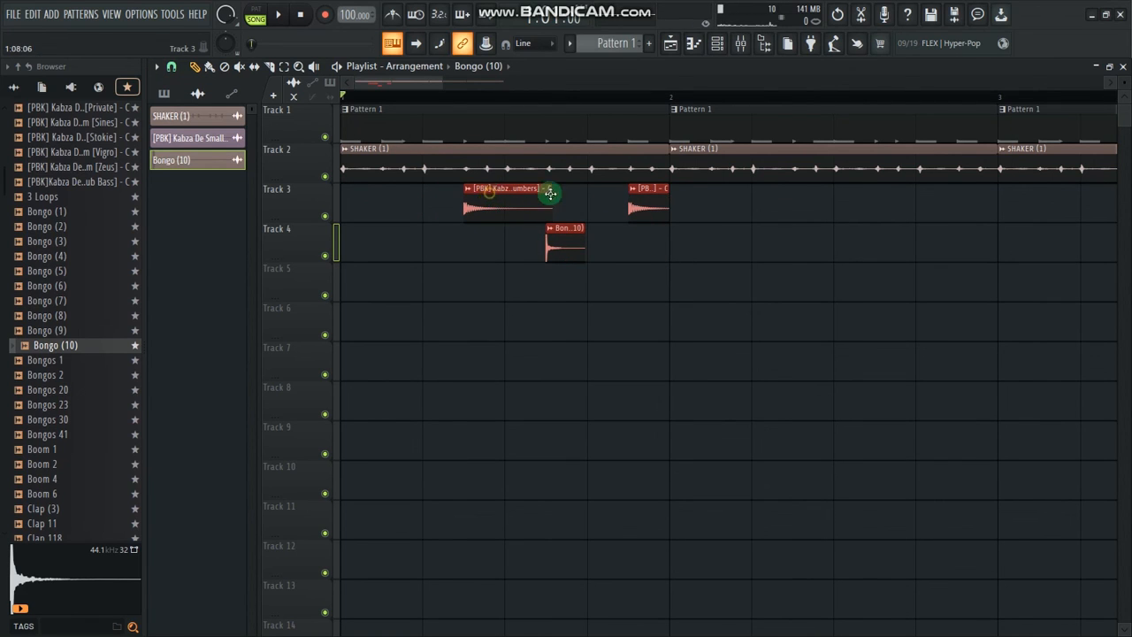
pyautogui.moveTo(551, 192); pyautogui.dragTo(819, 188)
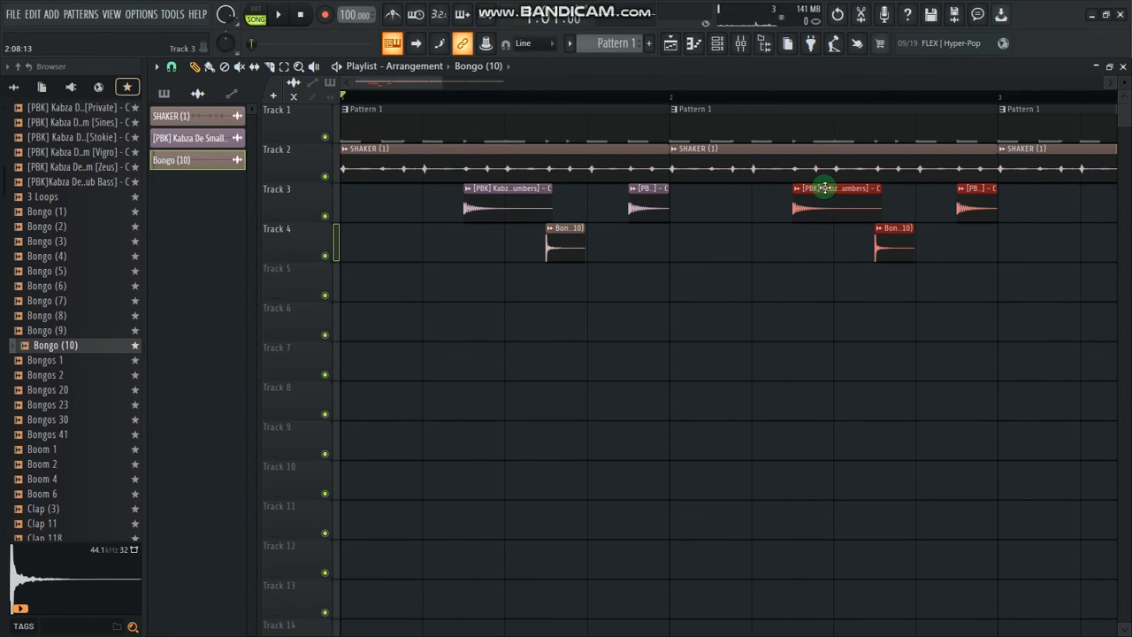
pyautogui.moveTo(445, 84); pyautogui.dragTo(802, 195)
pyautogui.hotkey('ctrl', 'b')
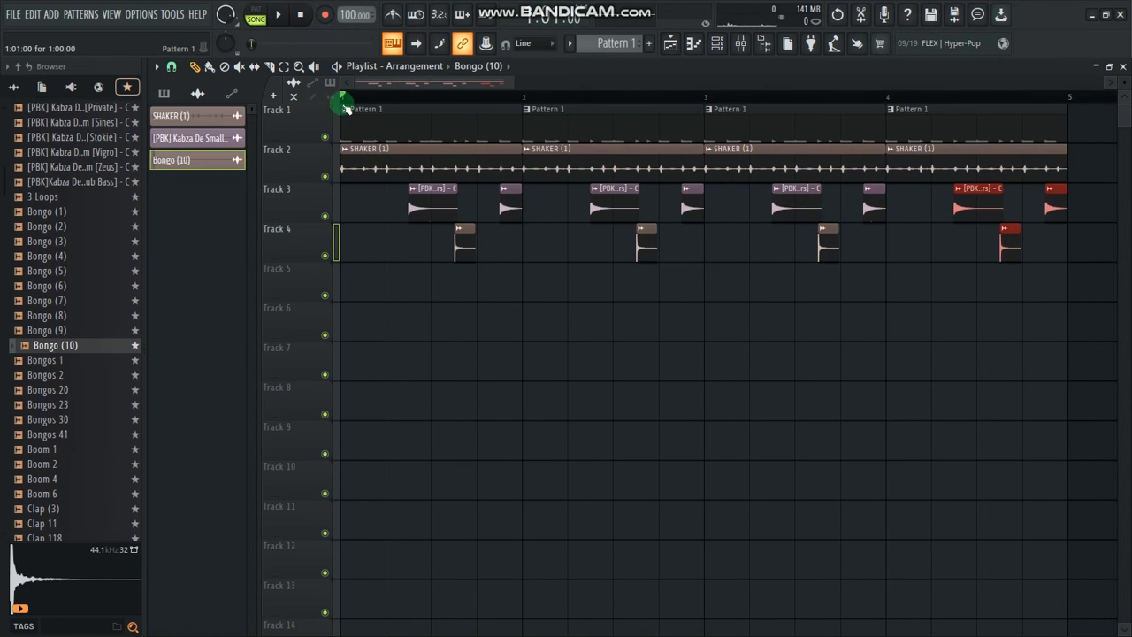
pyautogui.click(345, 97)
pyautogui.press('space')
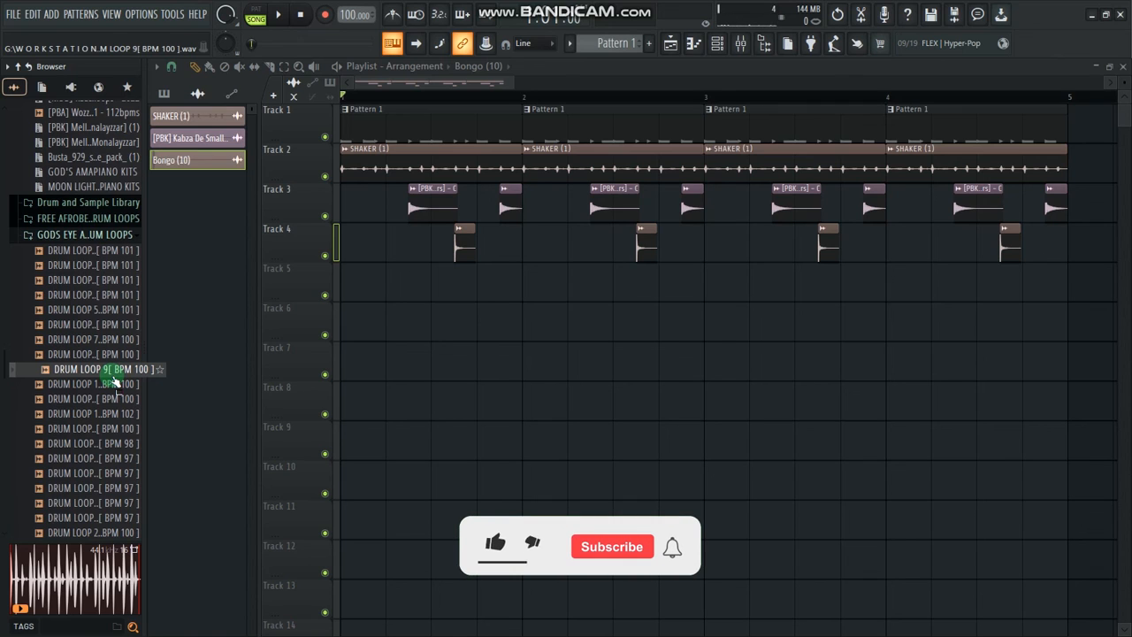
# Step: Place DRUM LOOP 9[ BPM 100 ] on Track 5 at bar 1 and cut off its excess past the start of bar 5
pyautogui.moveTo(115, 374); pyautogui.dragTo(367, 299)
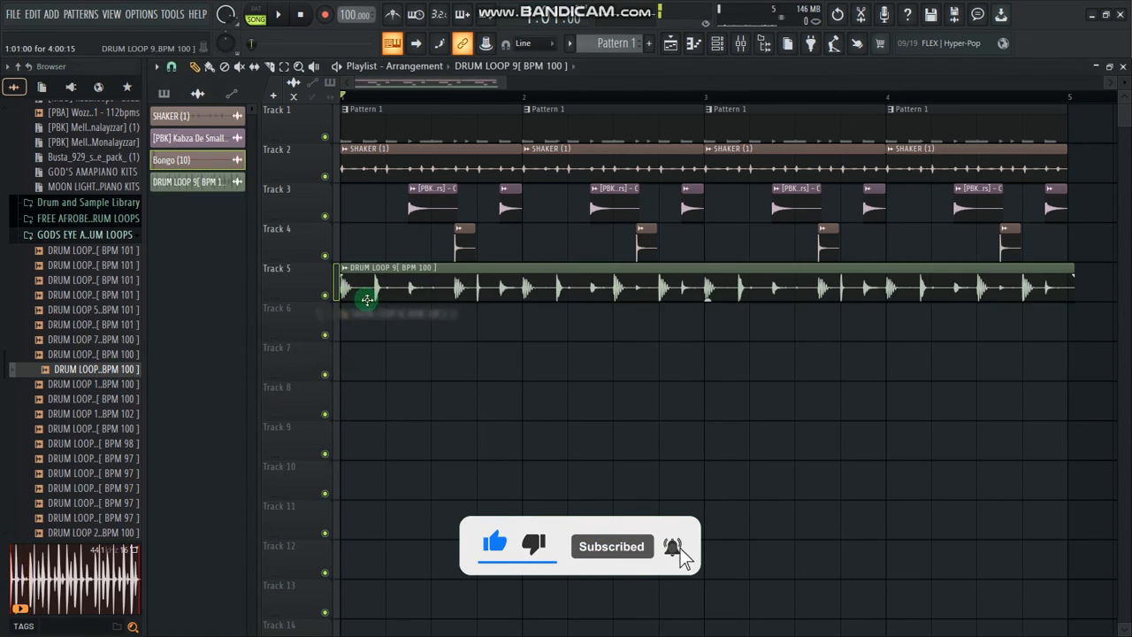
pyautogui.moveTo(498, 94); pyautogui.dragTo(246, 82)
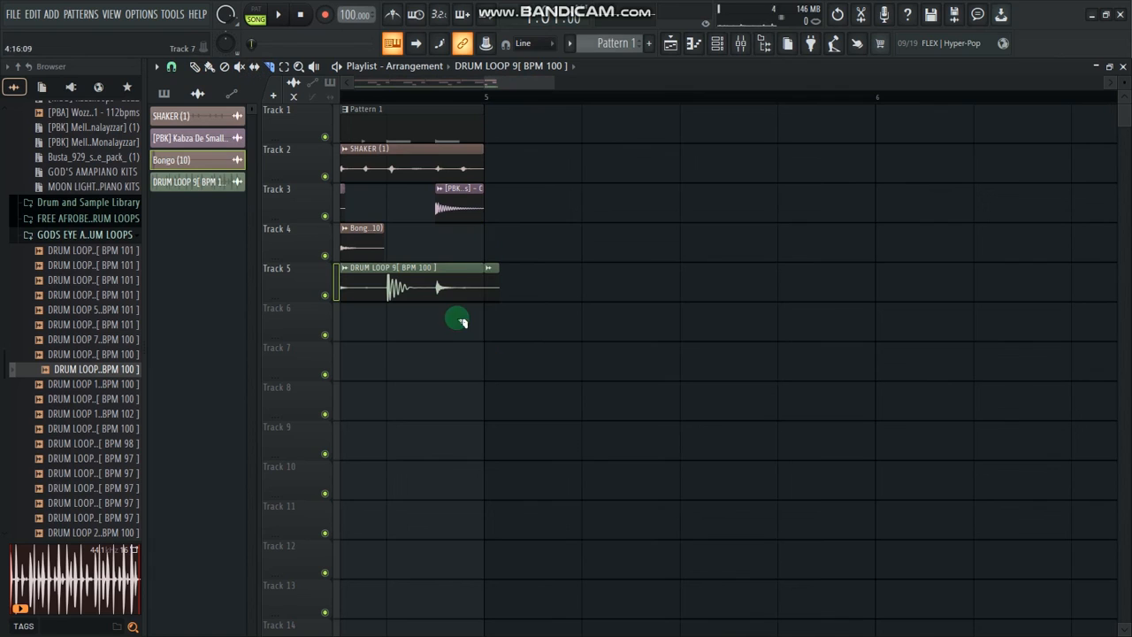
pyautogui.rightClick(492, 281)
pyautogui.click(495, 268)
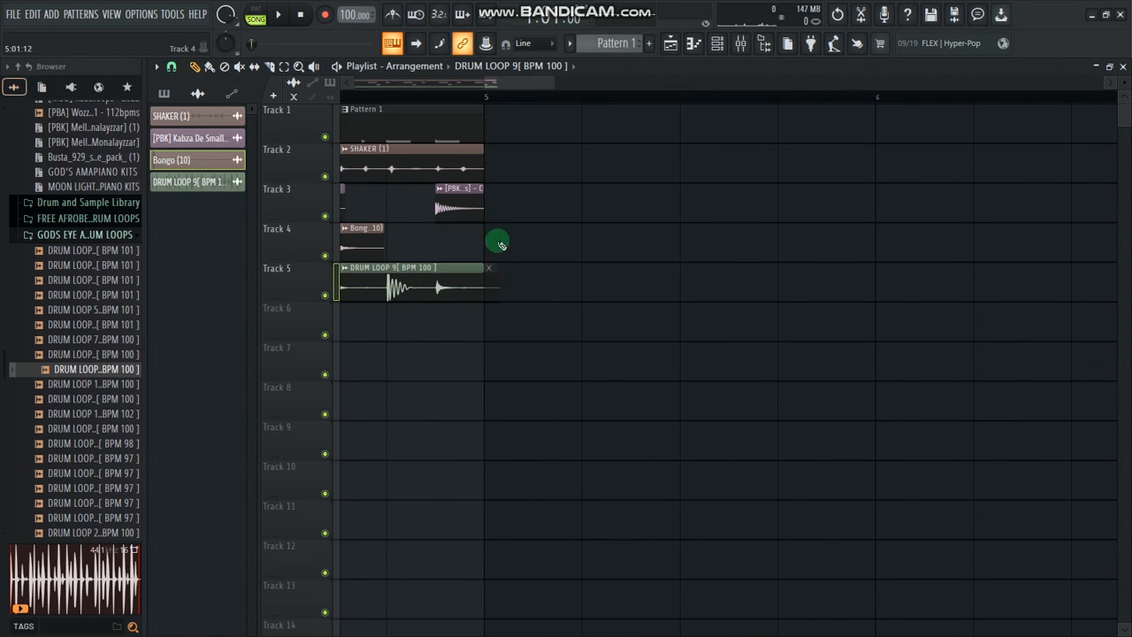
pyautogui.moveTo(491, 83); pyautogui.dragTo(381, 226)
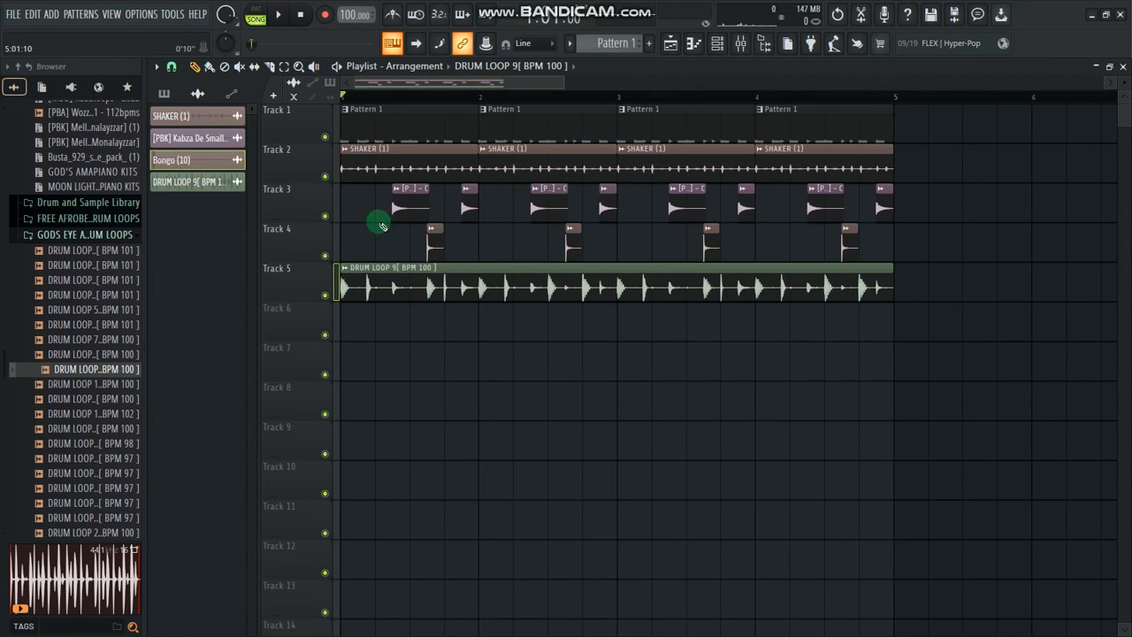
# Step: Set the DRUM LOOP 9 channel volume to 37% and play the arrangement with the browser hidden
pyautogui.doubleClick(473, 269)
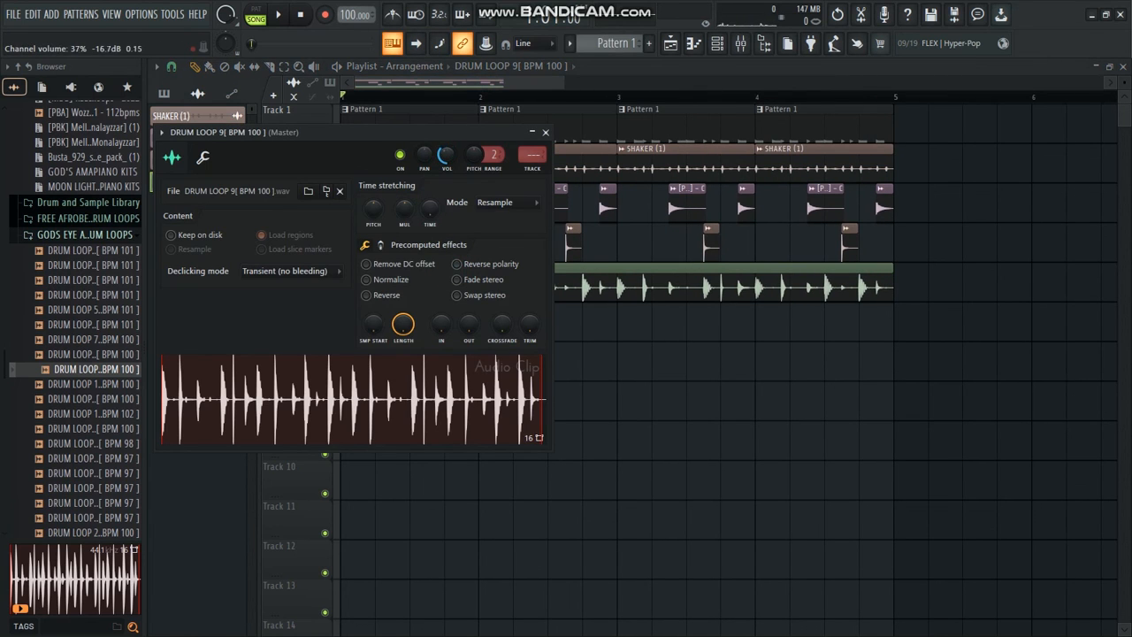
pyautogui.click(546, 133)
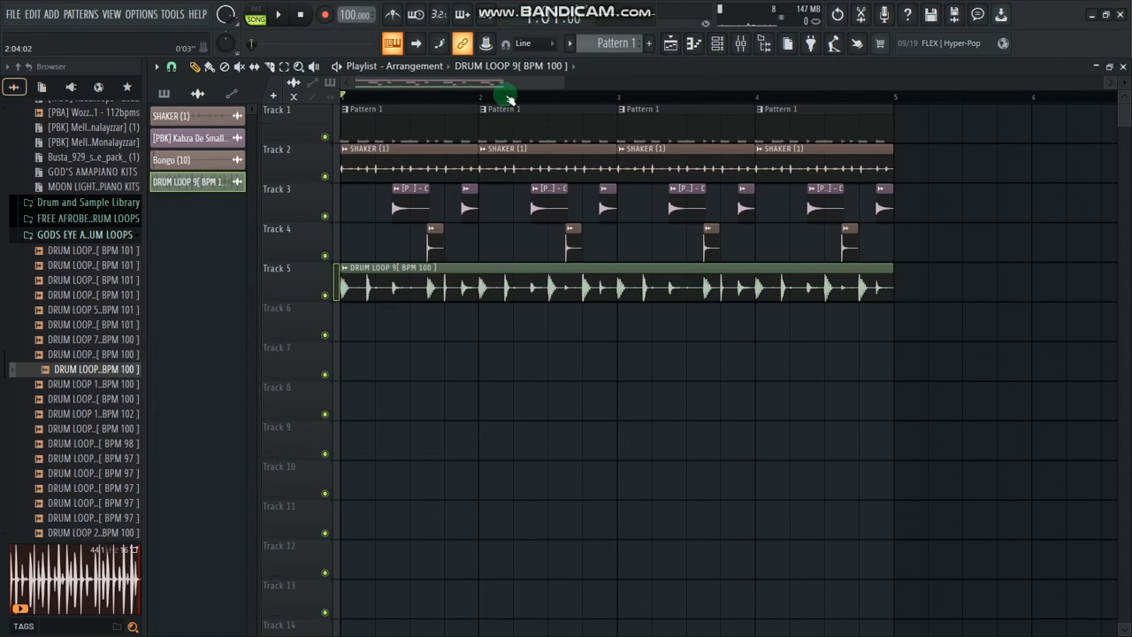
pyautogui.hotkey('alt', 'F8')
pyautogui.press('space')
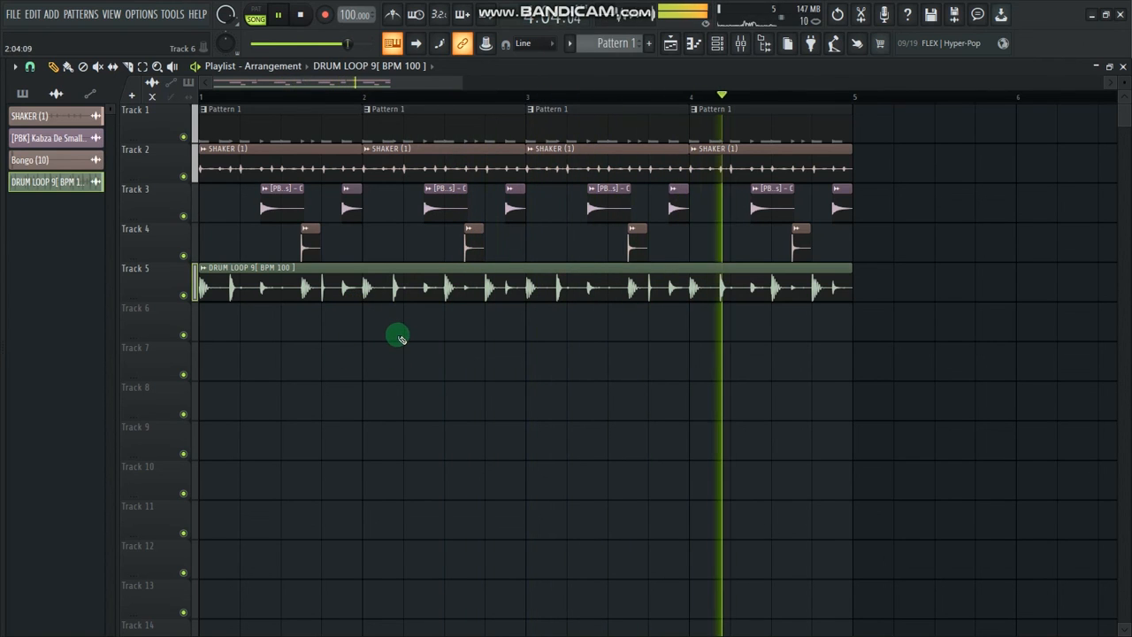
pyautogui.press('space')
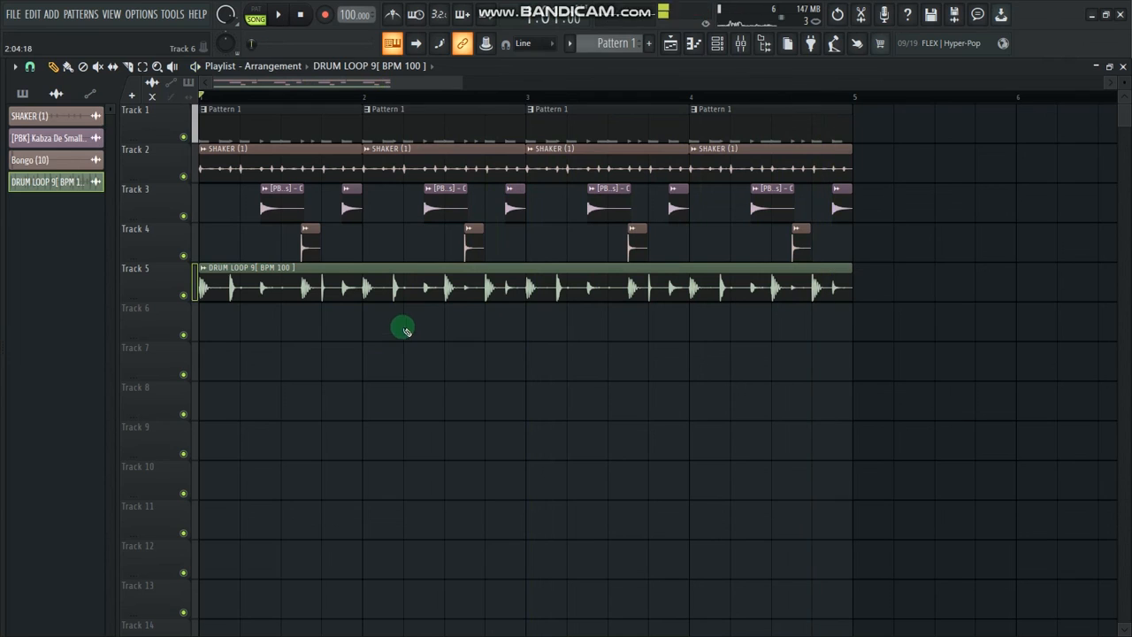